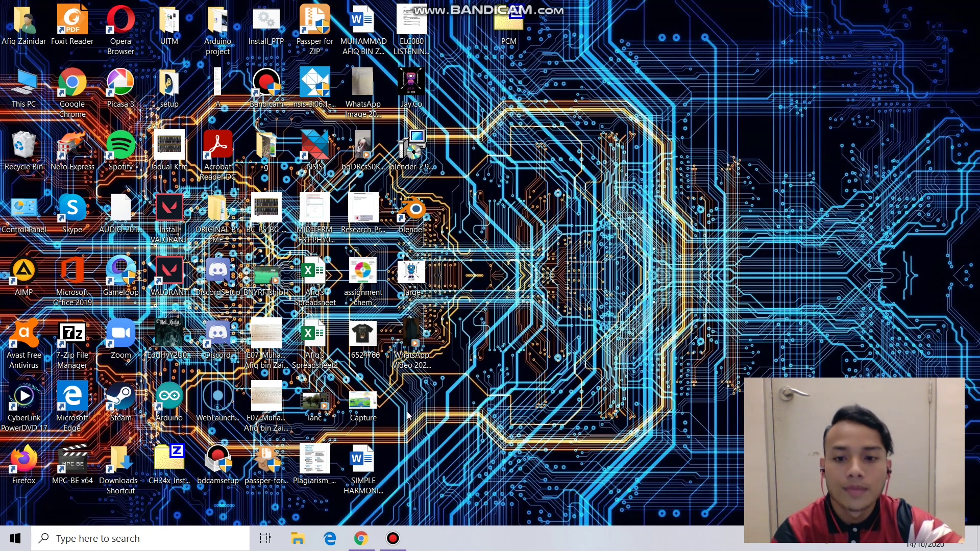
- Bring up the Community Service document in Google Docs and scroll through it
left_click(361, 538)
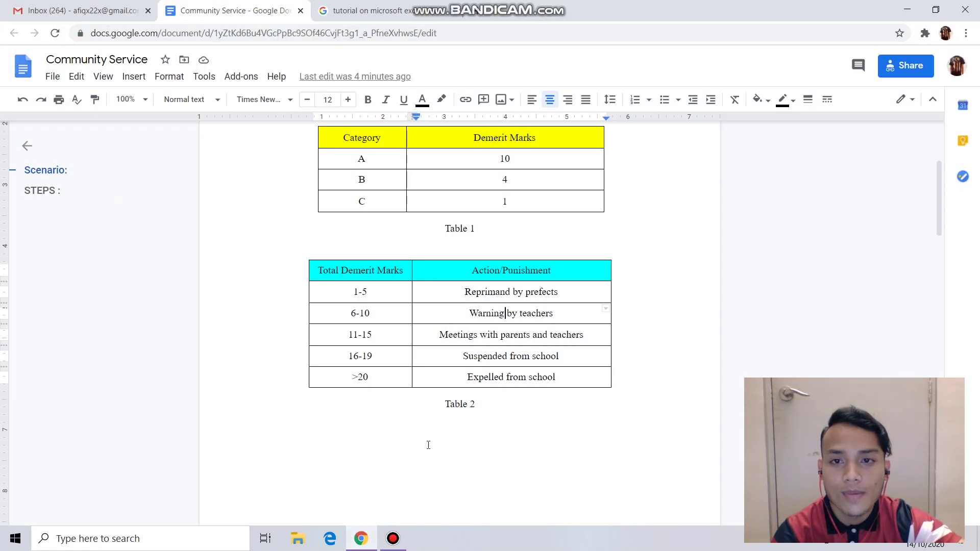
scroll(571, 358, "up", 4)
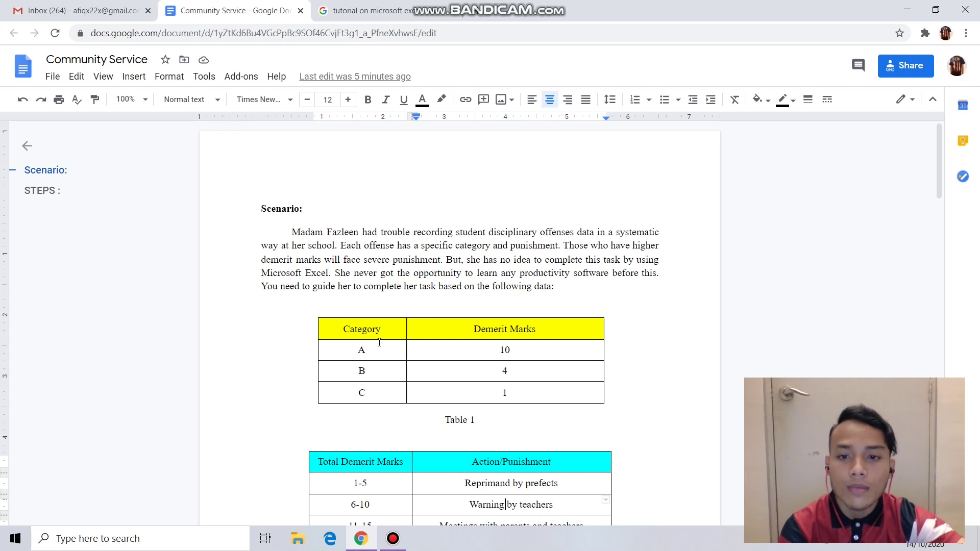
scroll(381, 335, "down", 1)
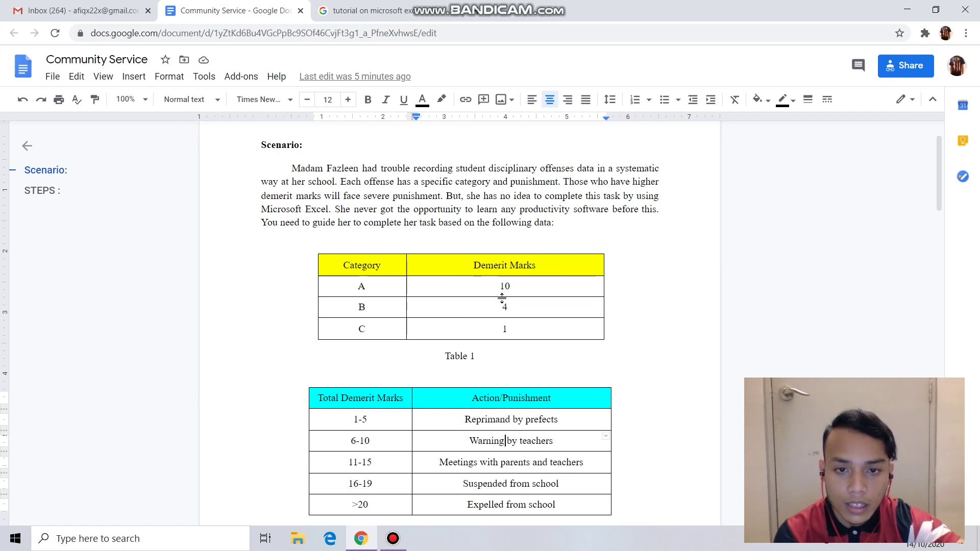
- Review Table 1's demerit marks, highlighting category B's 4 marks and category C's 1 mark
double_click(505, 307)
left_click(474, 328)
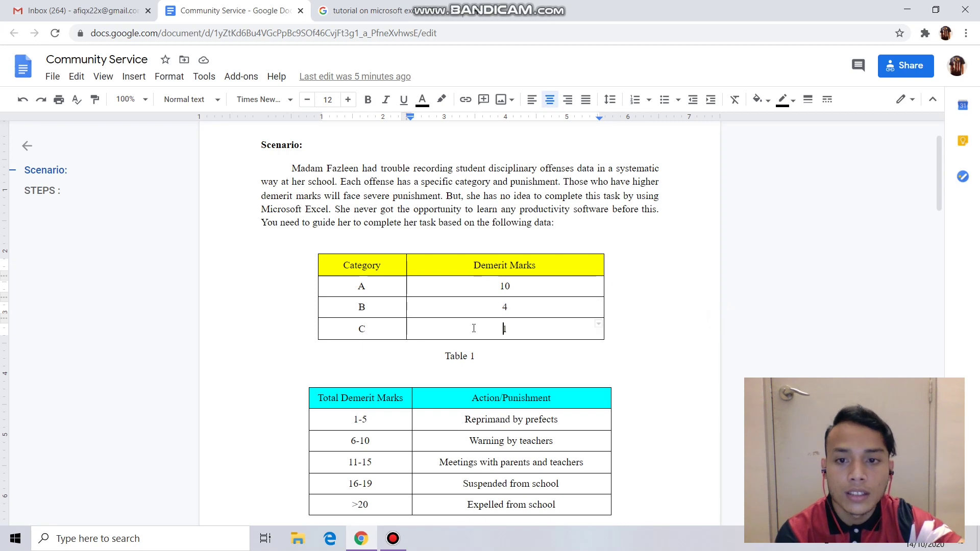
double_click(372, 331)
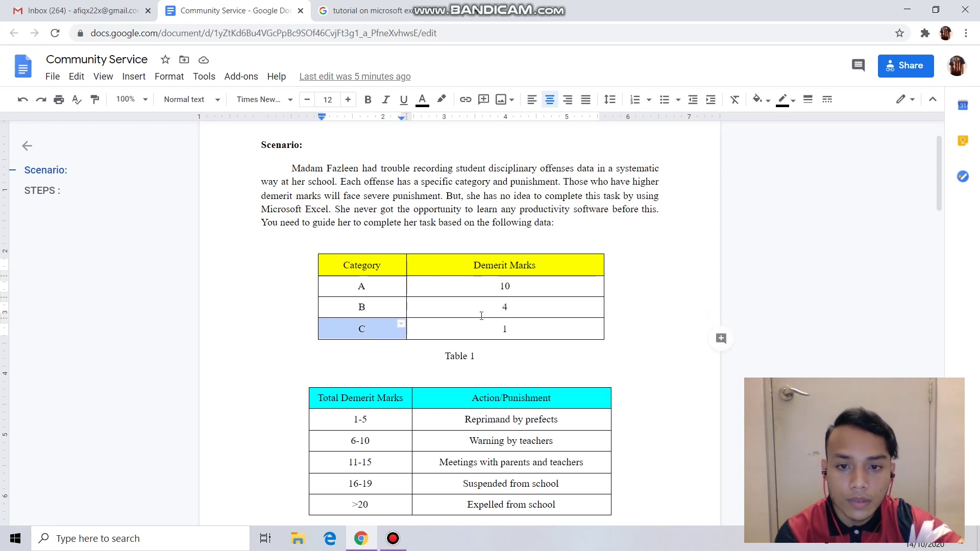
left_click(496, 327)
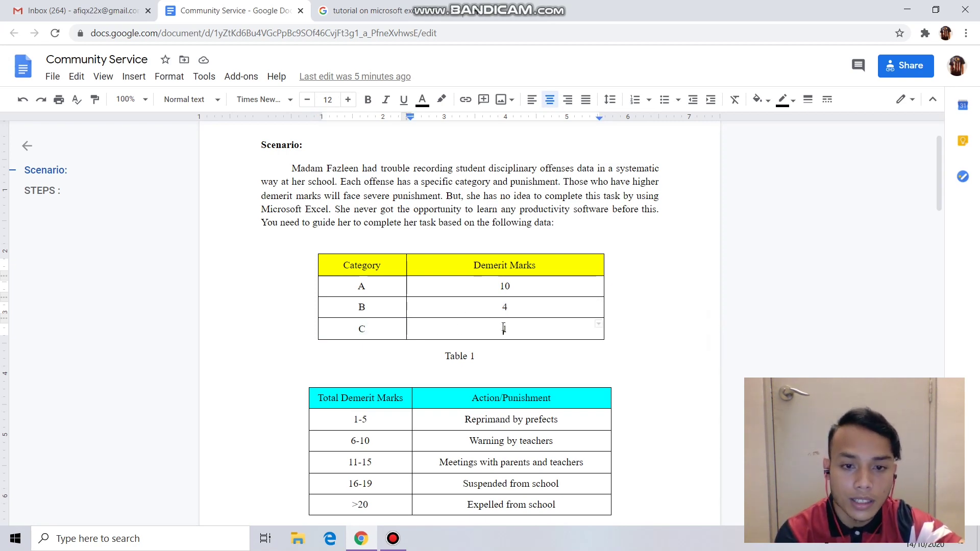
scroll(490, 337, "down", 3)
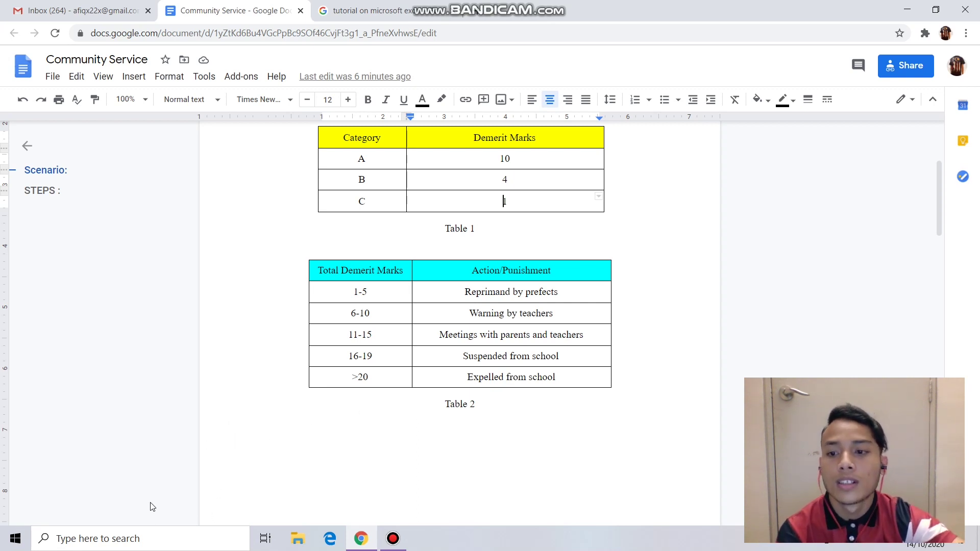
left_click(105, 542)
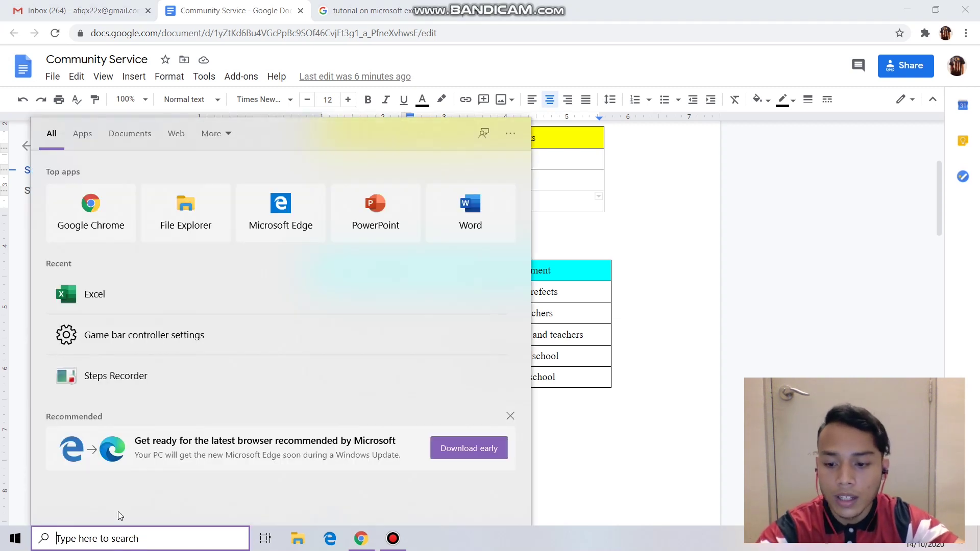
- Search Windows for 'exce' and launch Excel from the results
type("ex")
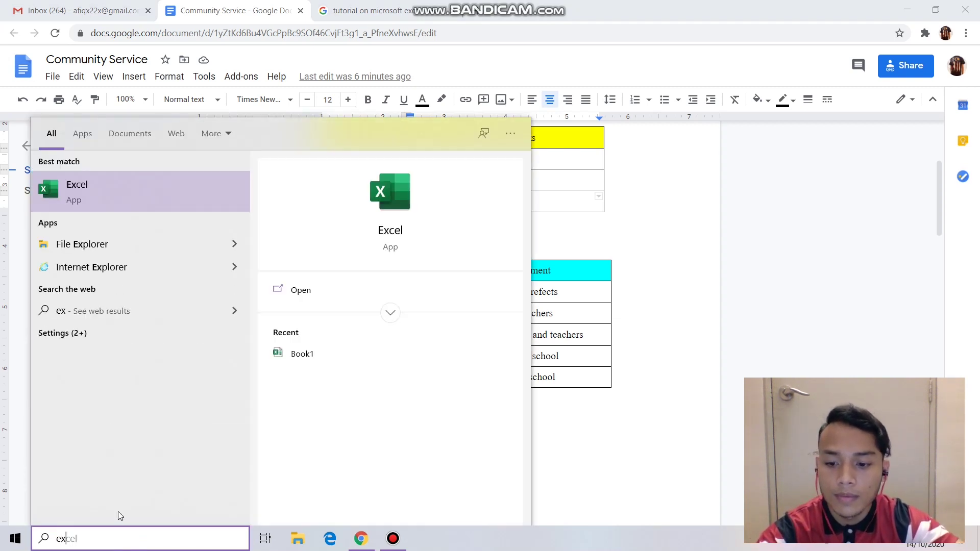
type("cel")
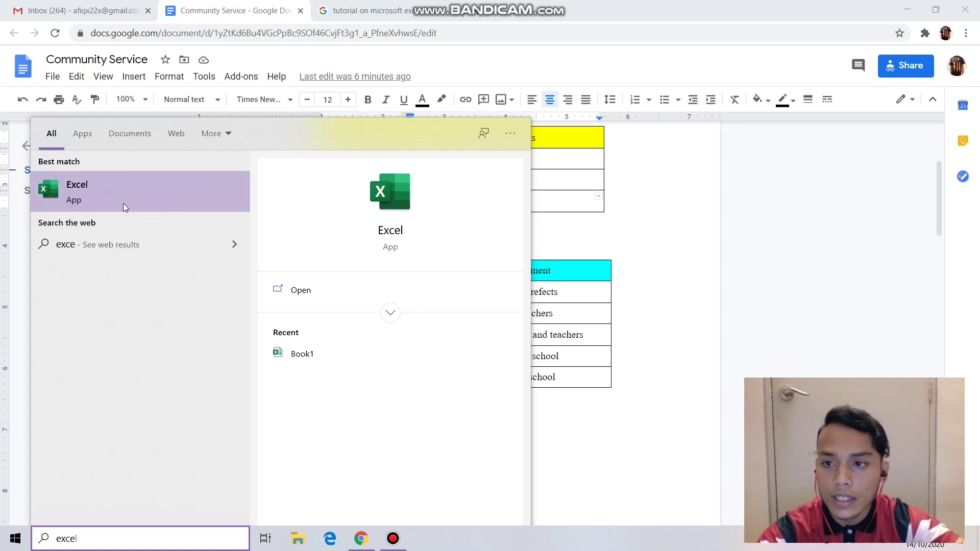
left_click(123, 202)
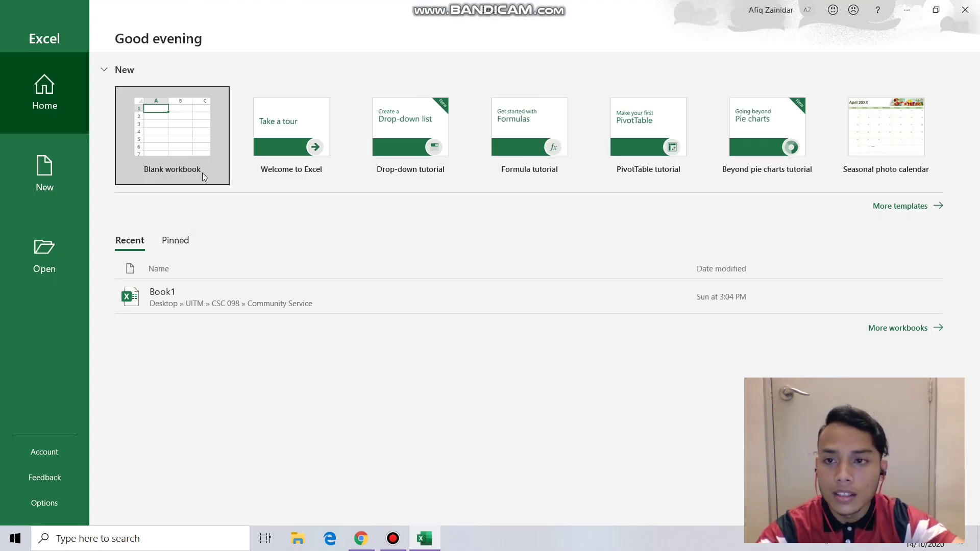
- Create a blank workbook and select cell A1
left_click(186, 148)
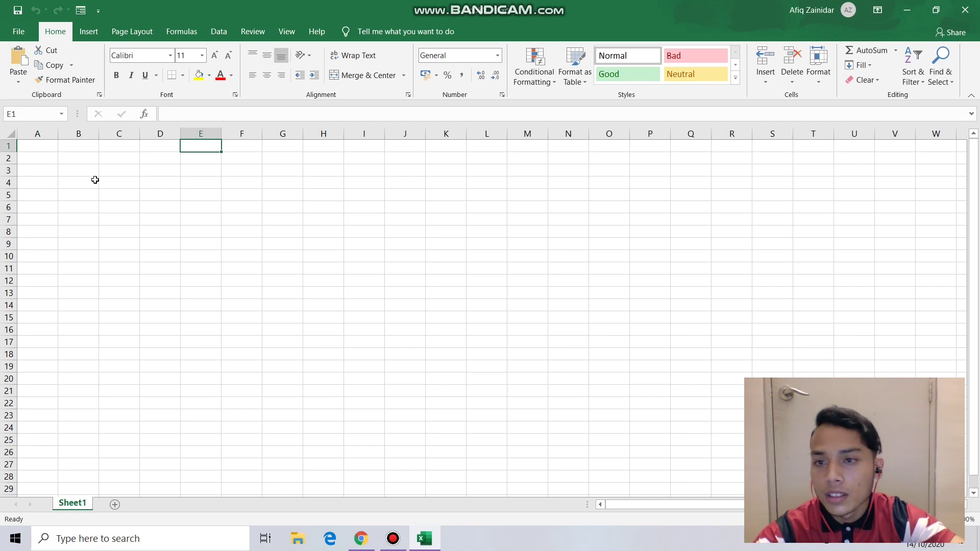
left_click(44, 148)
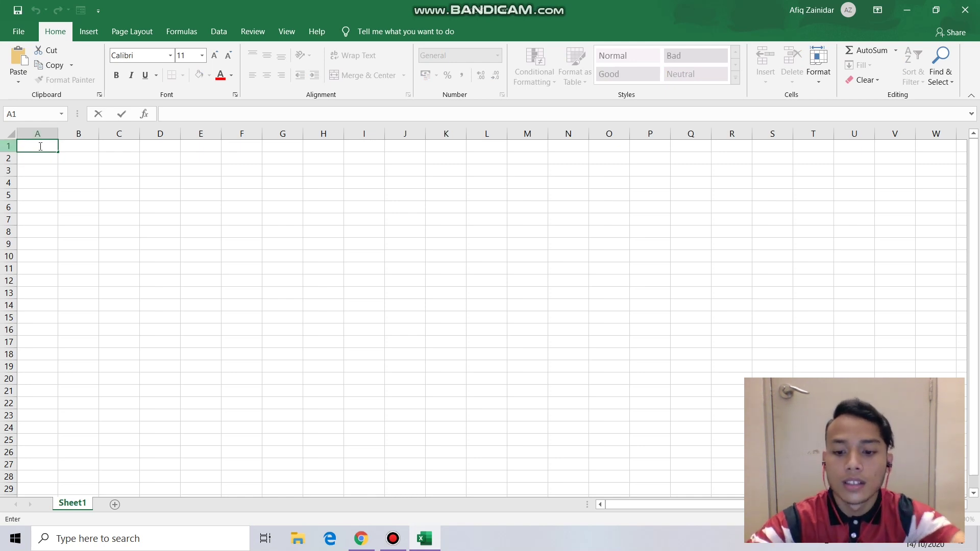
- Enter the headers NAME, CLASS and STUDENT ID in A1:C1
type("NAME")
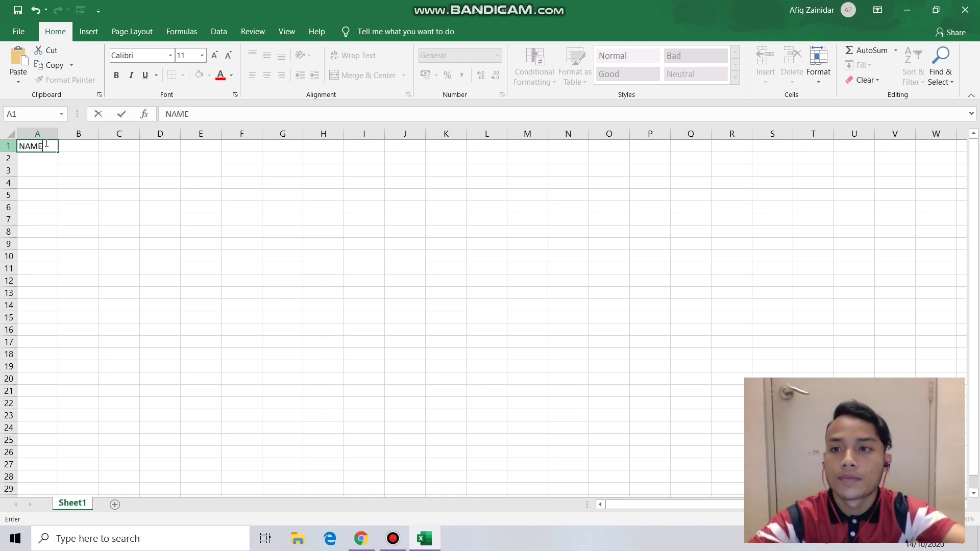
left_click(82, 146)
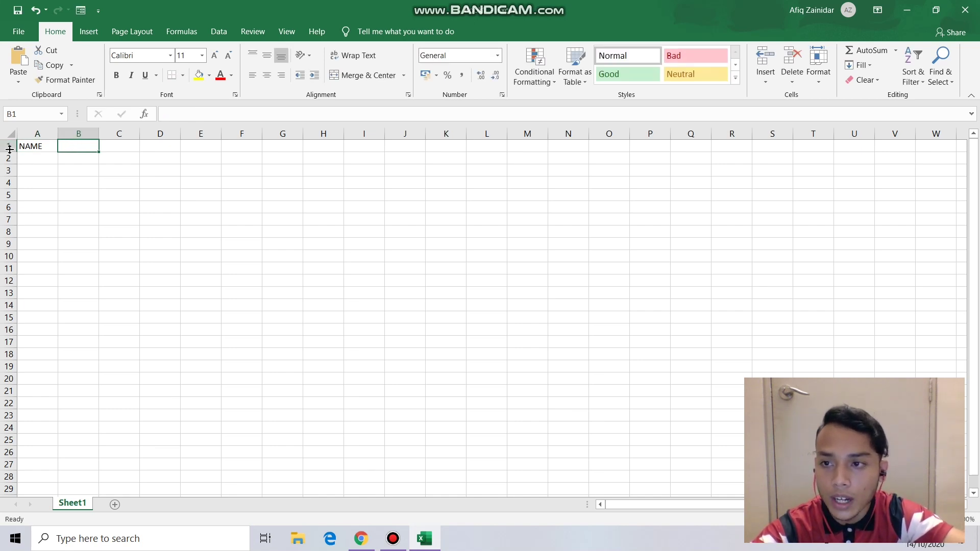
type("cl")
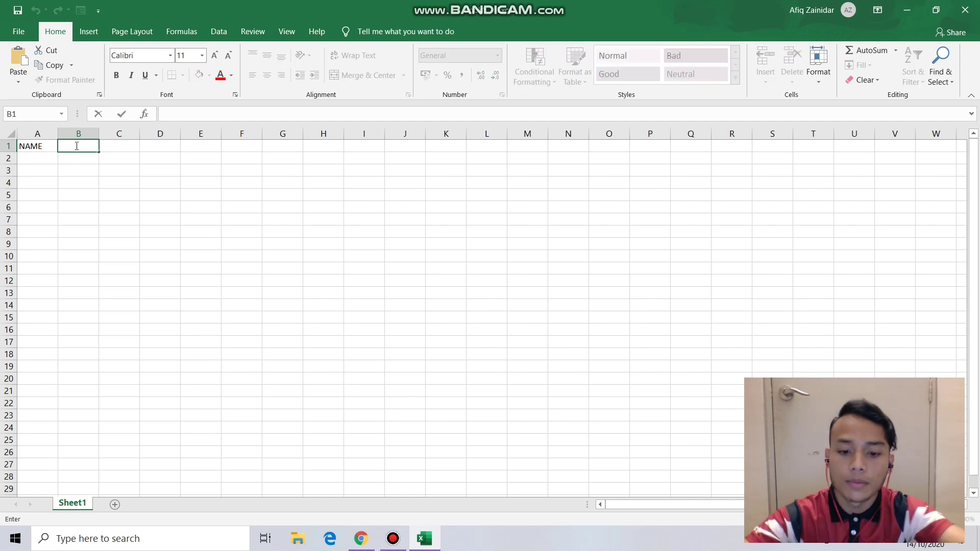
key("BackSpace")
key("BackSpace")
type("C")
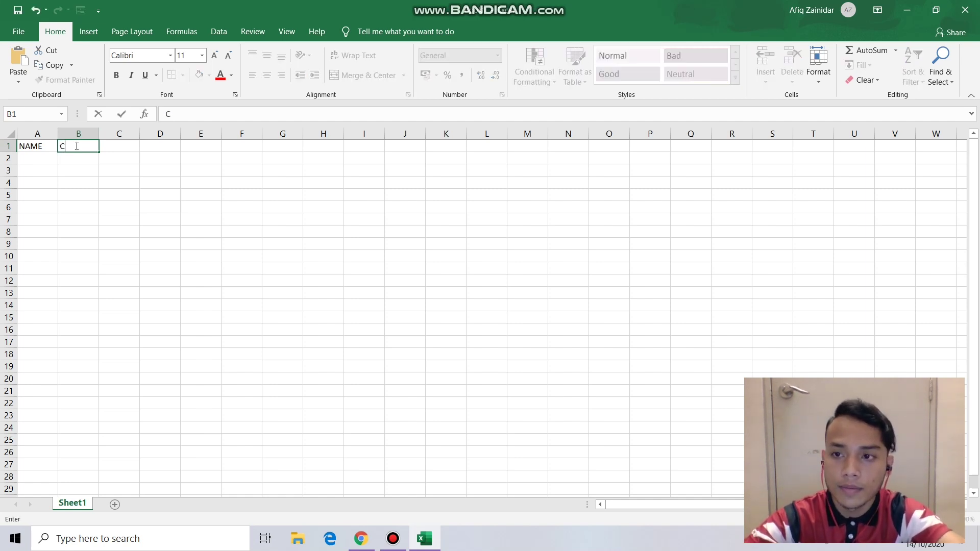
type("LASS")
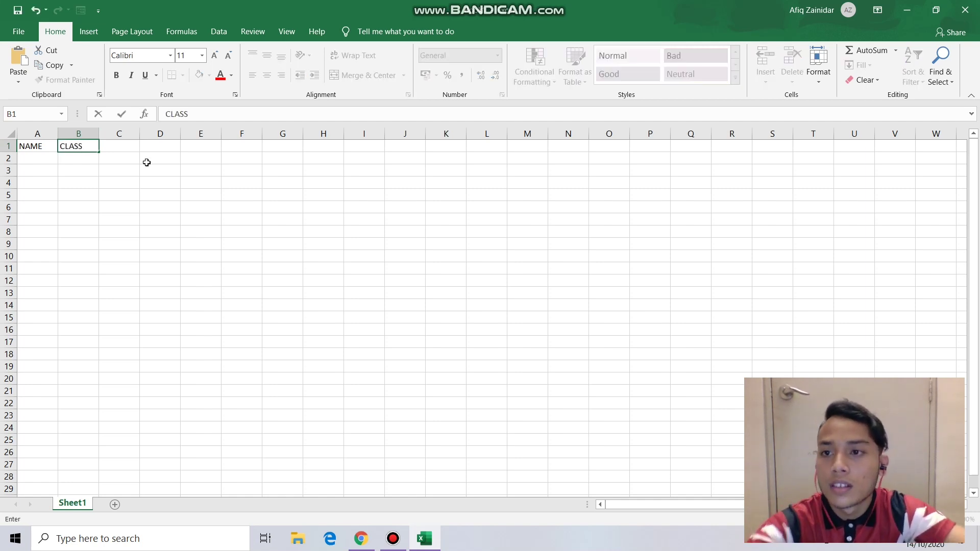
left_click(121, 147)
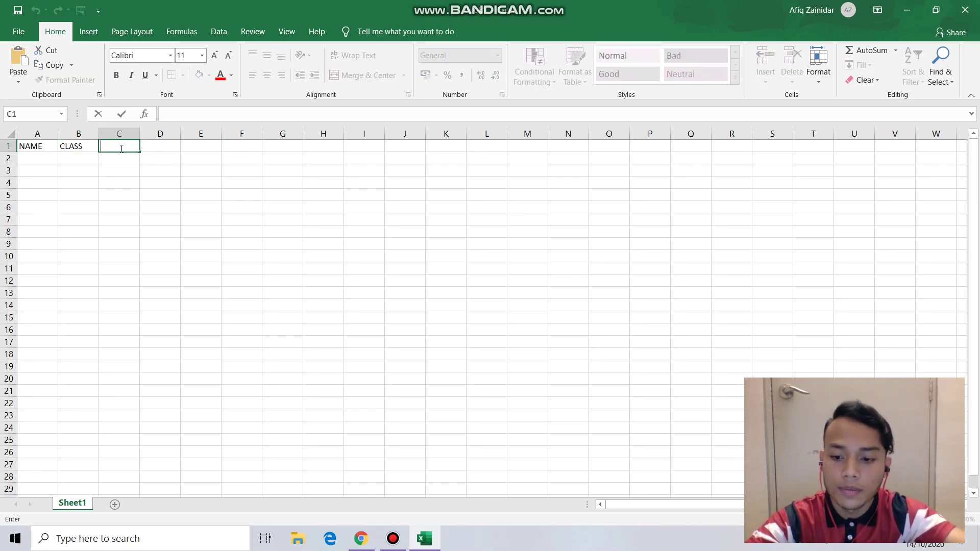
type("STUDENT")
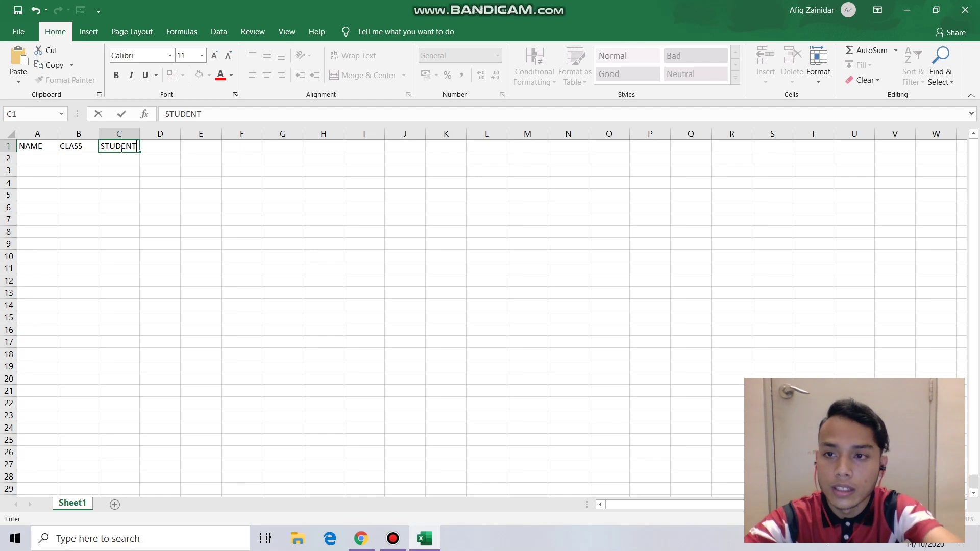
type(" IF")
type("D")
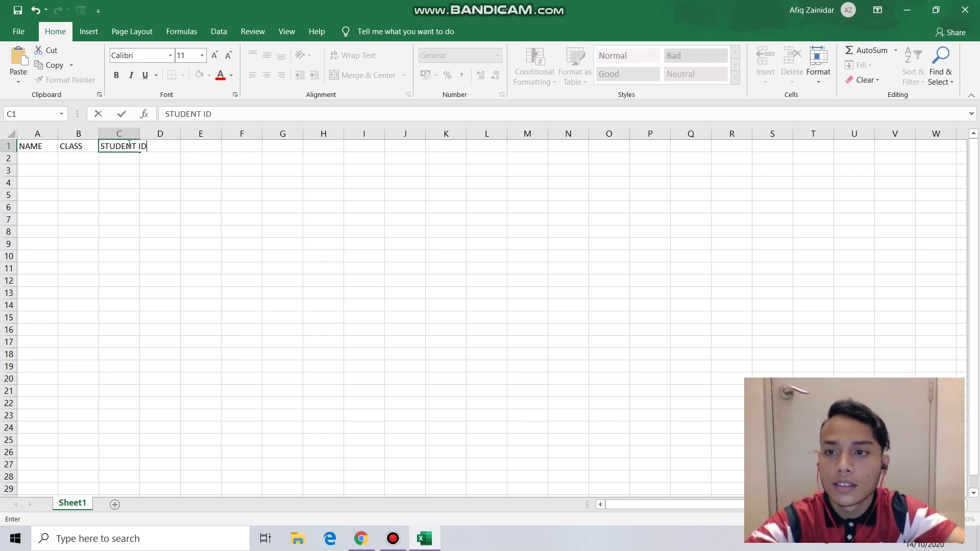
left_click(177, 159)
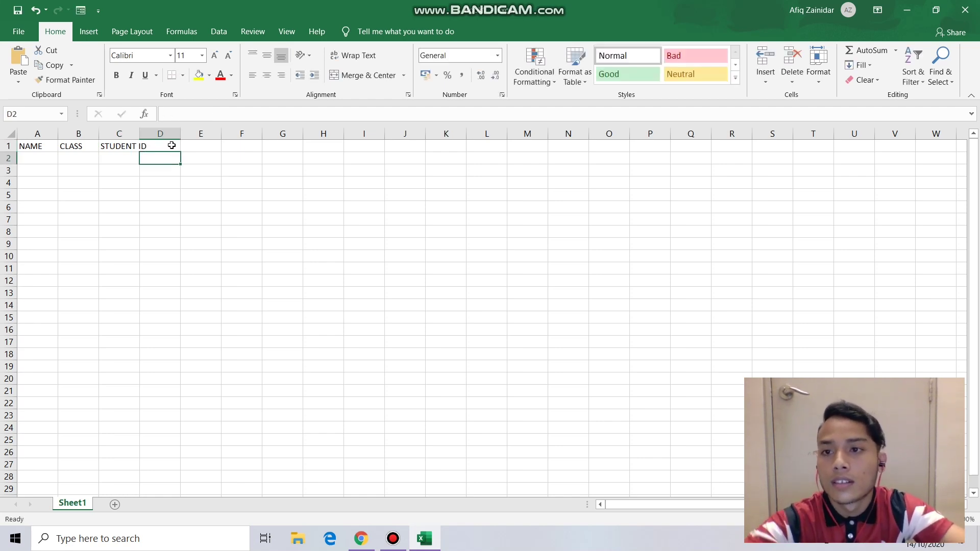
- Enter the headers CATEGORY A, CATEGORY B and CATEGORY C in D1:F1
double_click(172, 145)
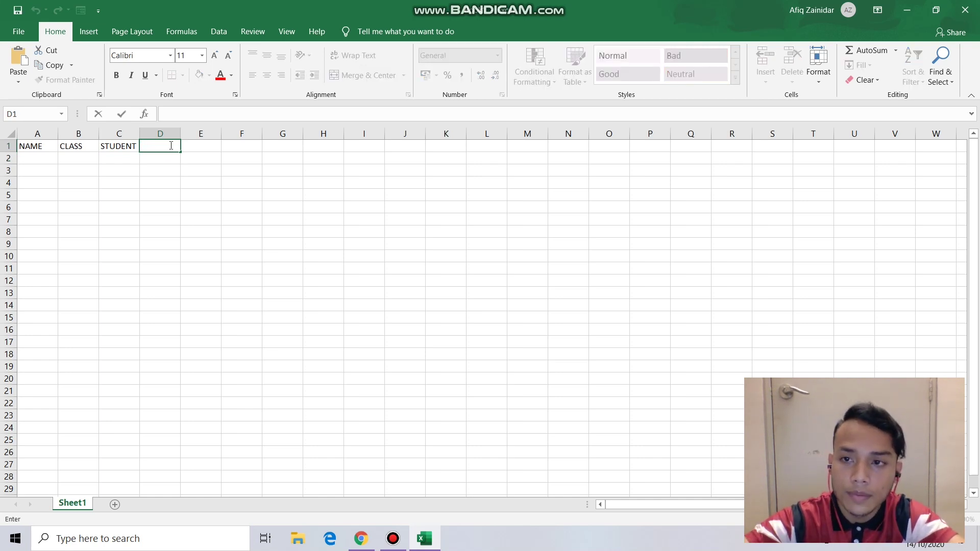
type("CATEG")
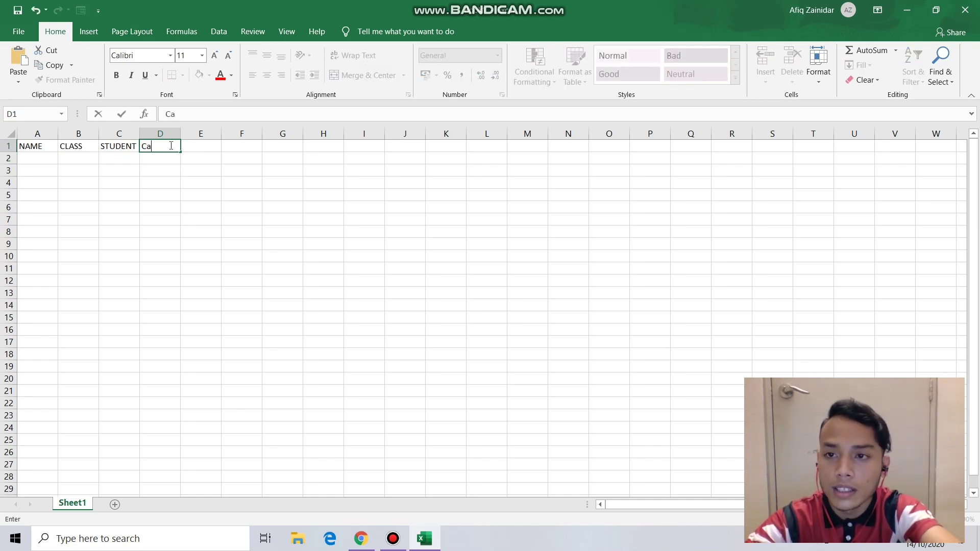
type("OR")
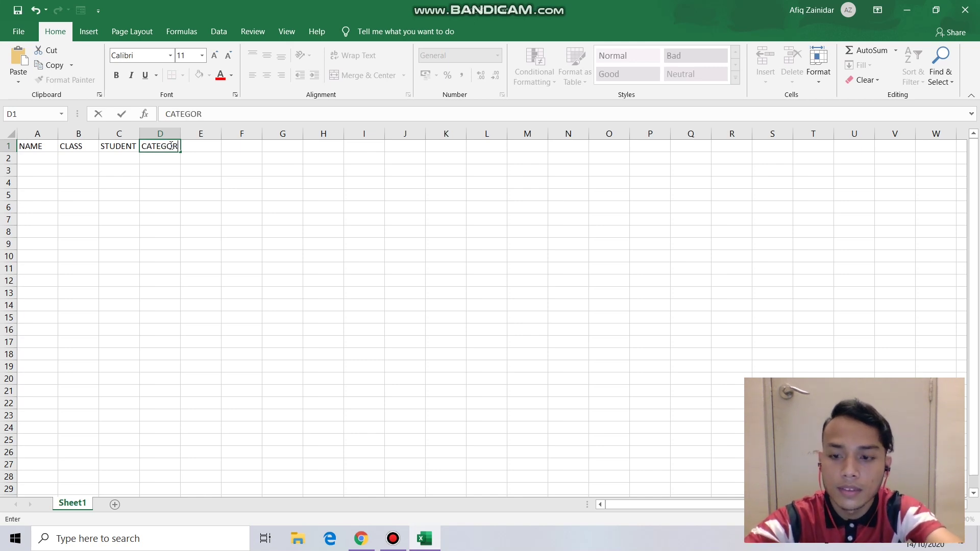
type("Y A")
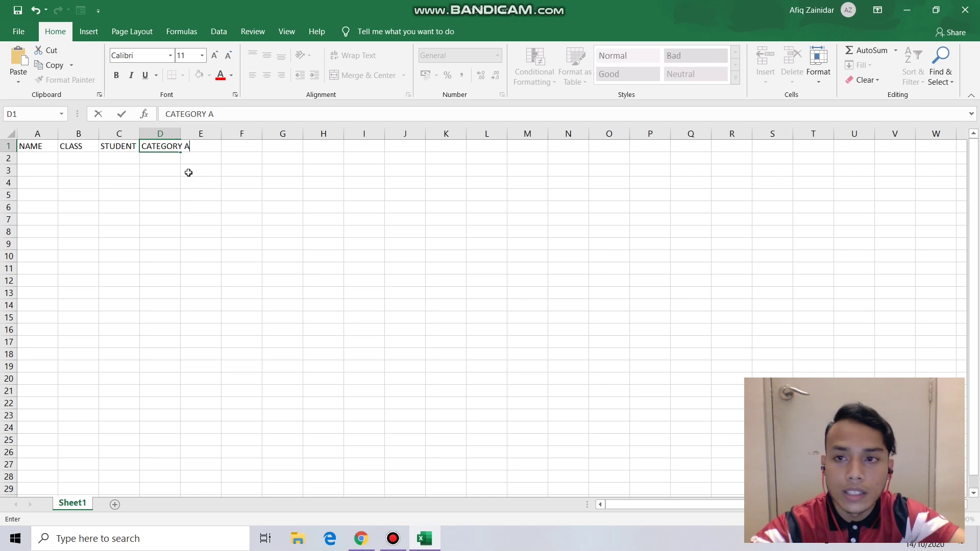
left_click(185, 165)
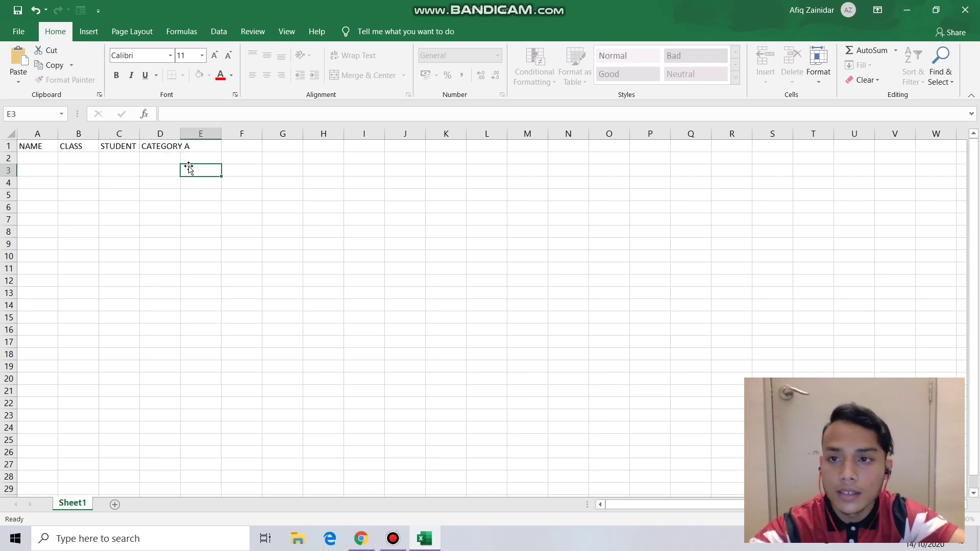
left_click(208, 146)
double_click(208, 146)
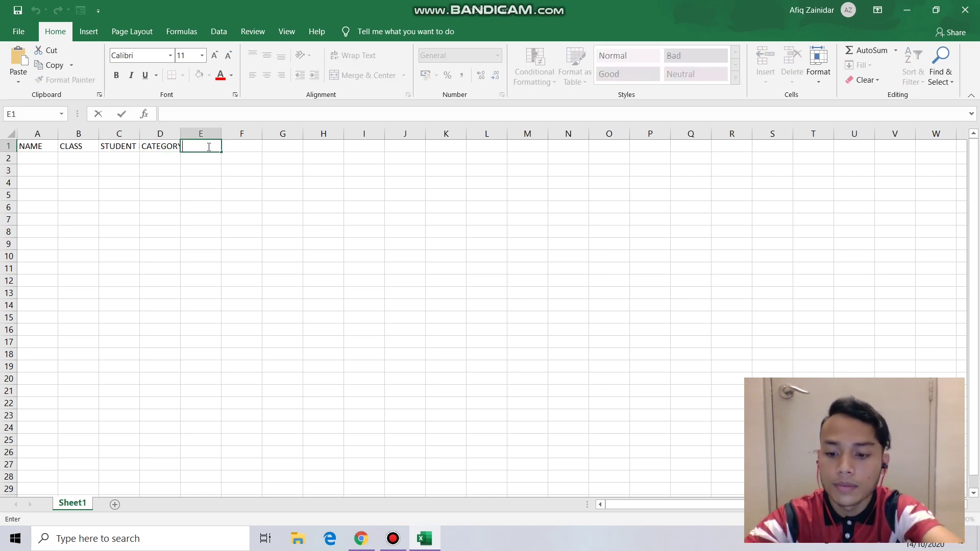
type("CATEGOR")
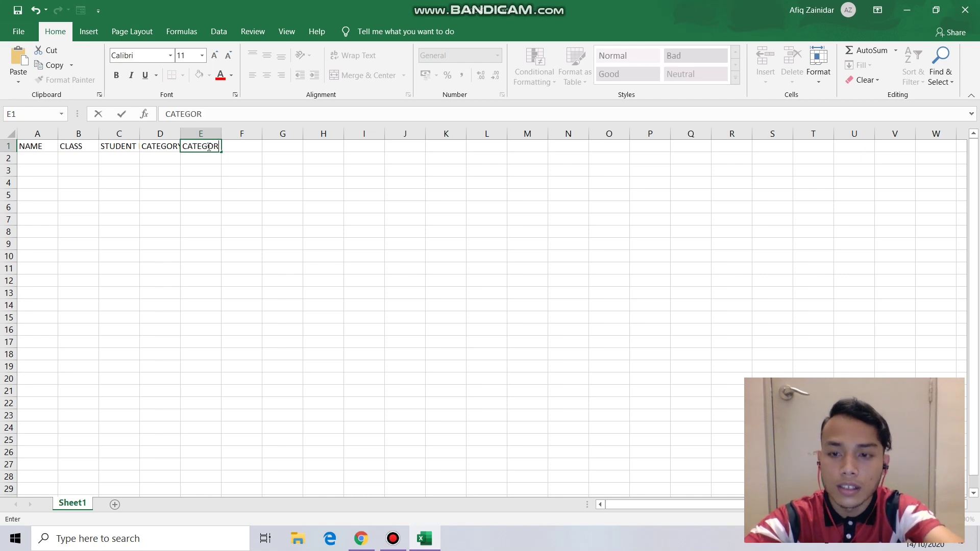
type("Y B")
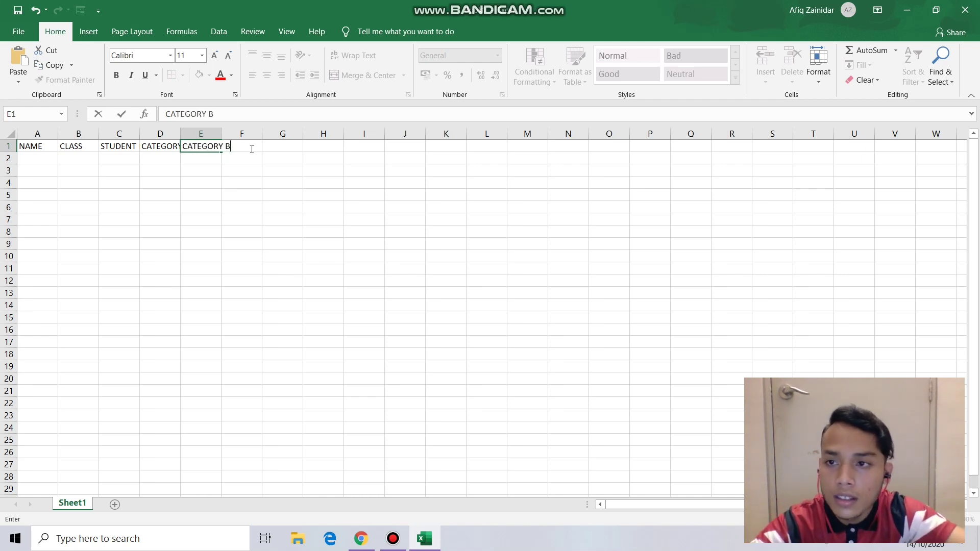
left_click(251, 149)
double_click(246, 148)
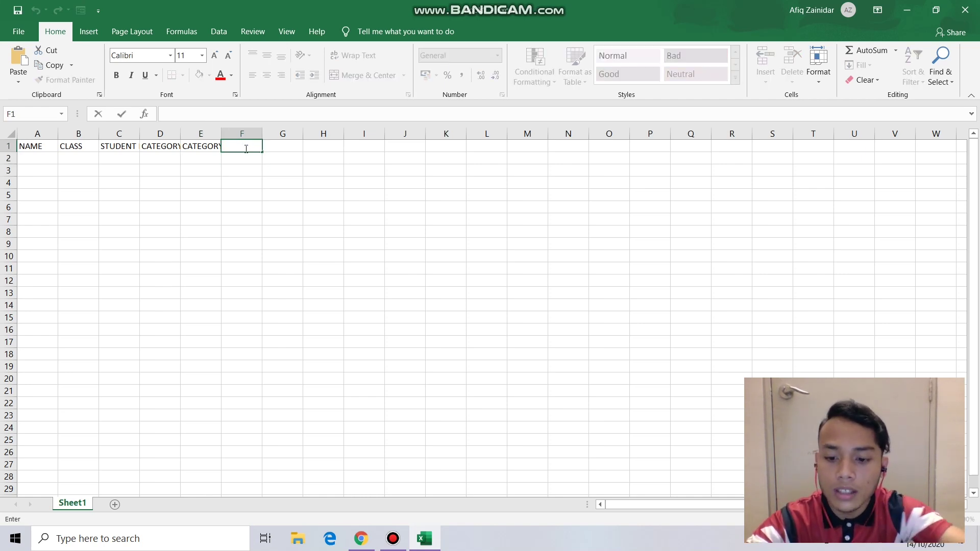
type("CATEGO")
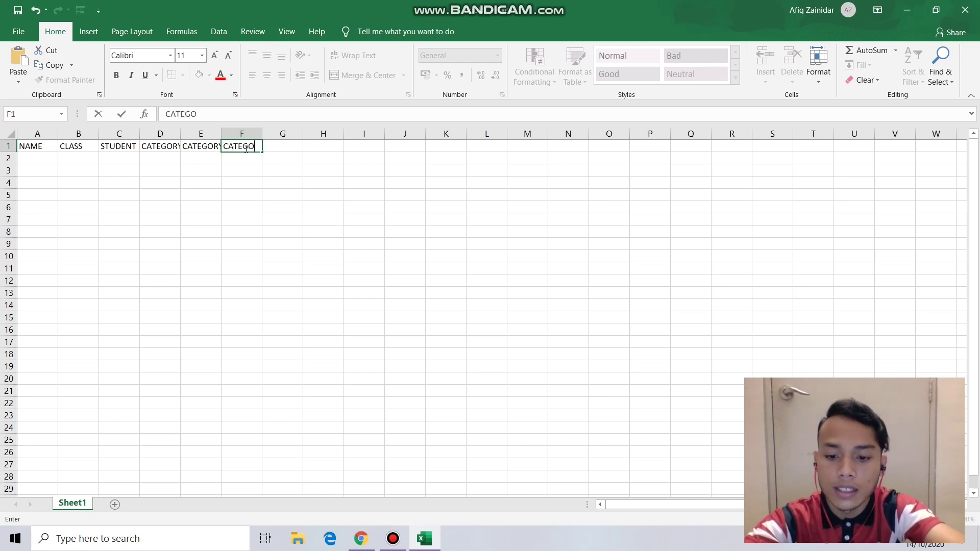
type("RY C")
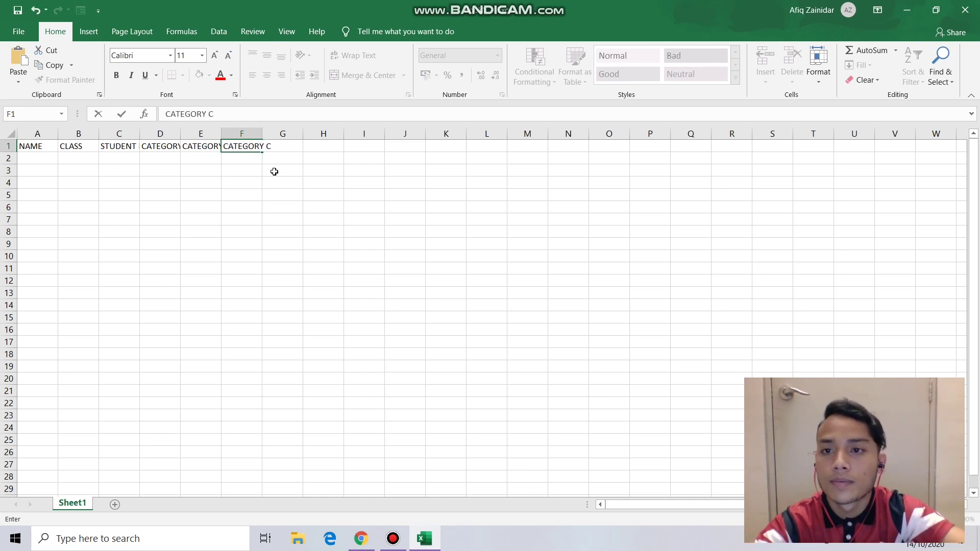
left_click(277, 172)
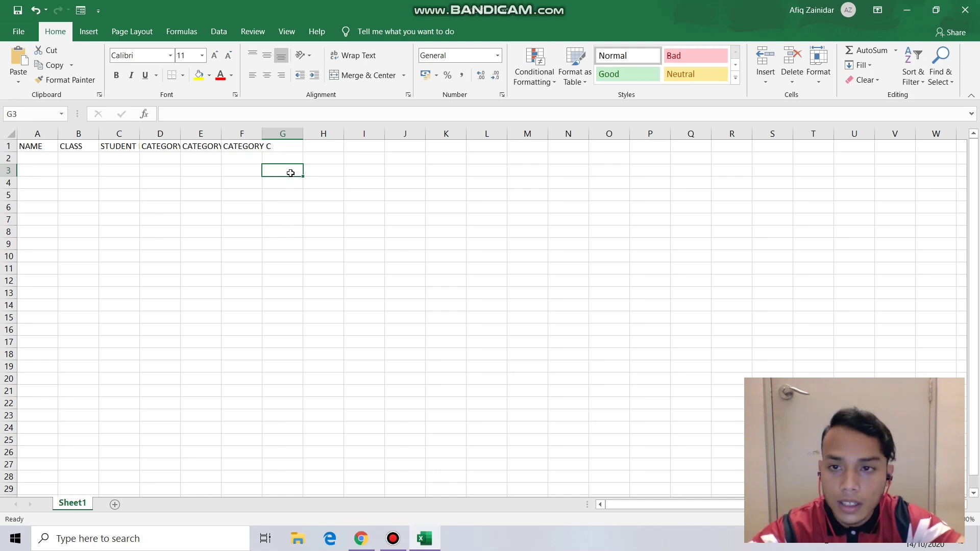
- Enter the headers TOTAL DEMERIT MARKS in G1 and ACTION/PUNISHMENT in H1
double_click(289, 145)
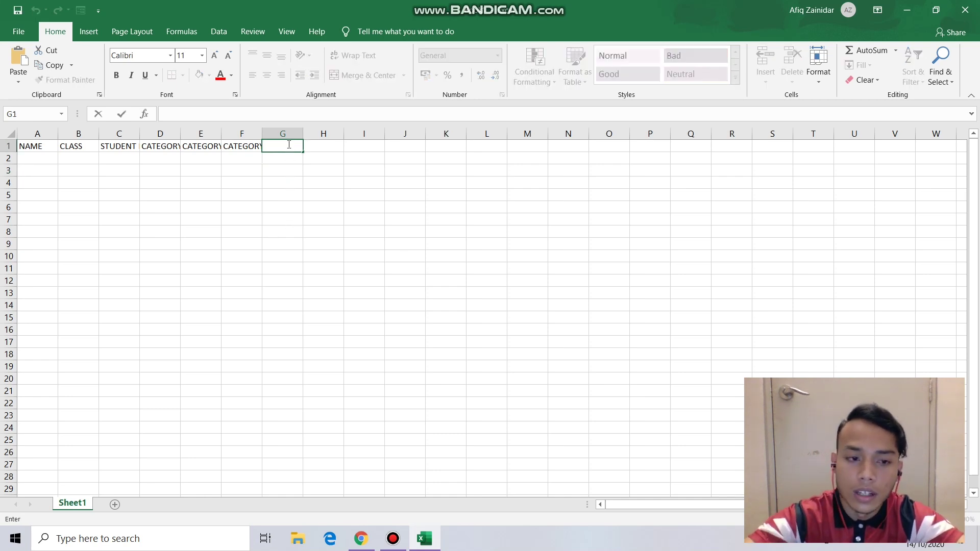
type("T")
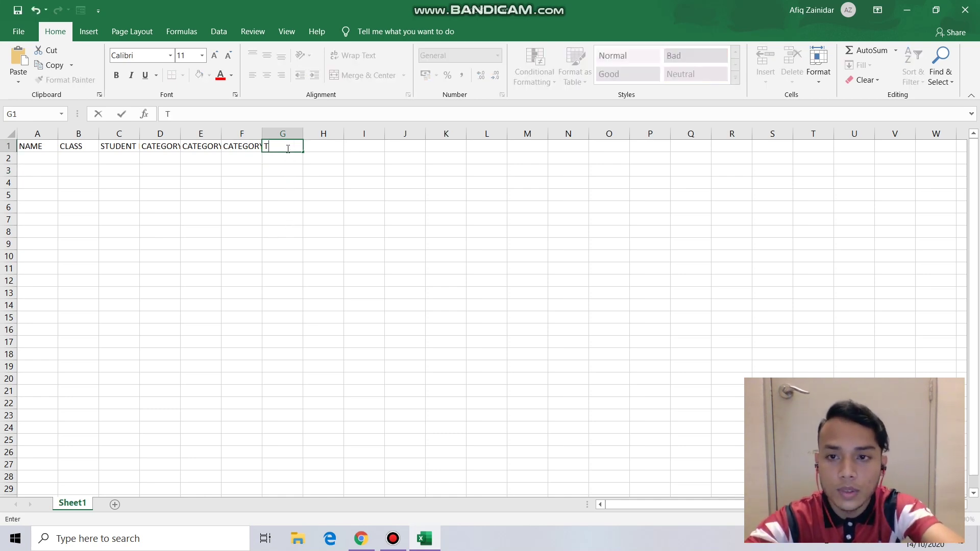
type("OTAL")
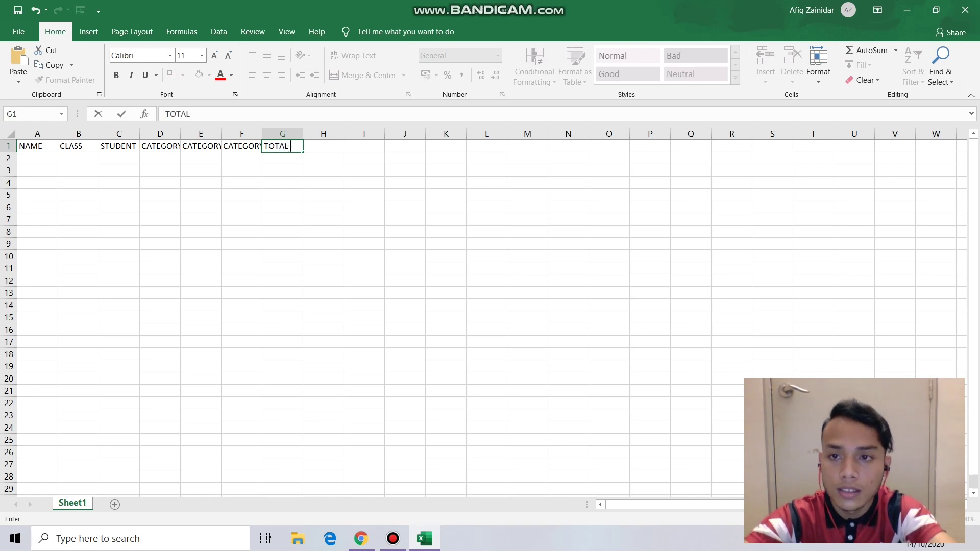
type(" DEMER")
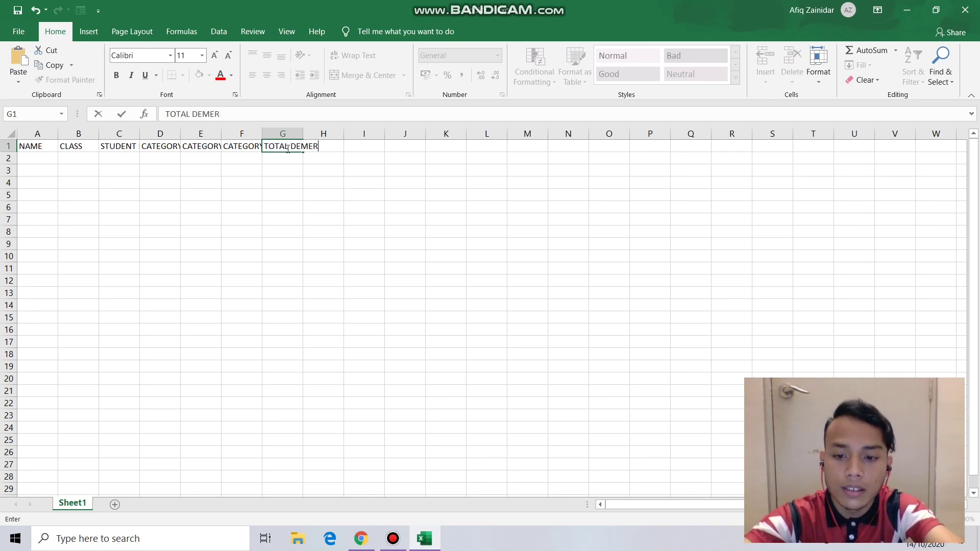
type("IT MARKS")
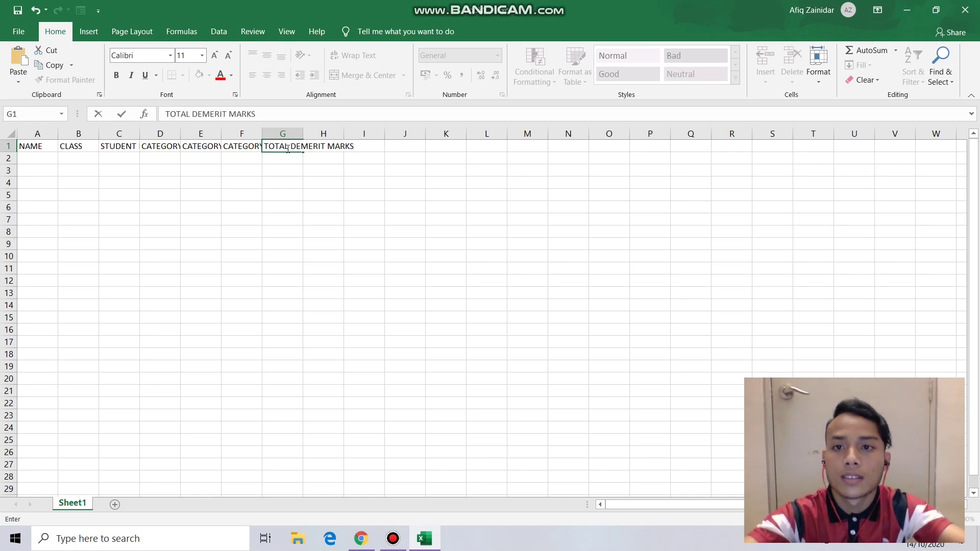
left_click(317, 184)
left_click(330, 158)
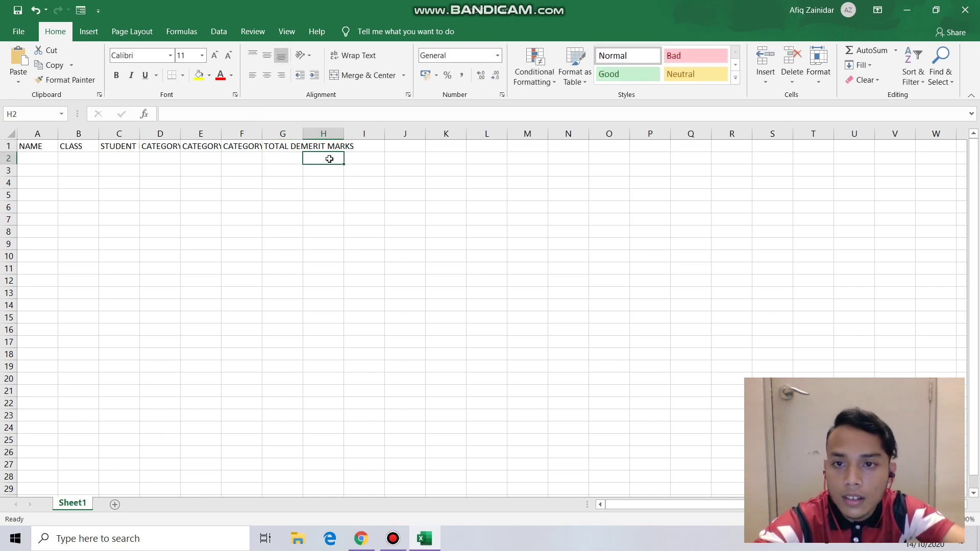
left_click(335, 145)
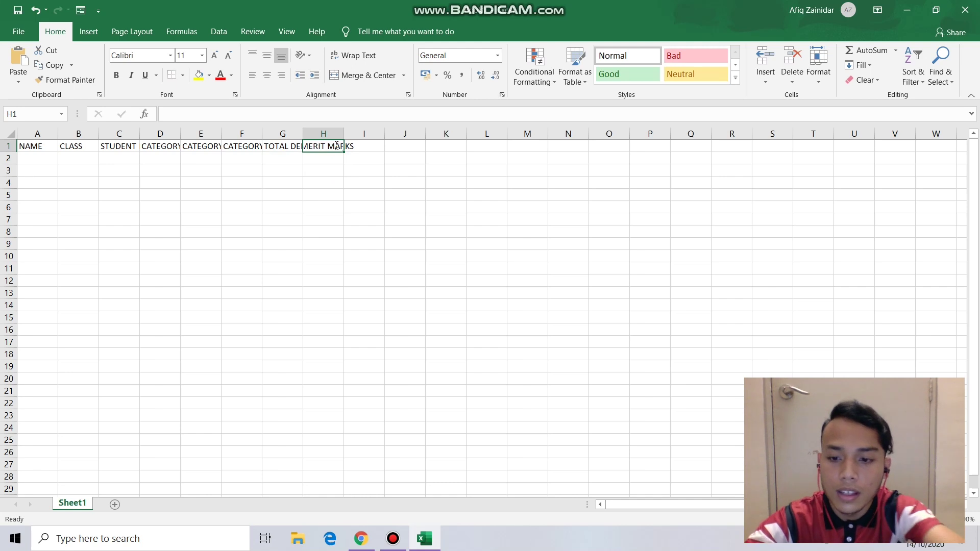
type("ACTION")
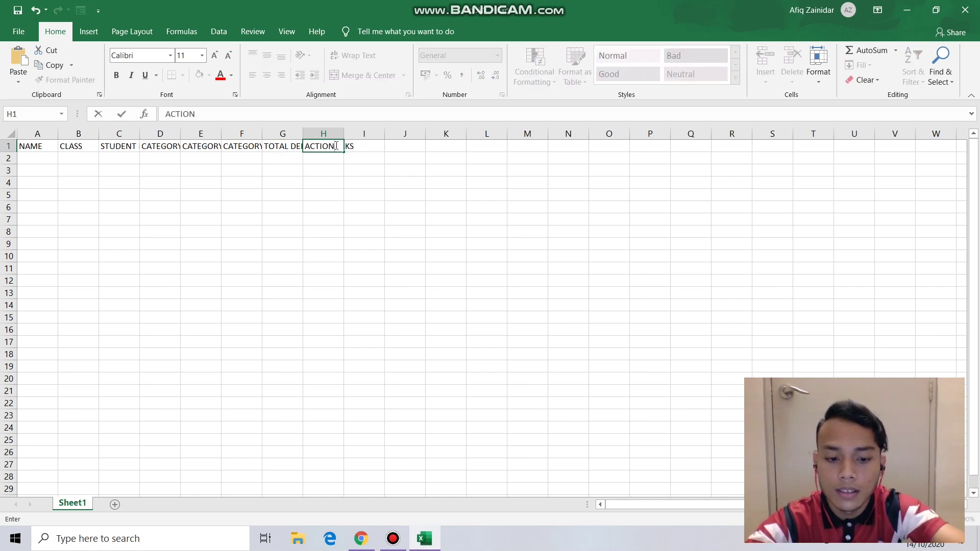
type("/PUNI")
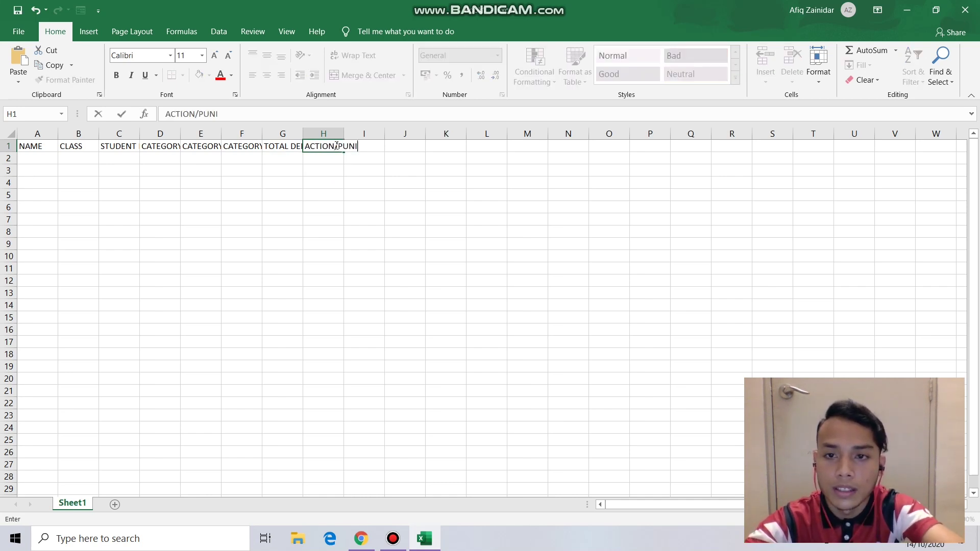
type("SHMENT")
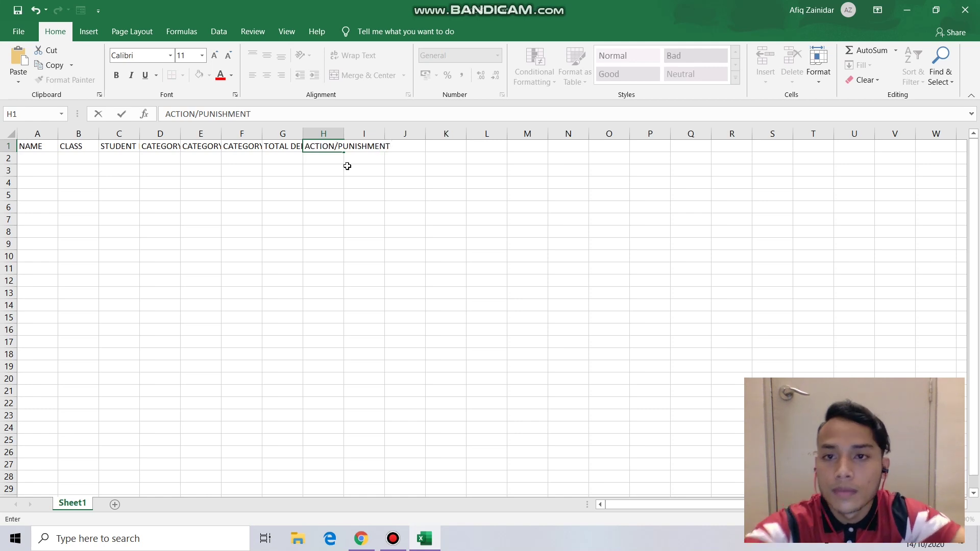
left_click(347, 168)
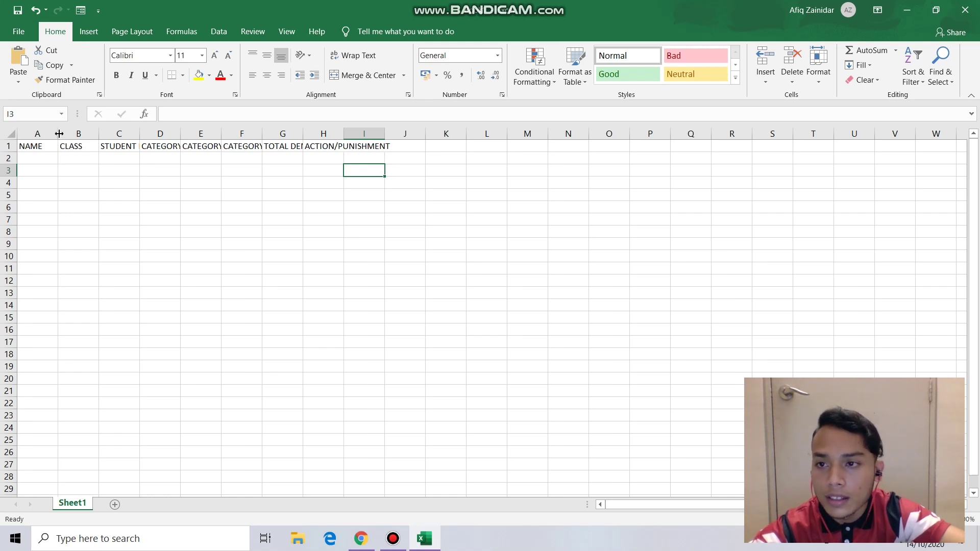
- Widen columns A and D so names and the category headers fit
left_click_drag(59, 134, 140, 135)
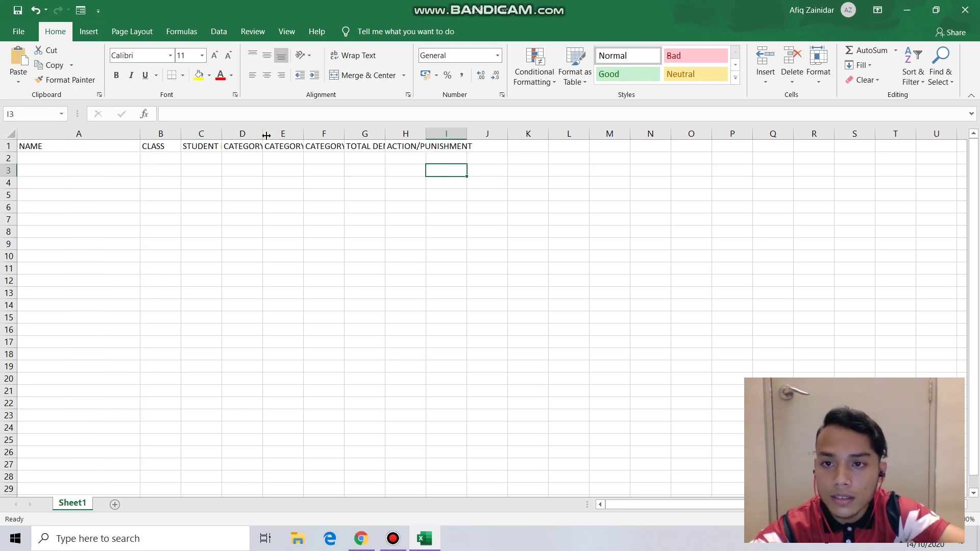
left_click_drag(266, 135, 574, 140)
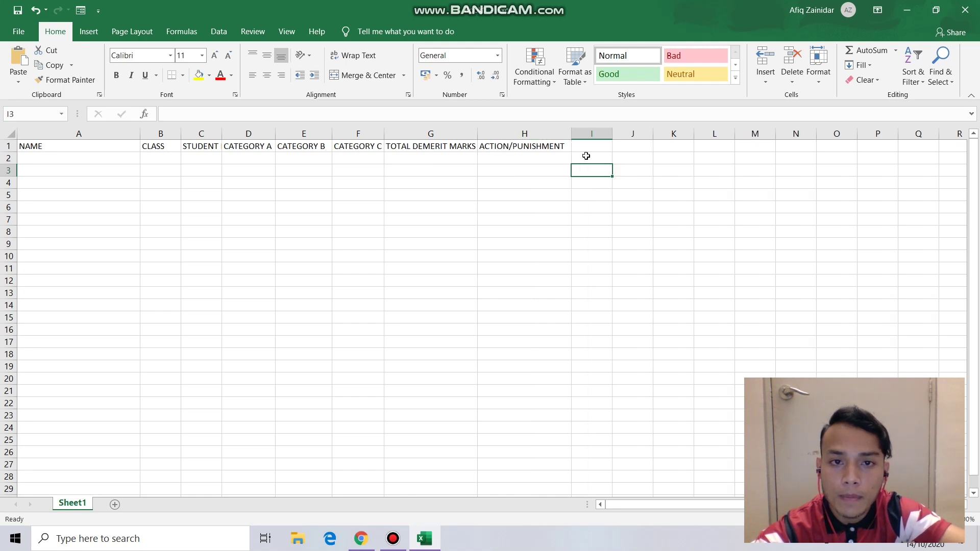
left_click(587, 156)
left_click(562, 253)
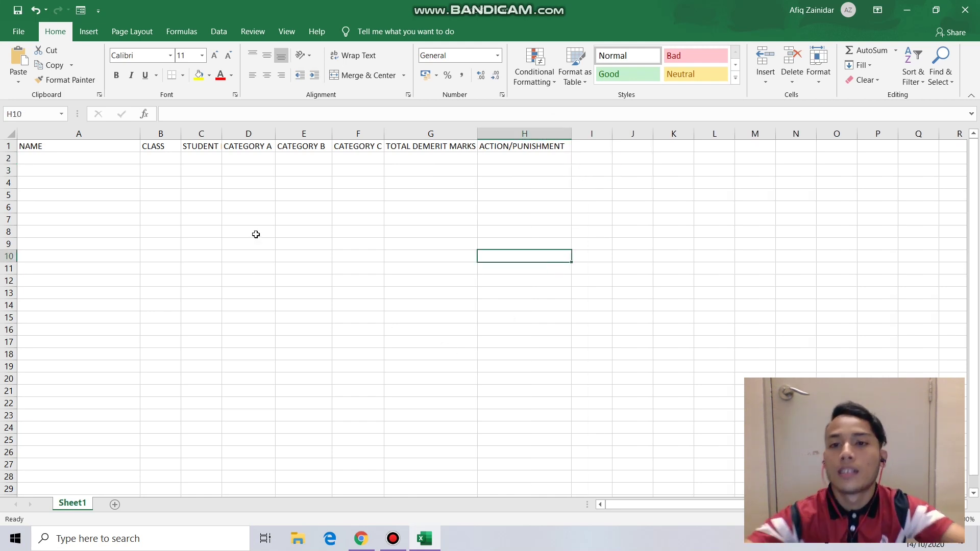
- Enter the first student's name, class X08 and student ID in A2:C2, widening column C
double_click(87, 160)
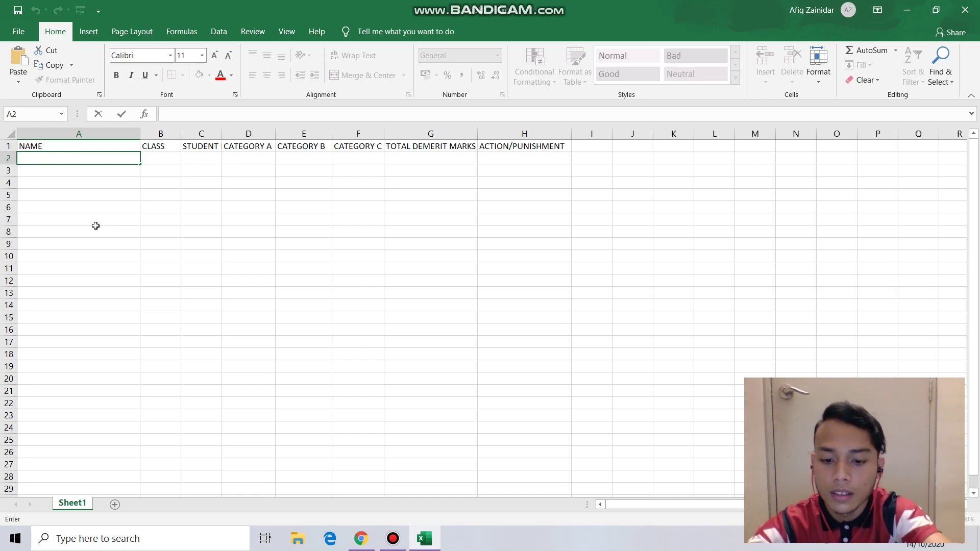
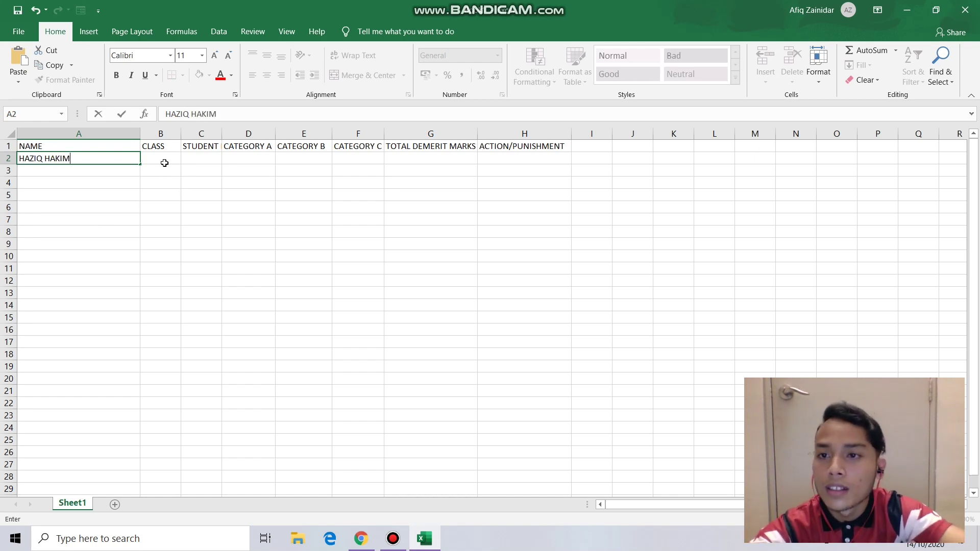
left_click(159, 157)
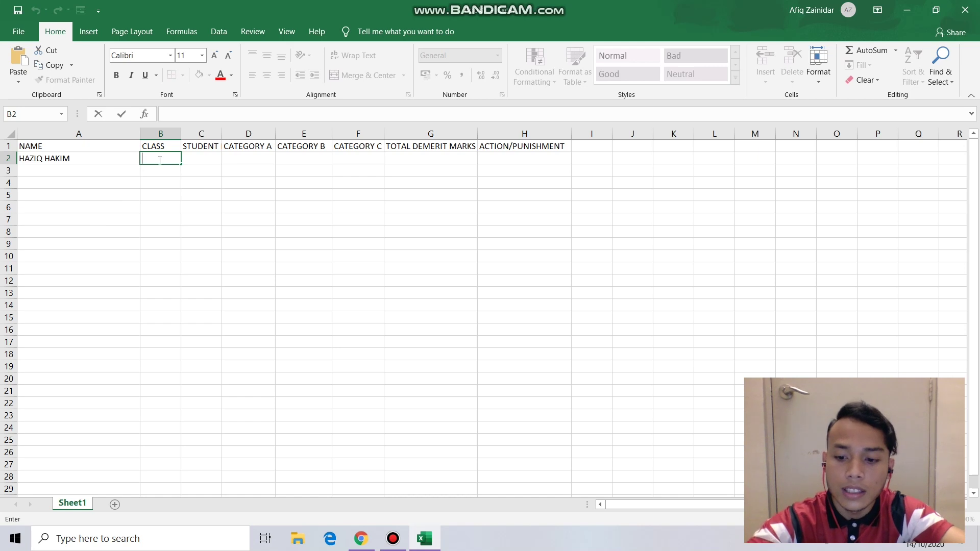
type("X08")
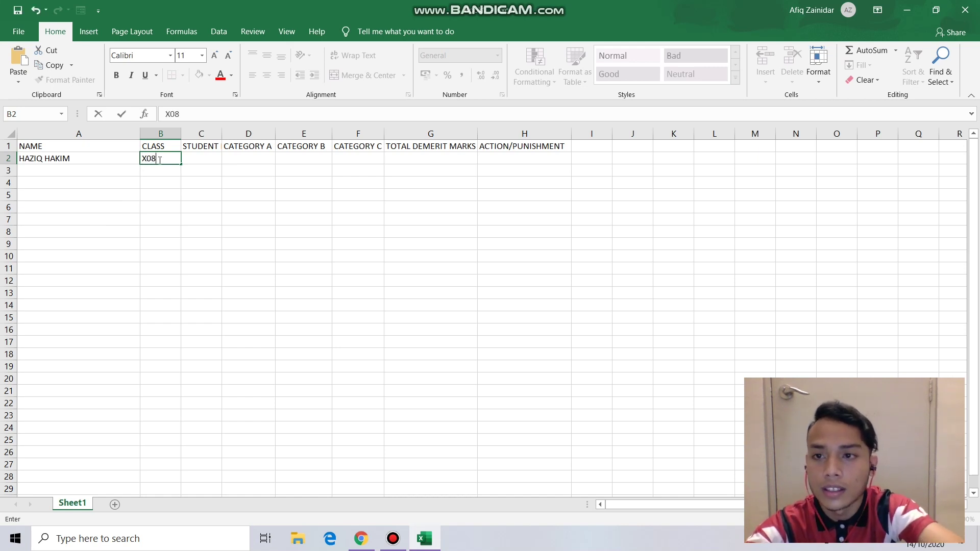
left_click(210, 158)
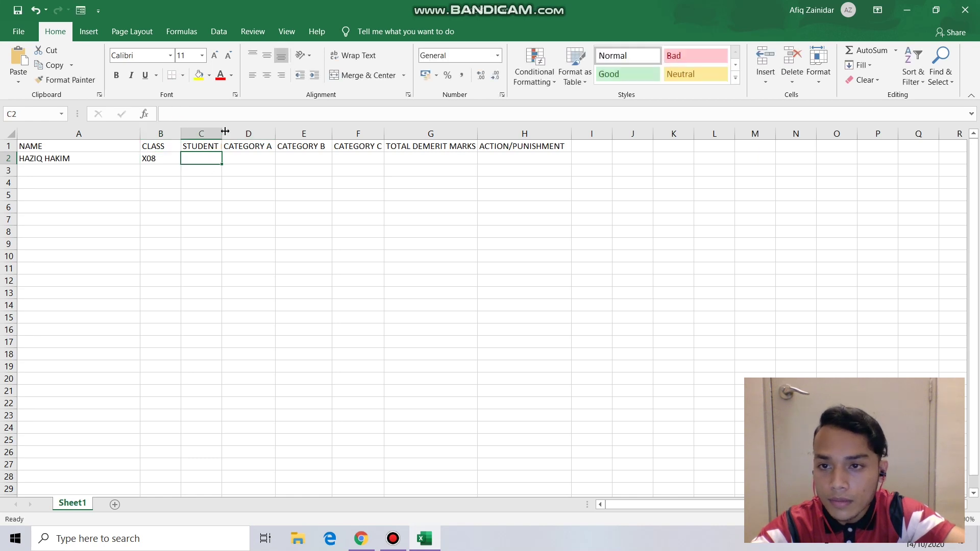
left_click_drag(223, 133, 244, 135)
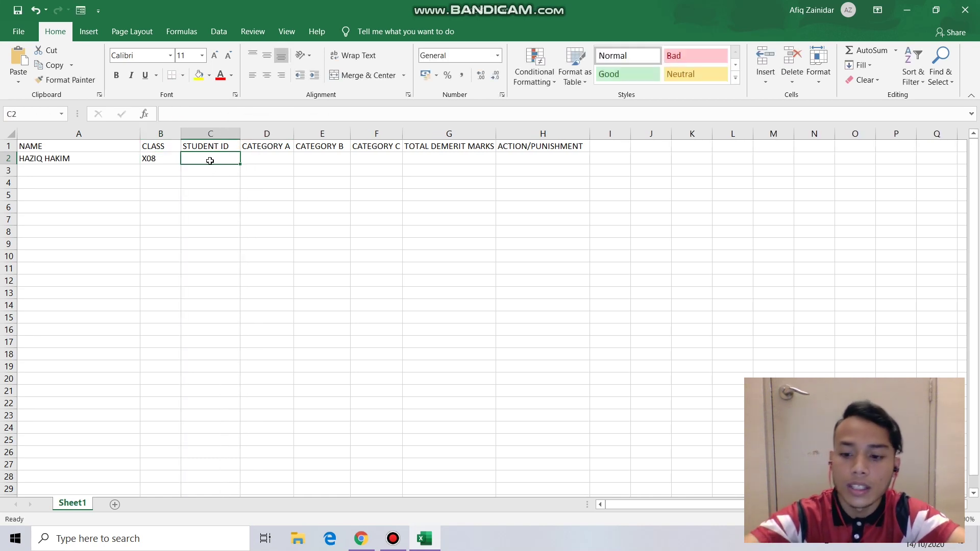
type("2020")
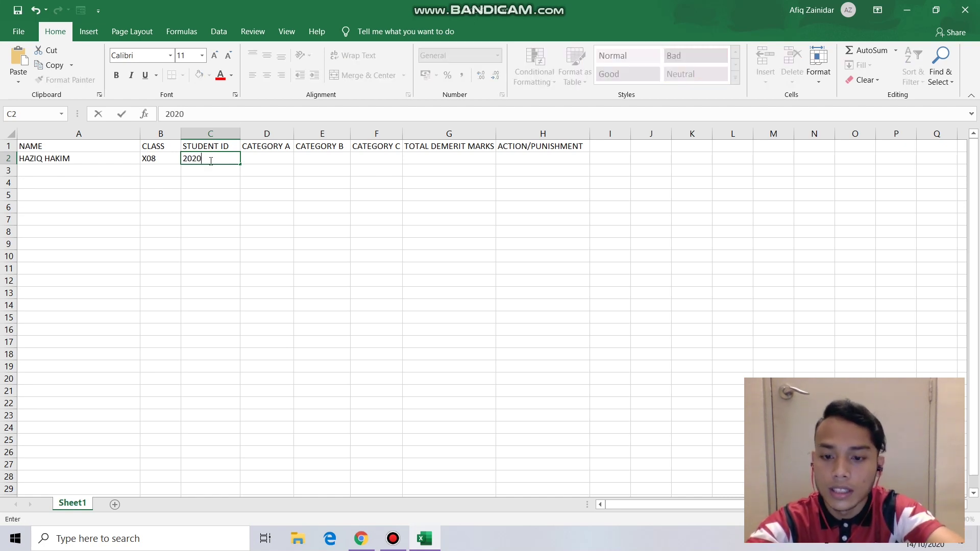
type("84567")
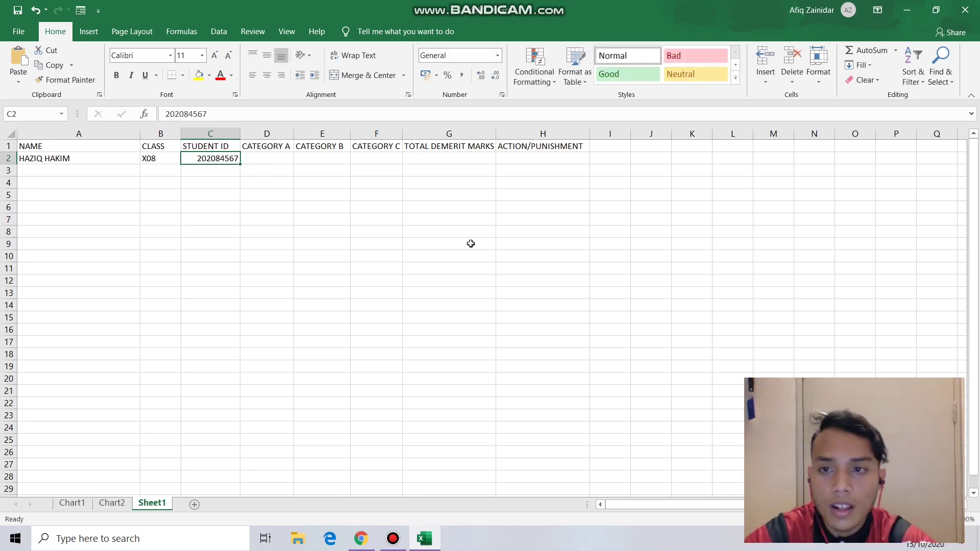
left_click(79, 158)
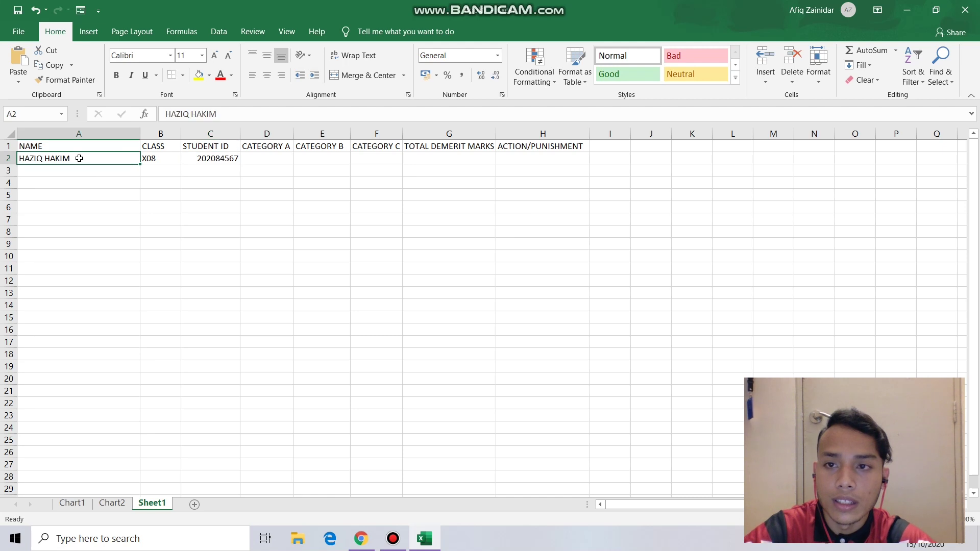
- Enter demerit counts 1, 1 and 2 in D2, E2 and F2
left_click(273, 160)
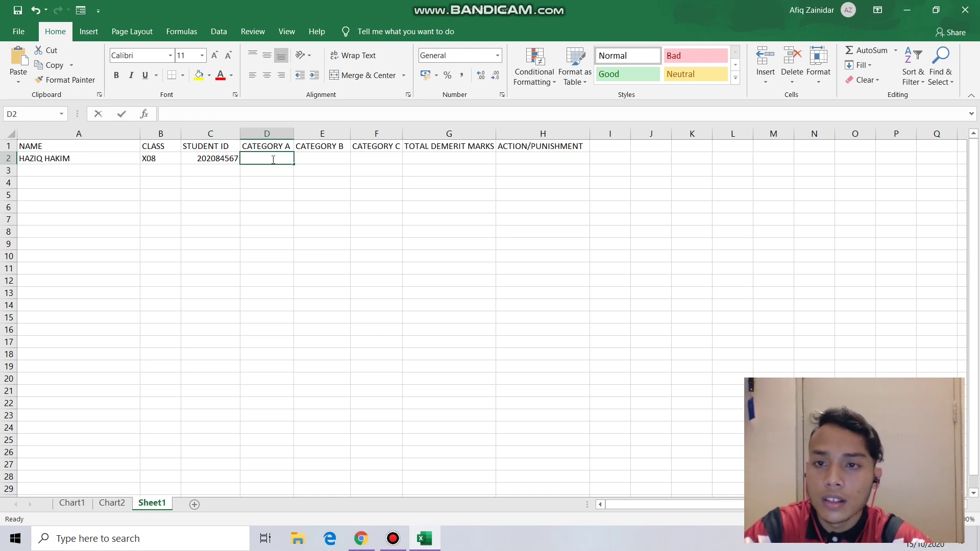
type("1")
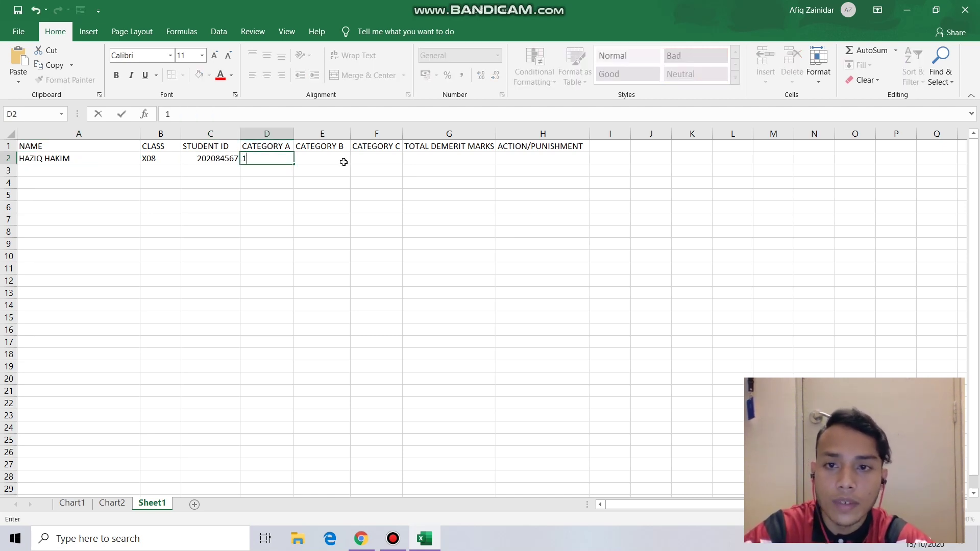
left_click(332, 163)
type("1")
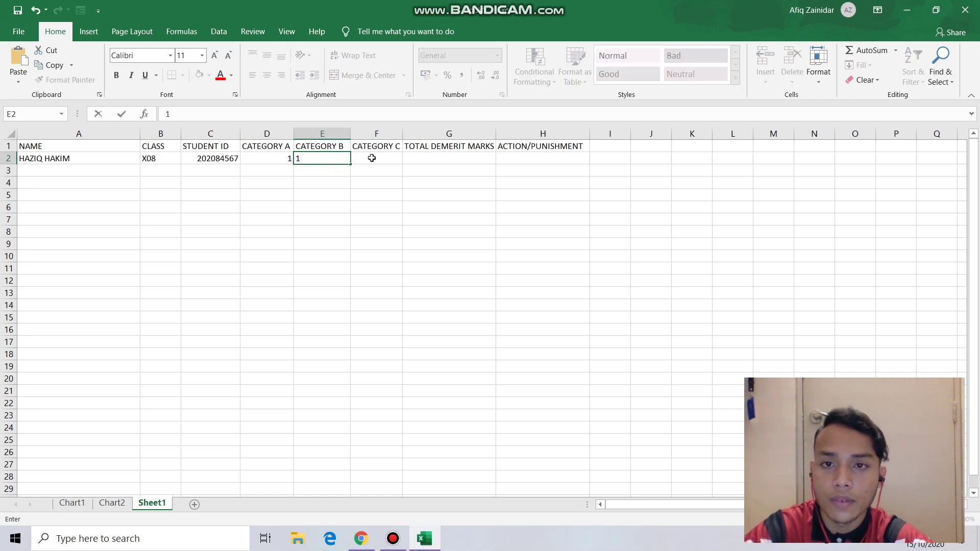
left_click(372, 158)
type("2")
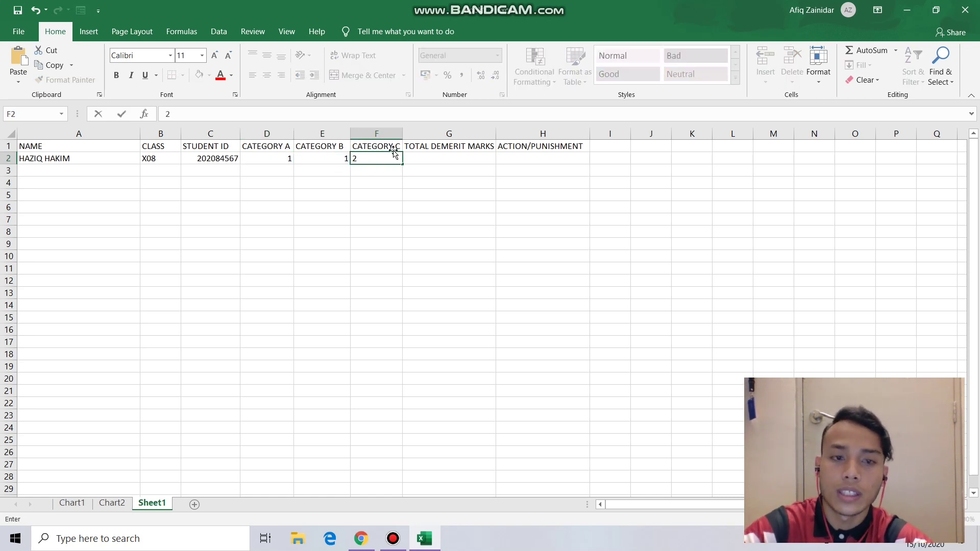
left_click(446, 163)
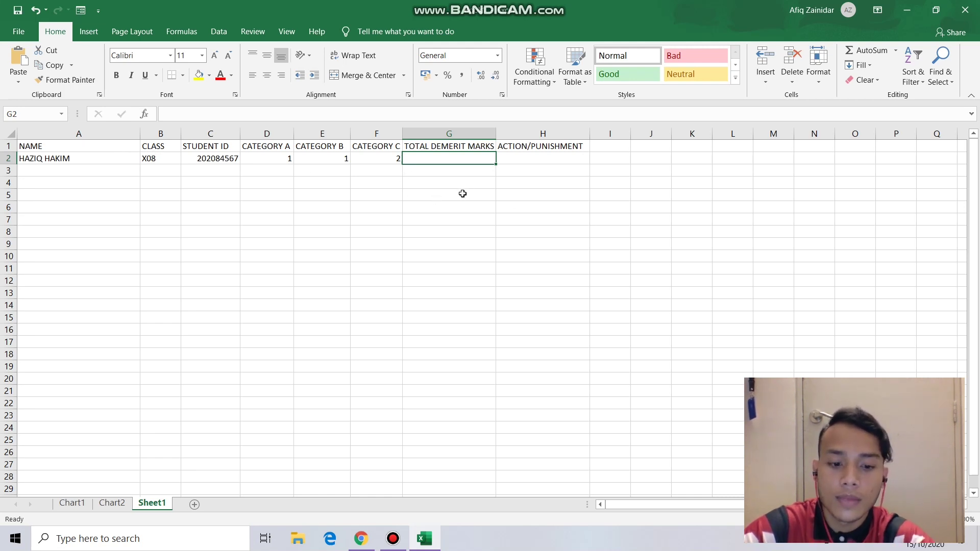
- Enter =SUM(10*D2+4*E2+F2) in G2, giving 16 total demerit marks
double_click(440, 160)
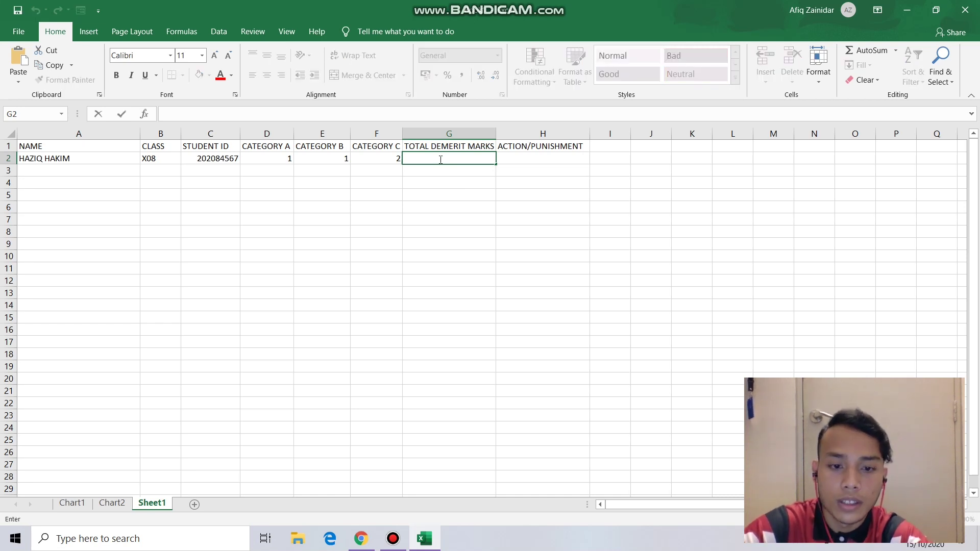
type("=SUM")
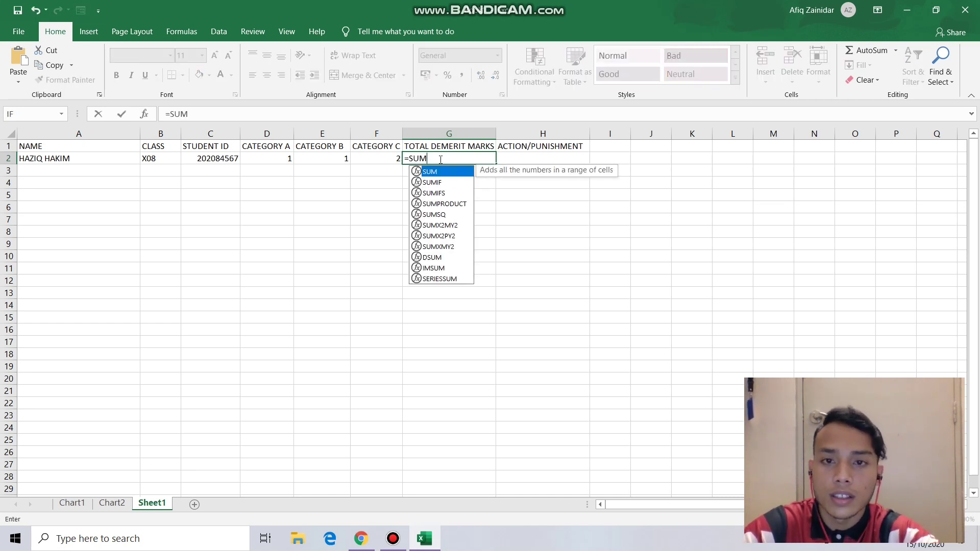
type("(")
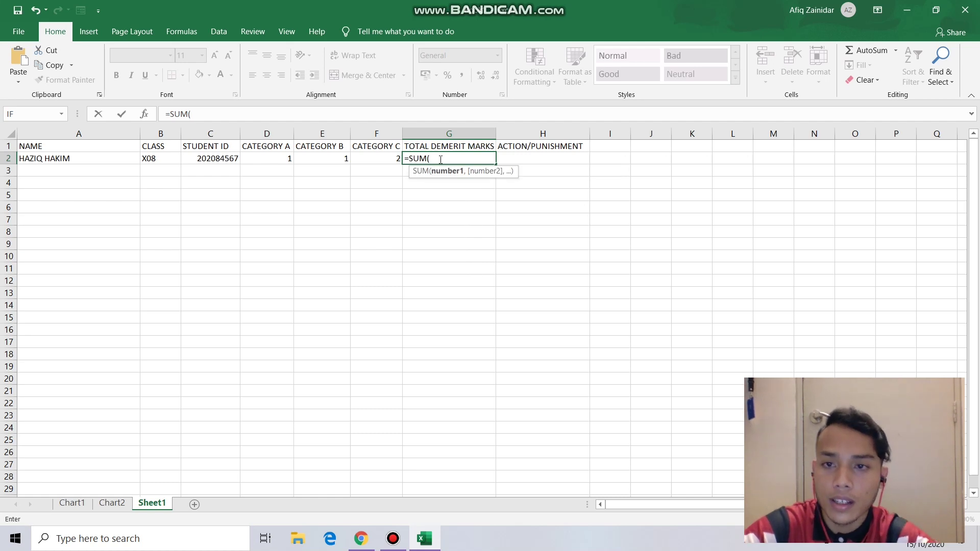
type("10*")
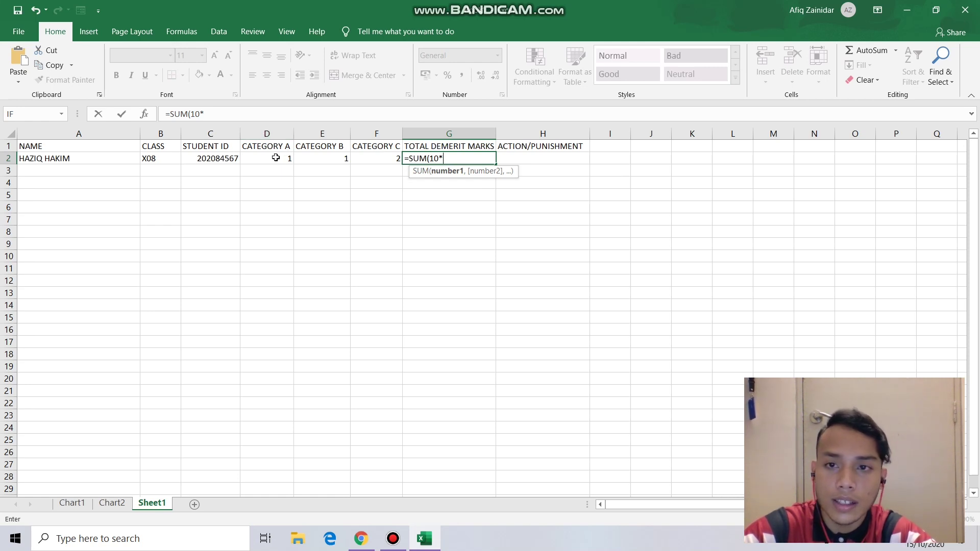
left_click(275, 158)
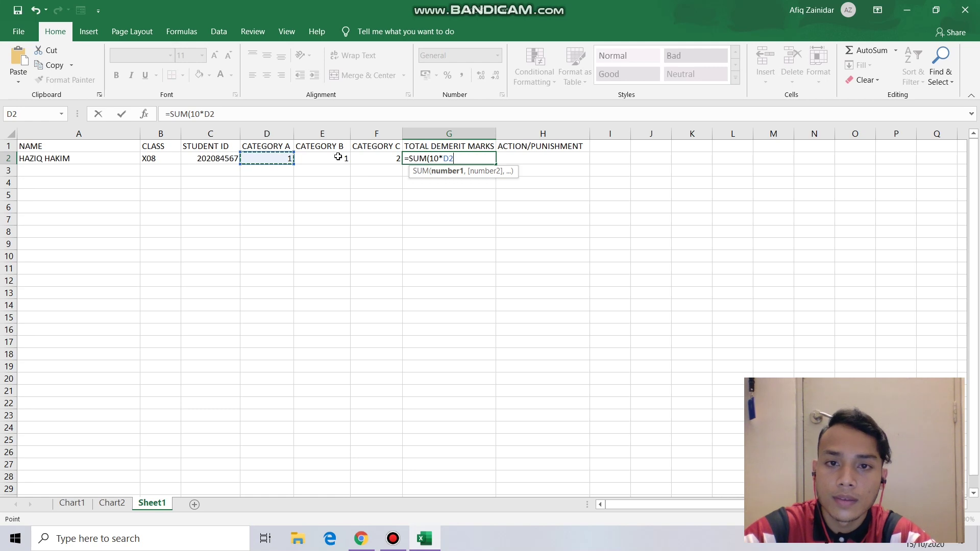
type("+")
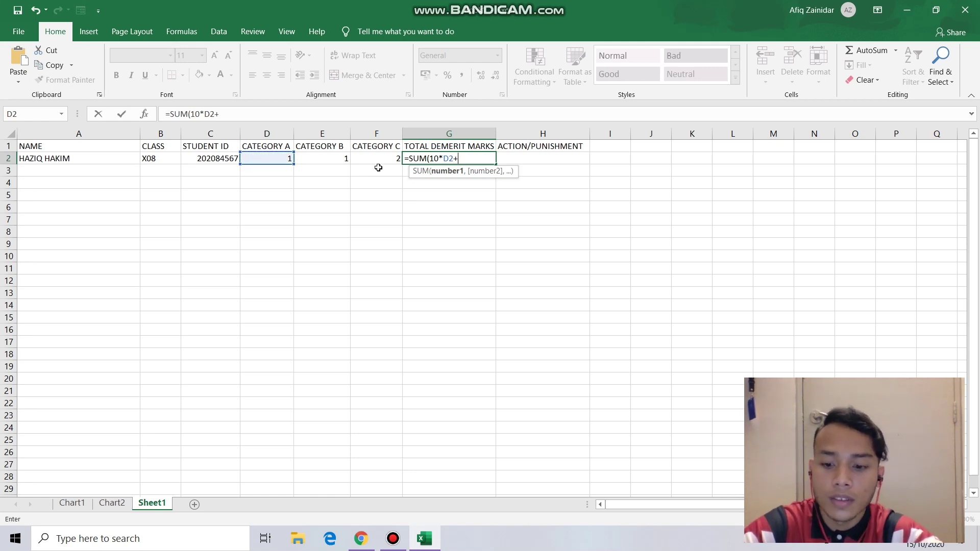
type("4*")
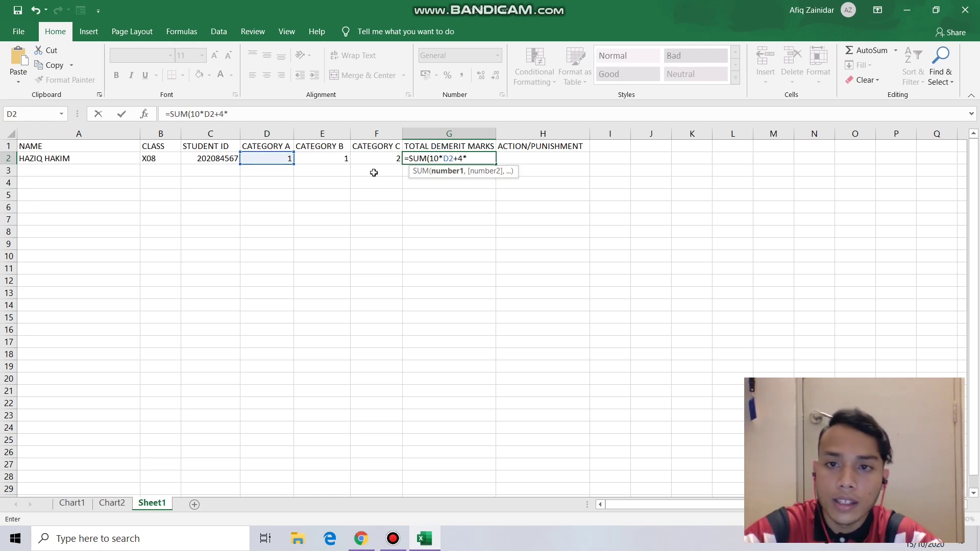
left_click(326, 158)
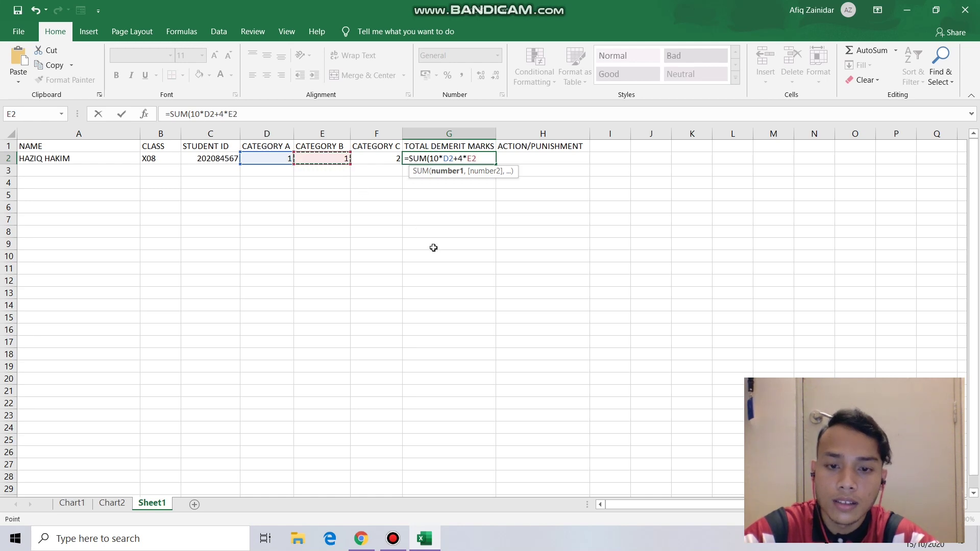
type("+")
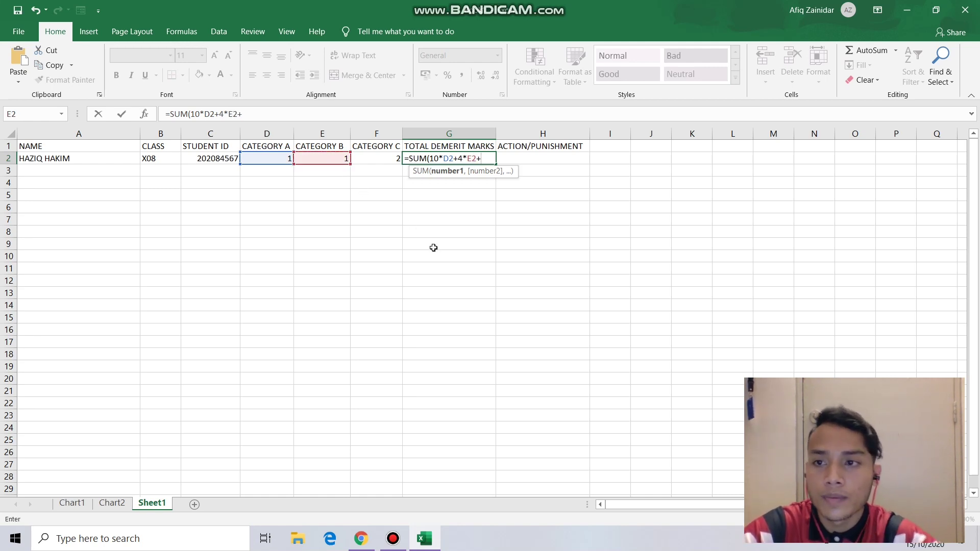
left_click(378, 161)
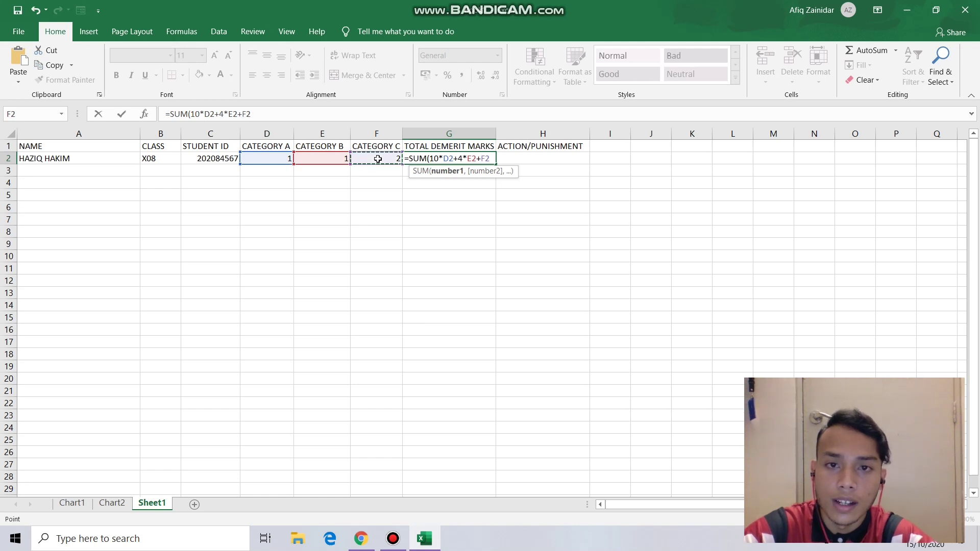
type(")")
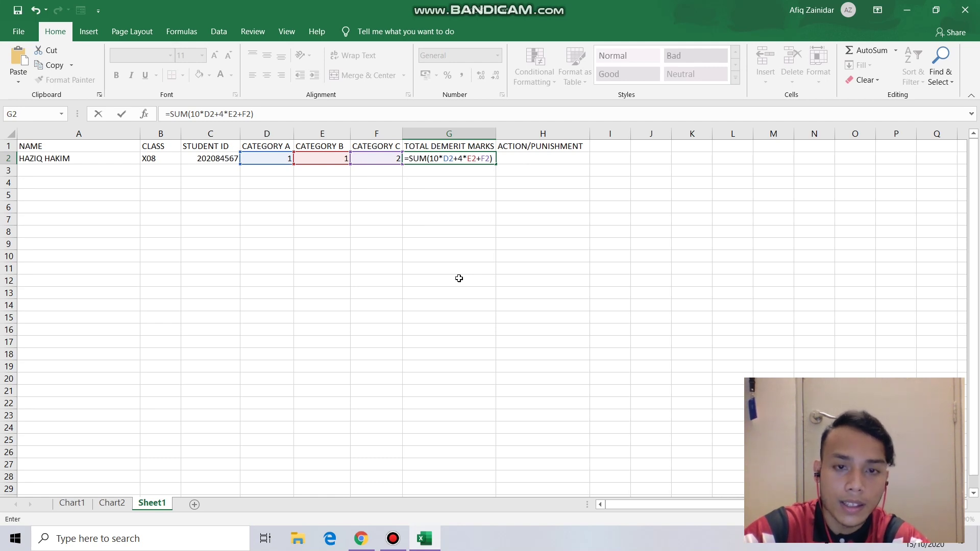
key("Return")
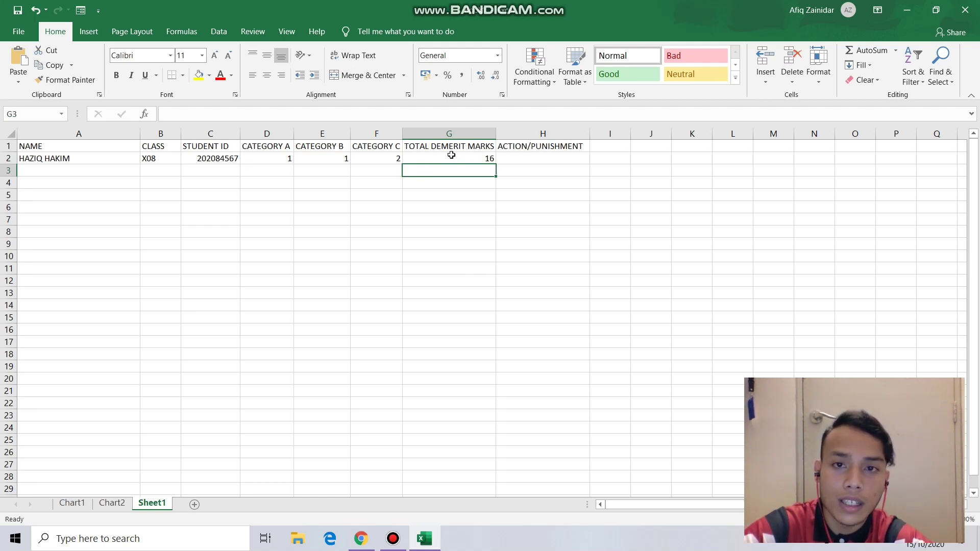
left_click(451, 158)
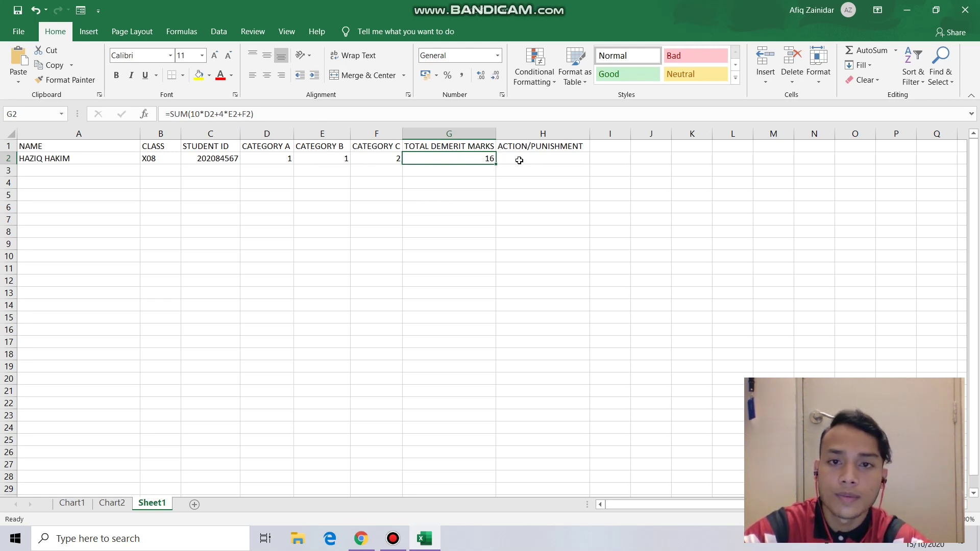
left_click(550, 161)
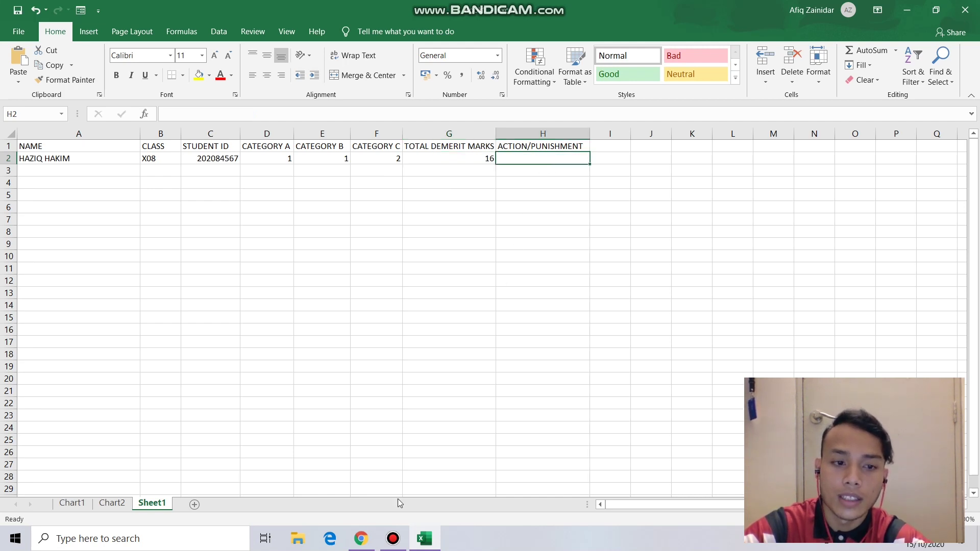
left_click(361, 538)
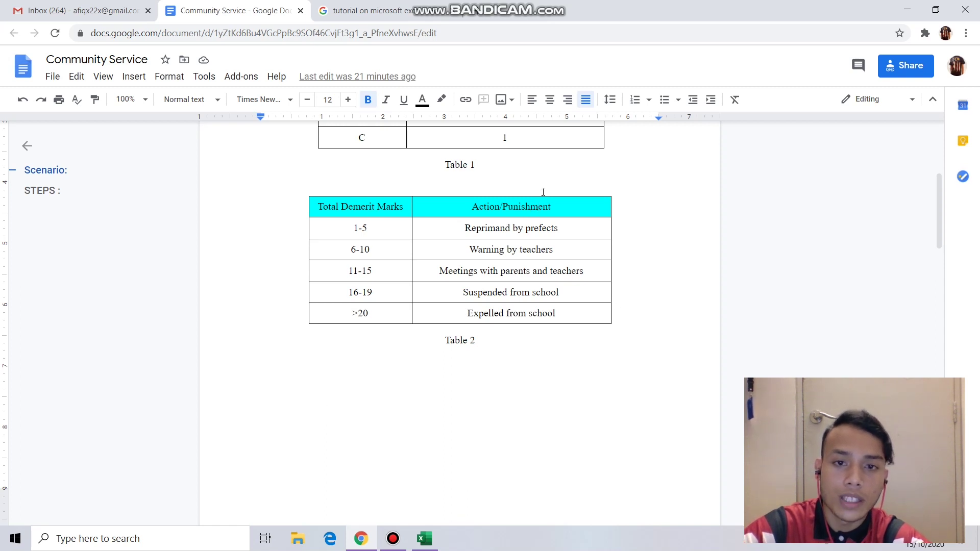
left_click(425, 538)
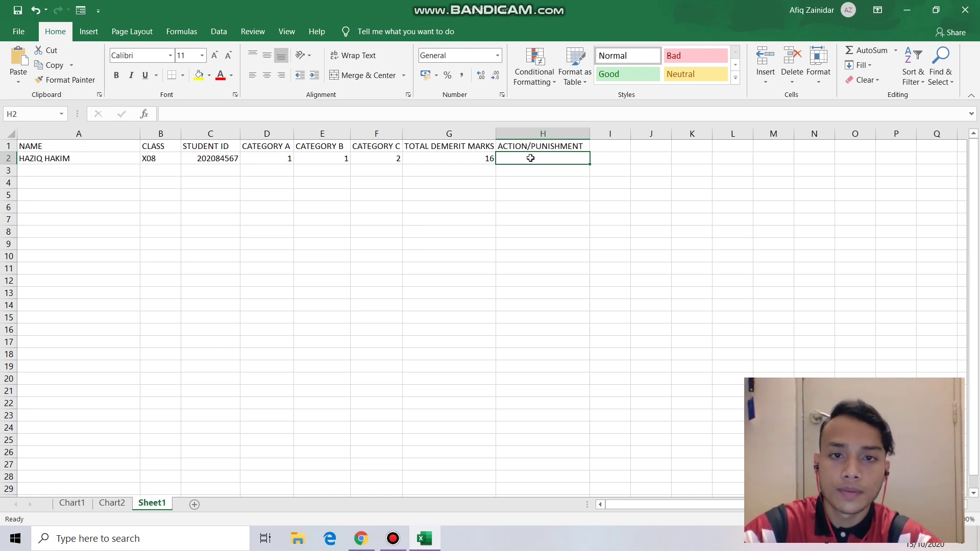
- Begin H2's punishment formula as =IF(G2>19, checking the document's punishment table
type("=")
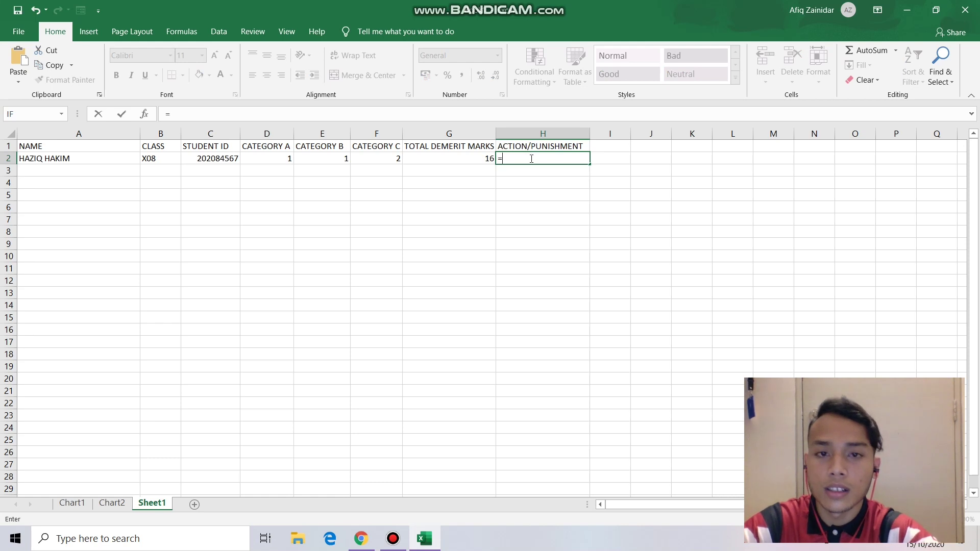
type("IF")
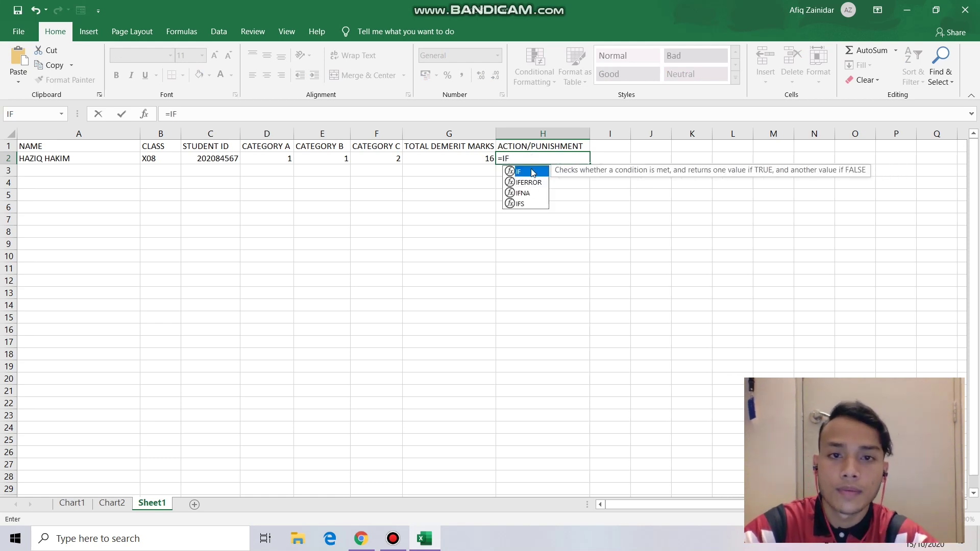
double_click(531, 172)
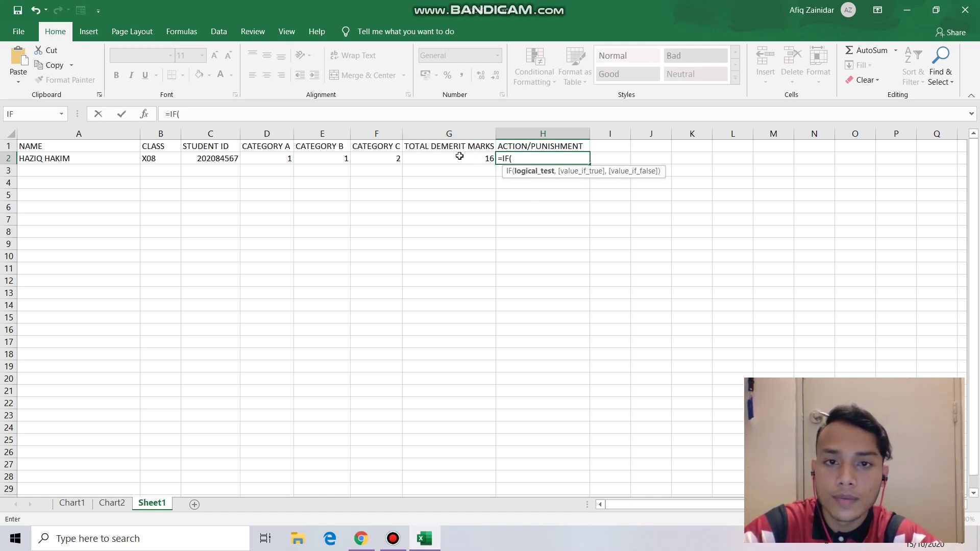
left_click(459, 157)
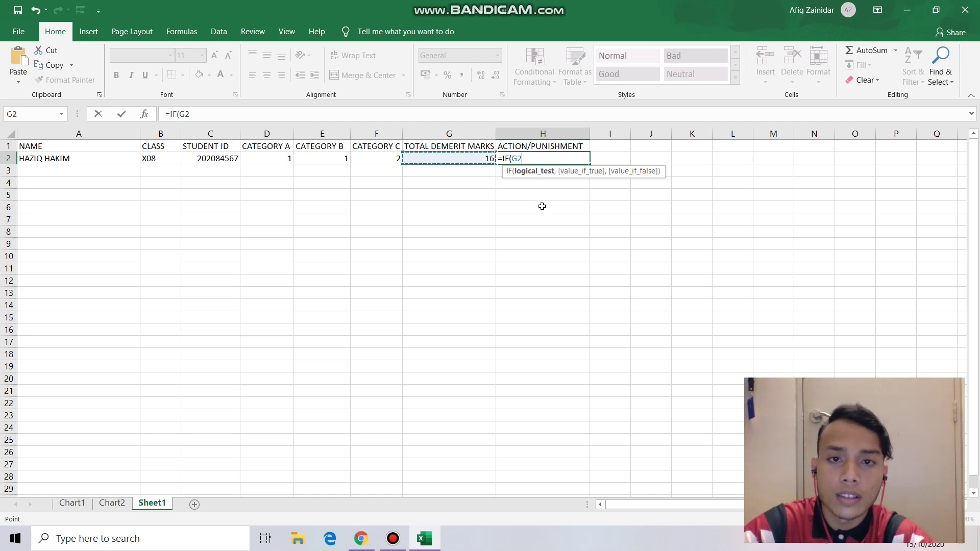
type(">")
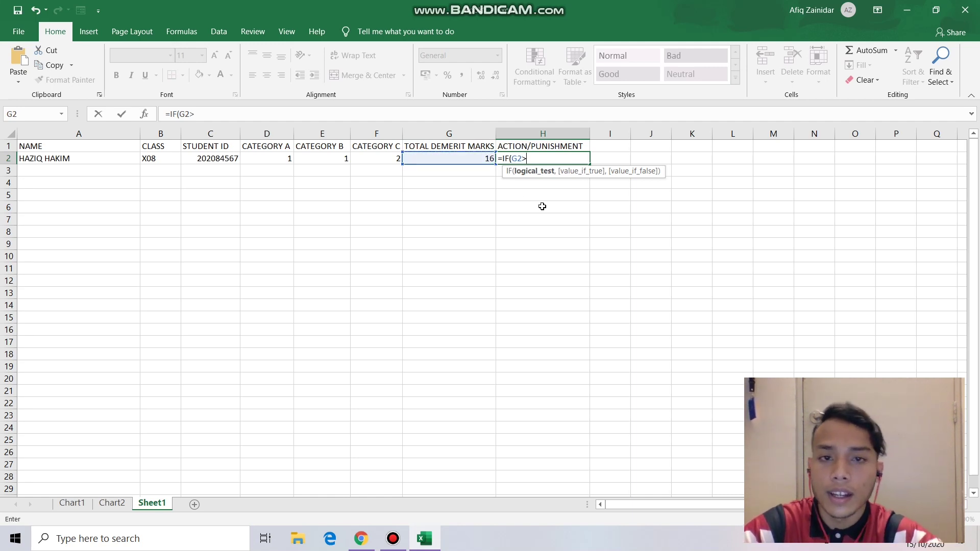
left_click(370, 543)
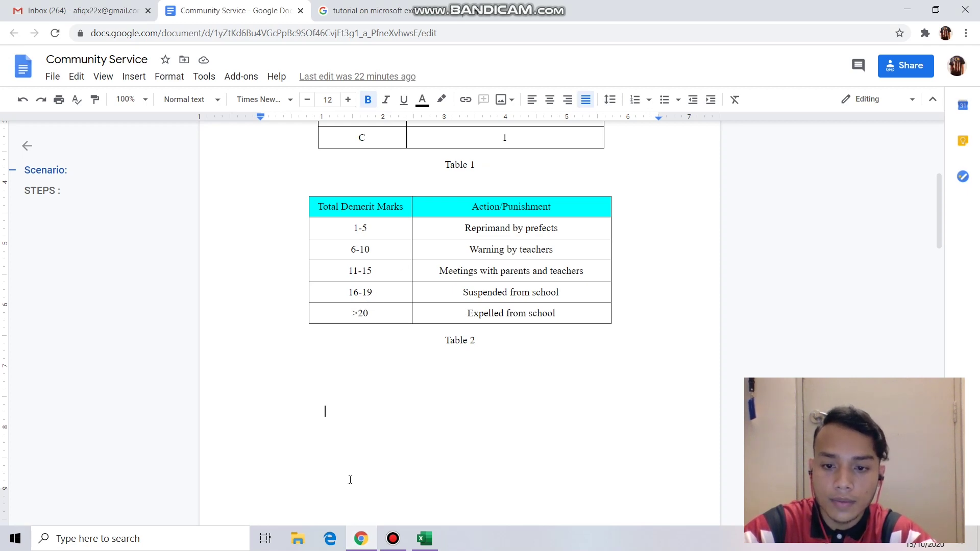
left_click(361, 539)
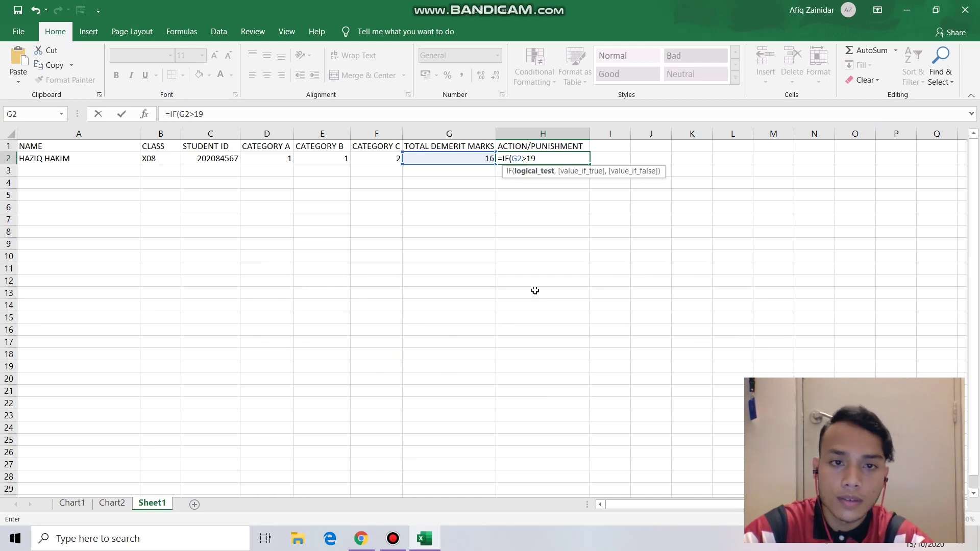
type(",")
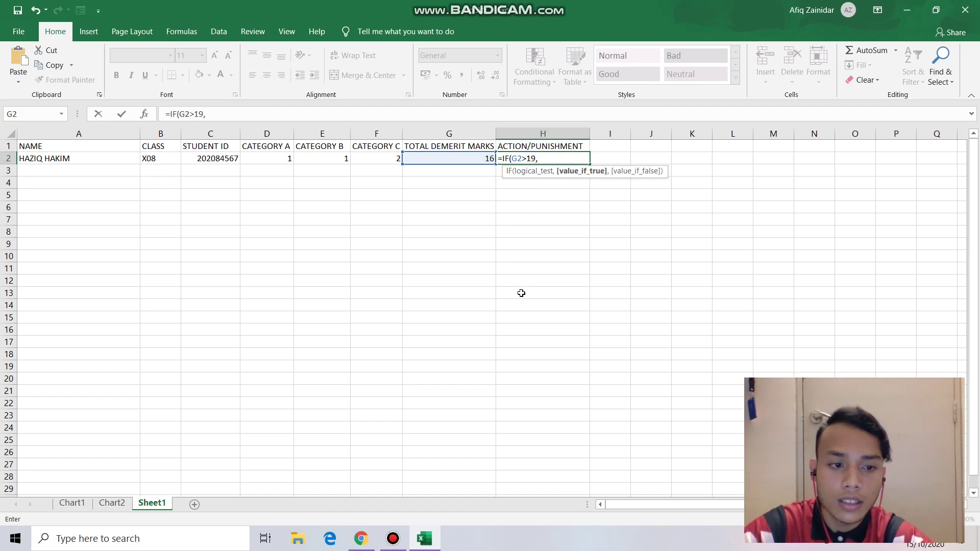
left_click(360, 534)
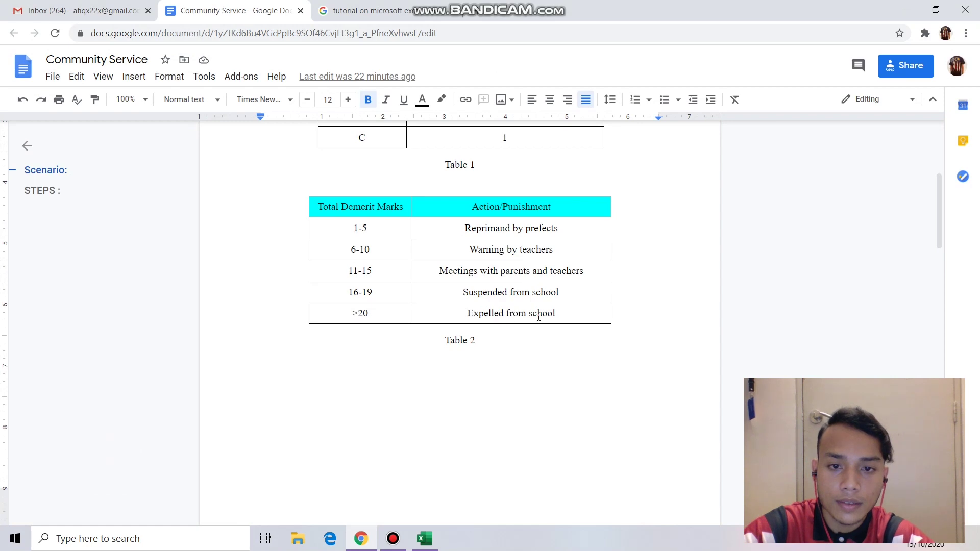
- Select 'Expelled from school' in Table 2's >20 row for copying
left_click_drag(539, 317, 467, 313)
left_click(424, 539)
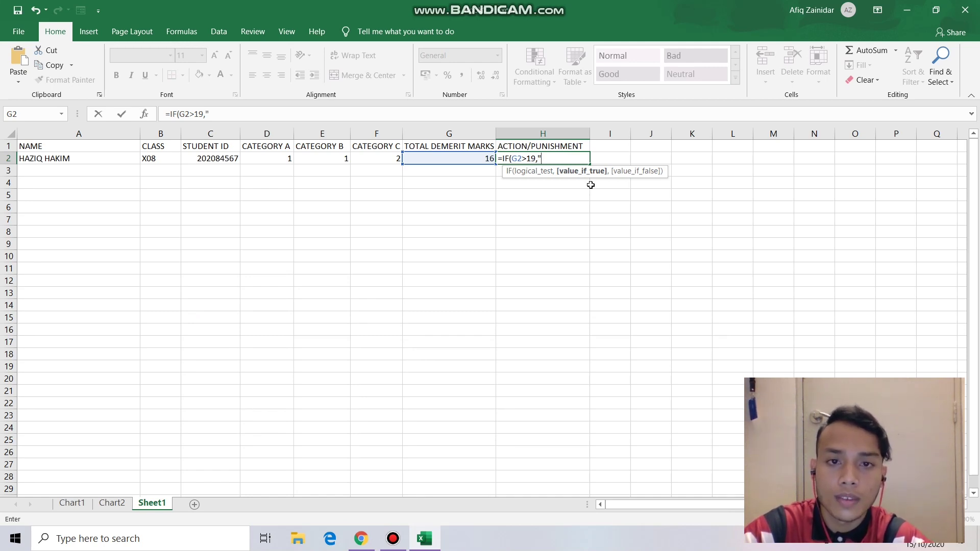
left_click(365, 540)
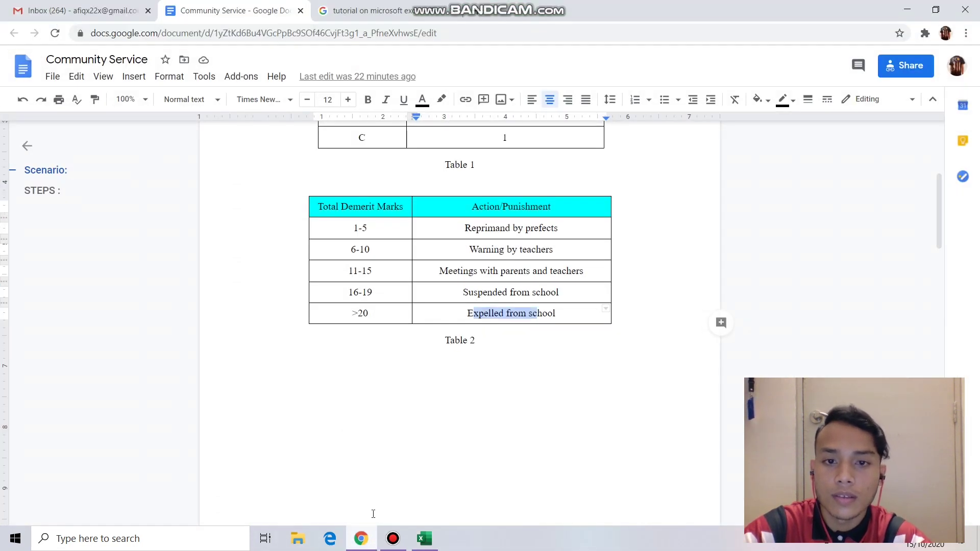
left_click(467, 322)
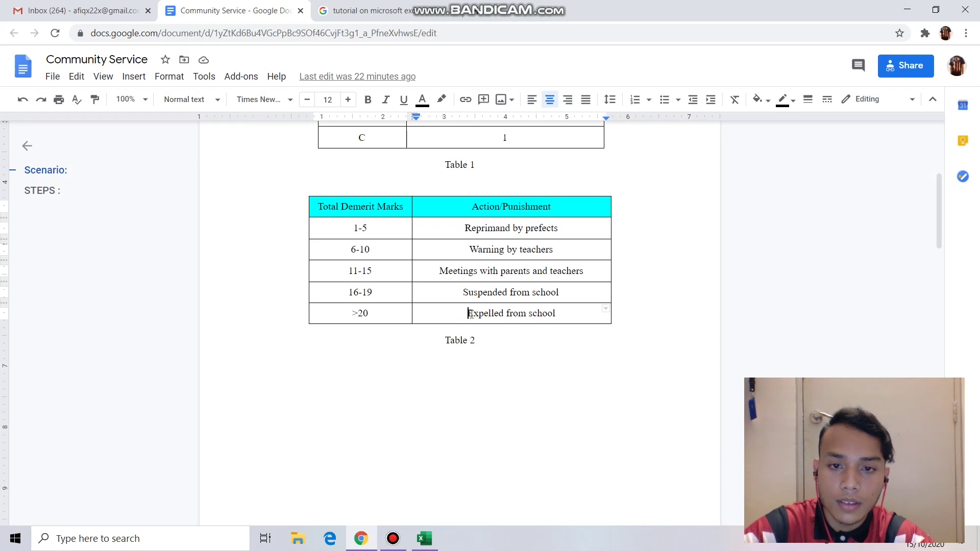
left_click_drag(470, 314, 557, 313)
key("ctrl+c")
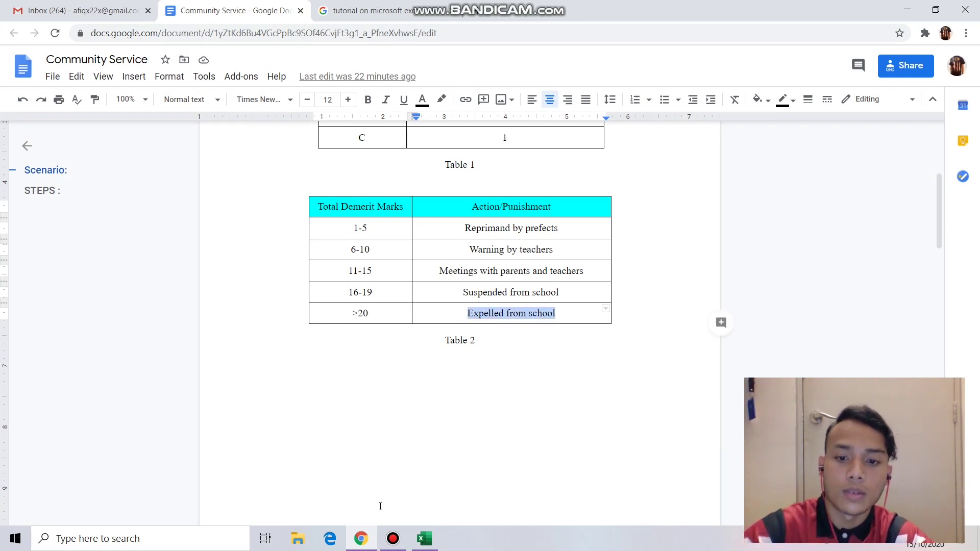
- Paste 'Expelled from school' as the true result, making H2 read =IF(G2>19,"Expelled from school",
left_click(425, 539)
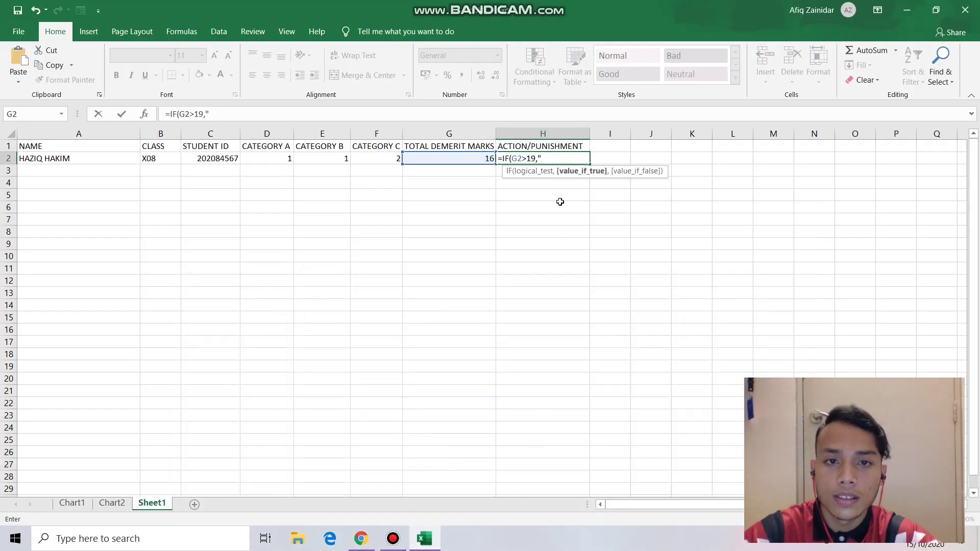
key("ctrl+v")
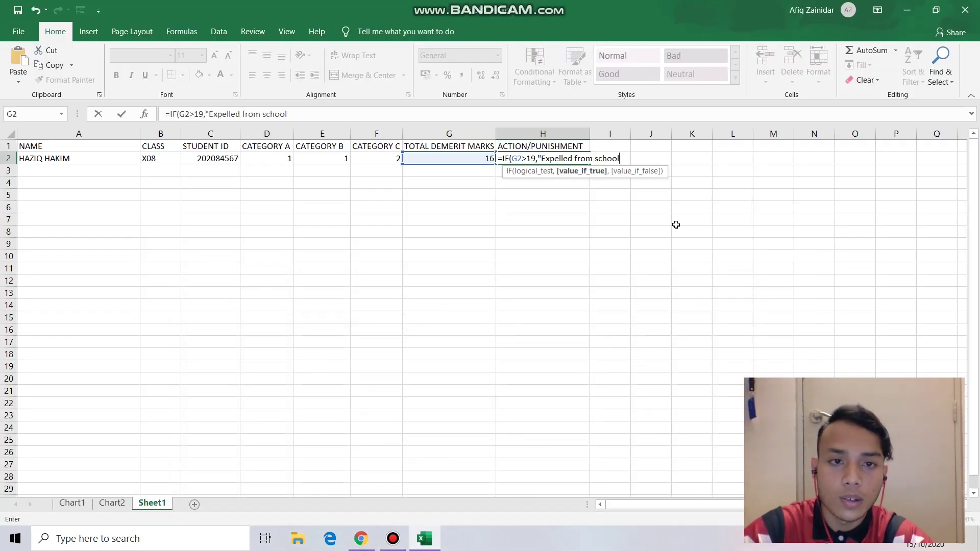
type("\"")
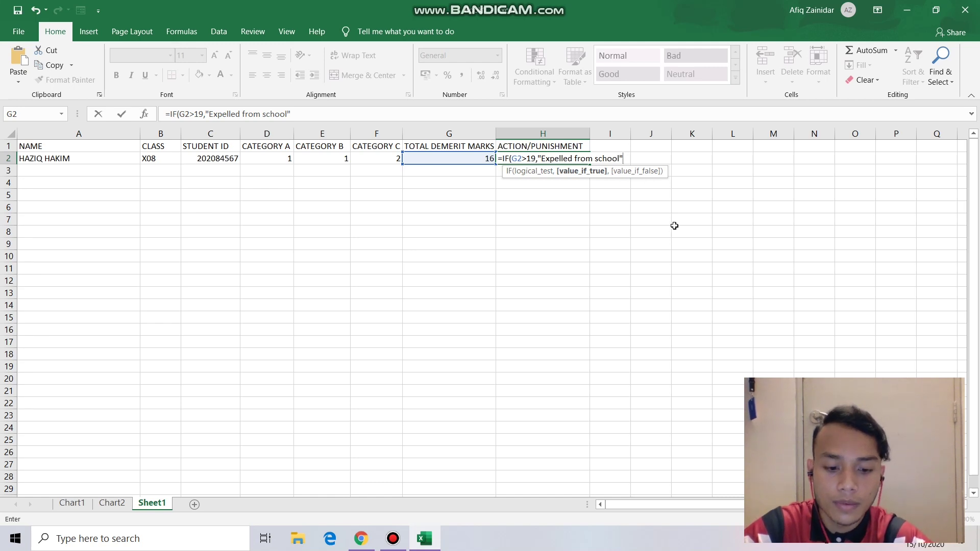
type(",")
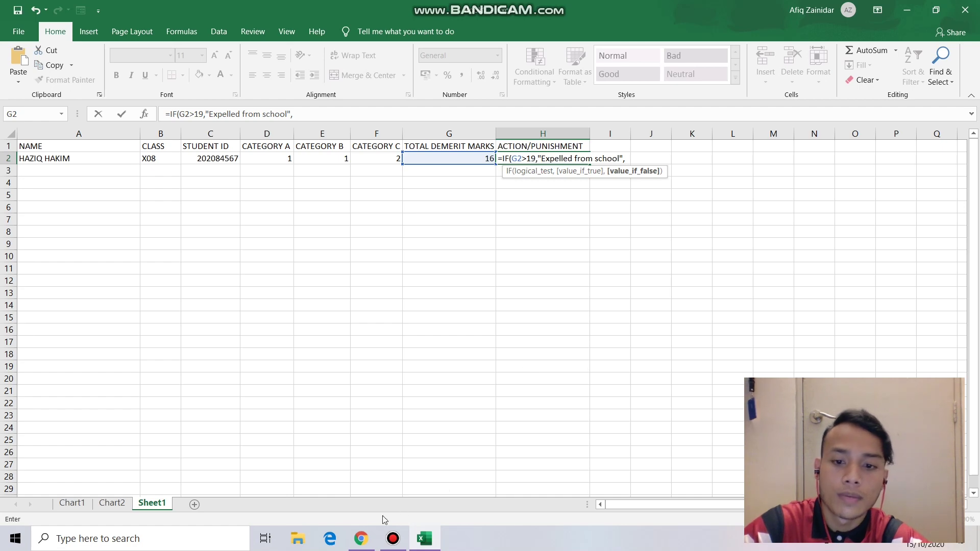
left_click(361, 539)
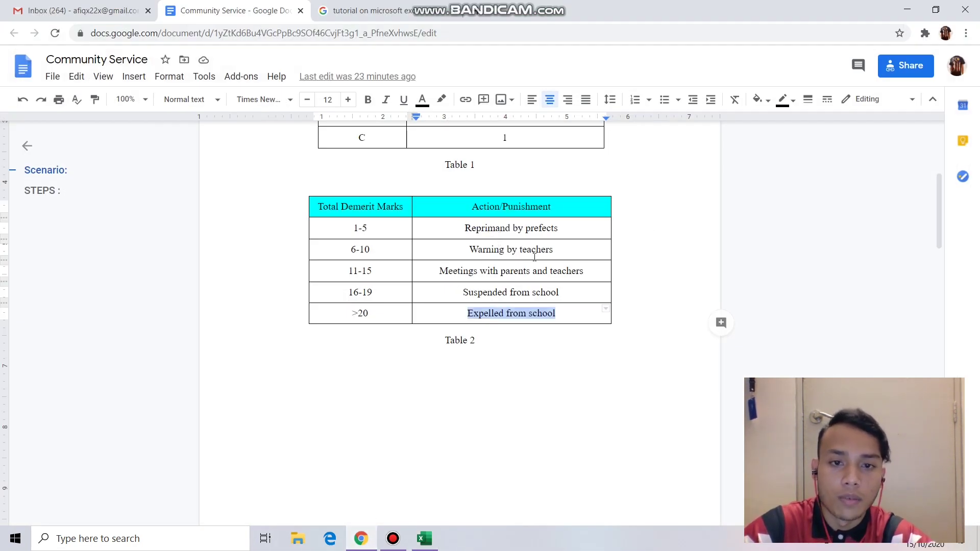
- Highlight every entry in Table 2's Action/Punishment column, then switch back to Excel
left_click(562, 292)
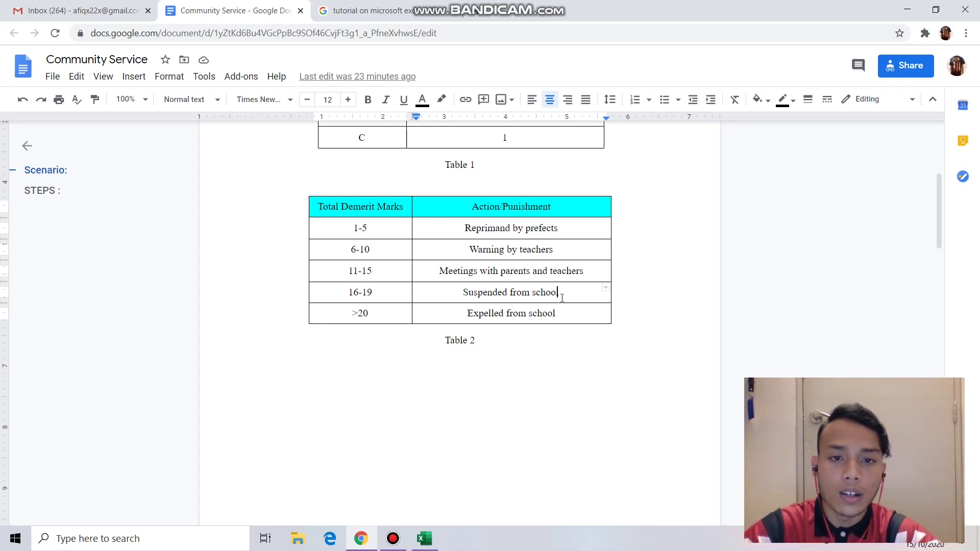
left_click_drag(465, 228, 537, 306)
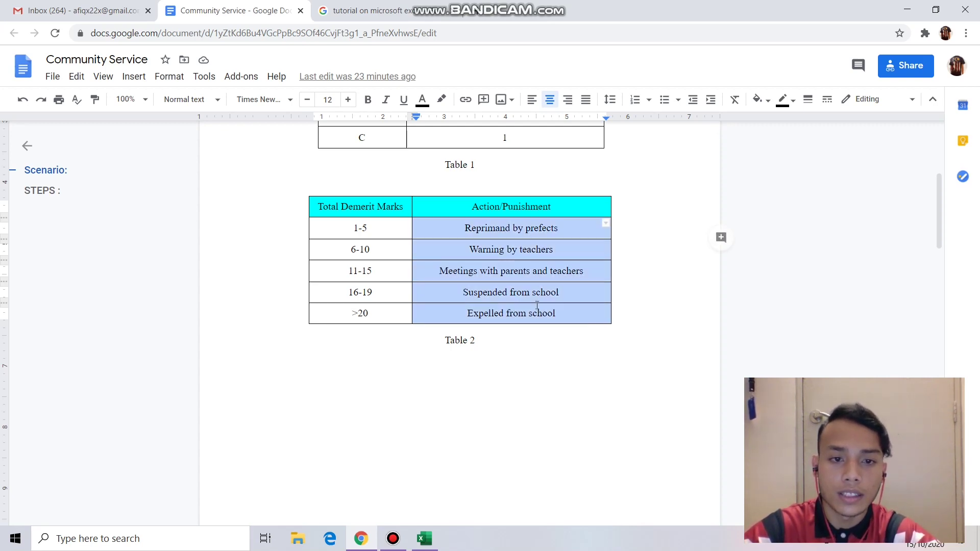
key("alt+Tab")
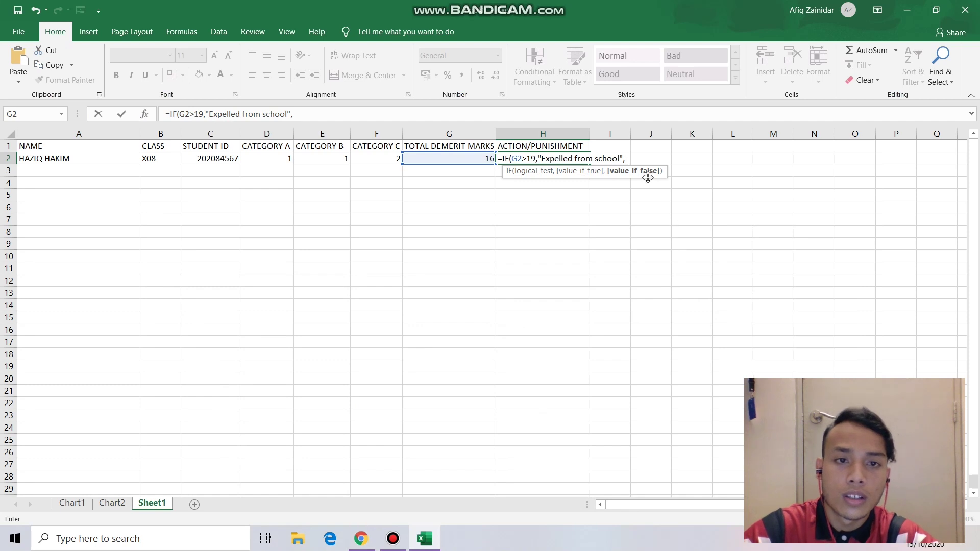
- Nest a second IF in H2's formula testing whether G2 is greater than 15
type("I")
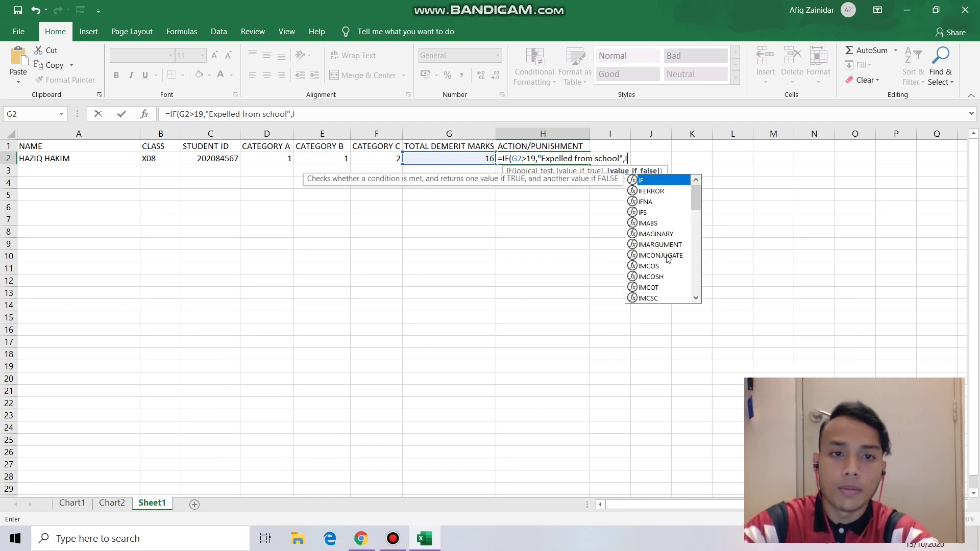
double_click(661, 183)
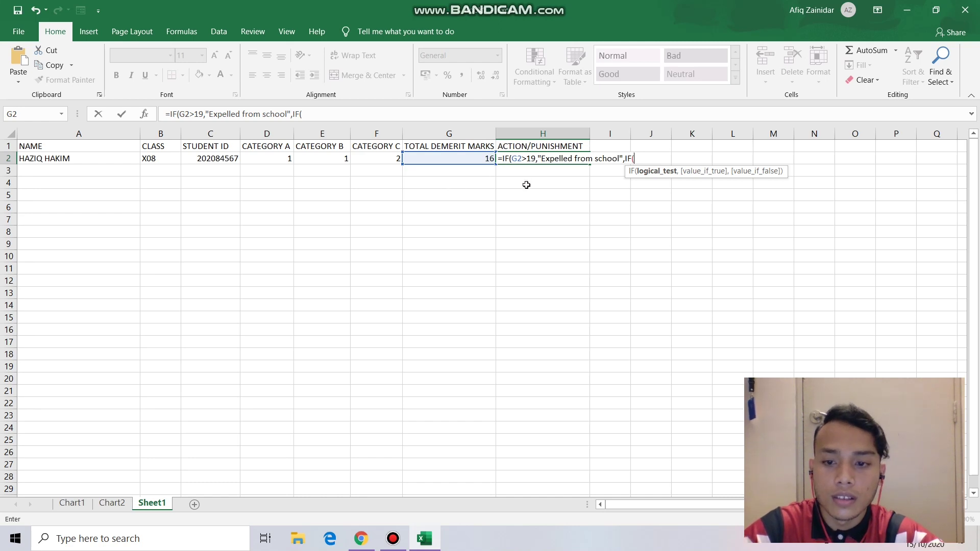
left_click(467, 162)
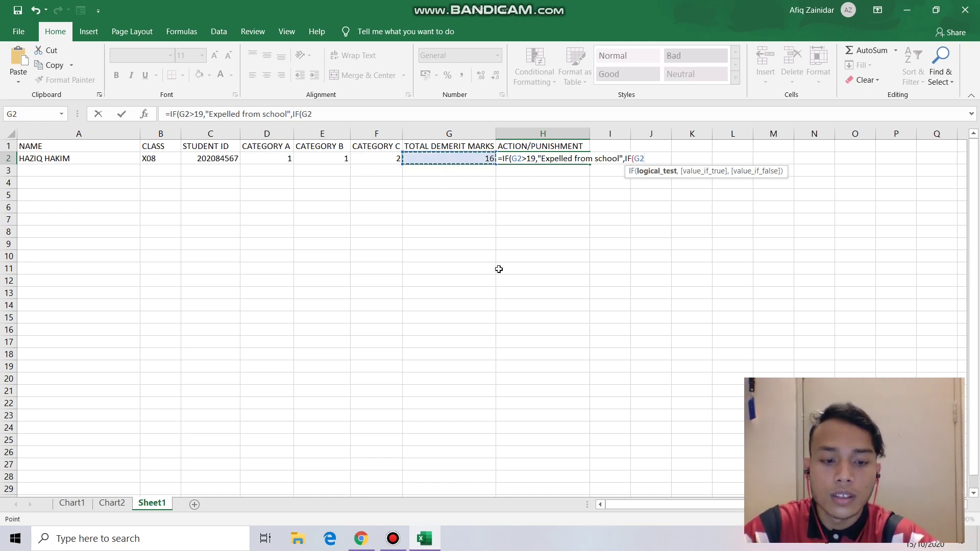
type(">")
left_click(361, 539)
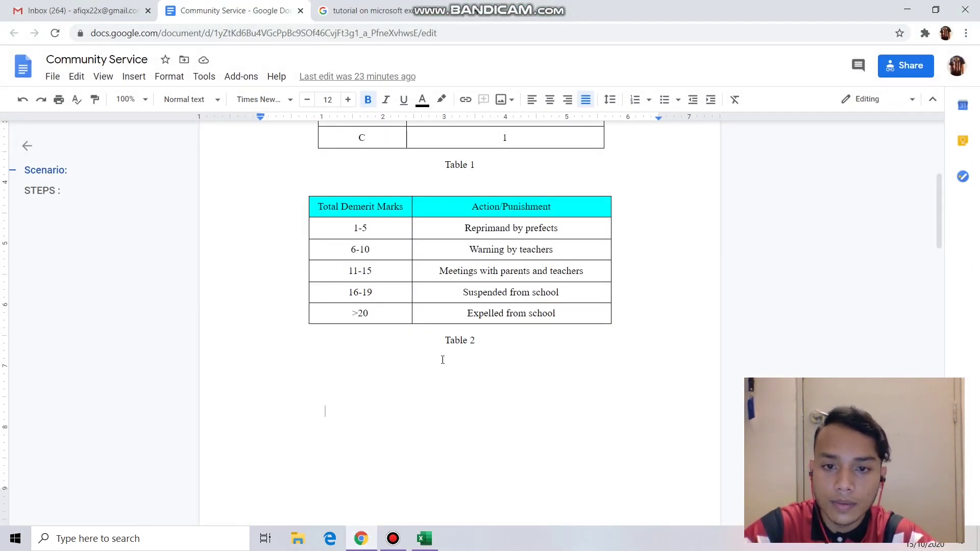
left_click(361, 536)
type("1")
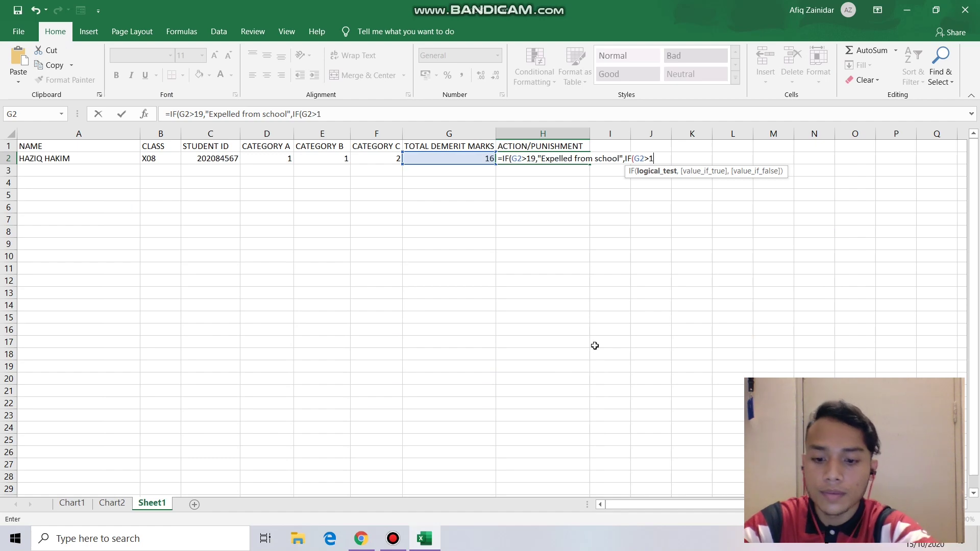
type("5,")
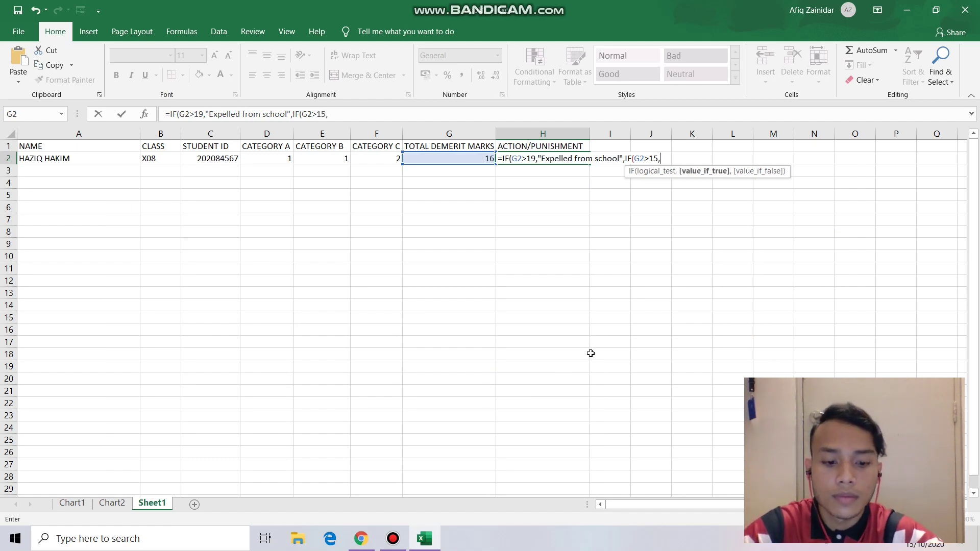
type("\"")
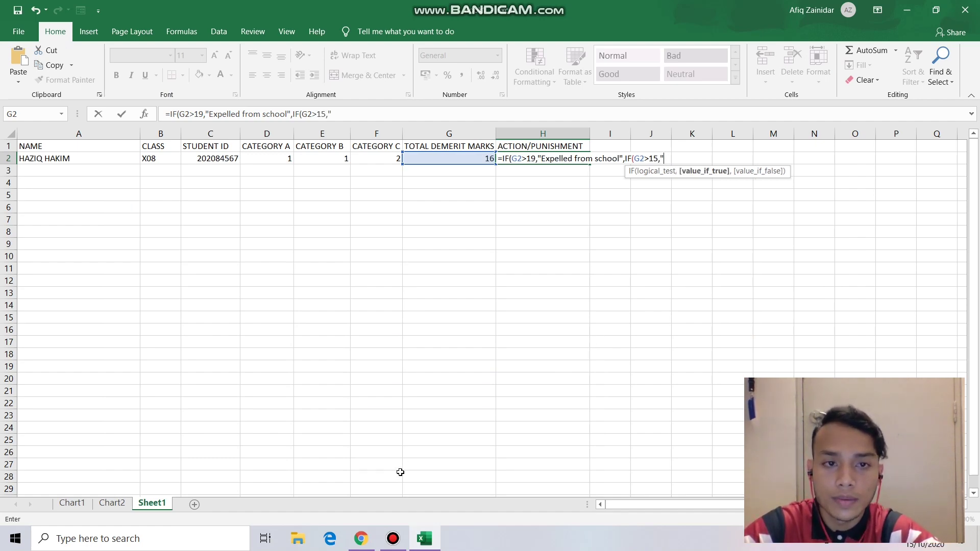
- Copy 'Suspended from school' from the Docs table and paste it as that IF's result
key("alt+Tab")
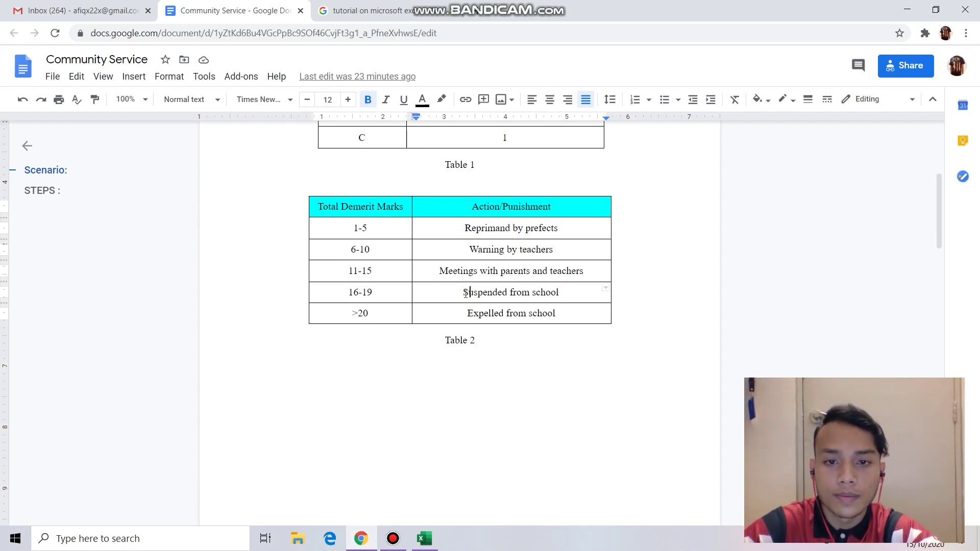
left_click_drag(464, 292, 562, 293)
key("ctrl+c")
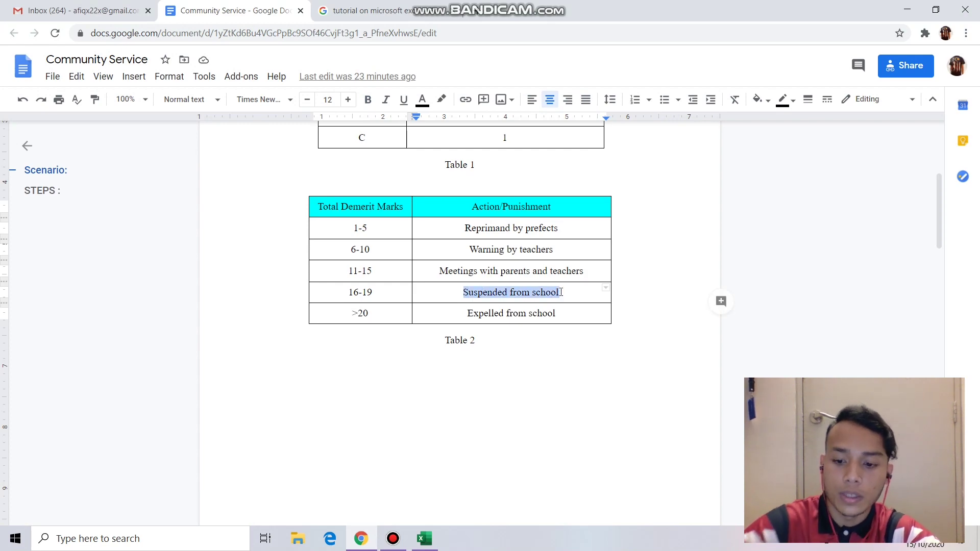
left_click(424, 538)
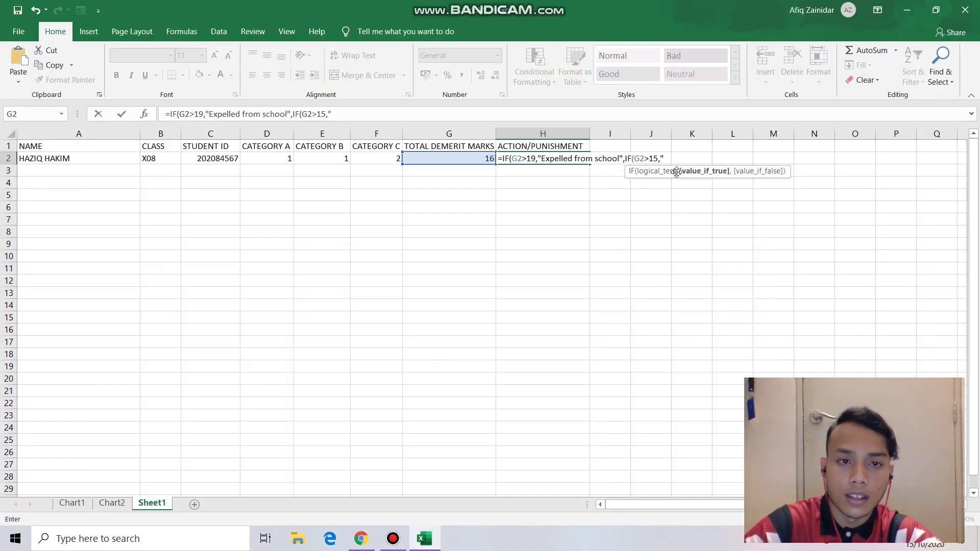
key("ctrl+v")
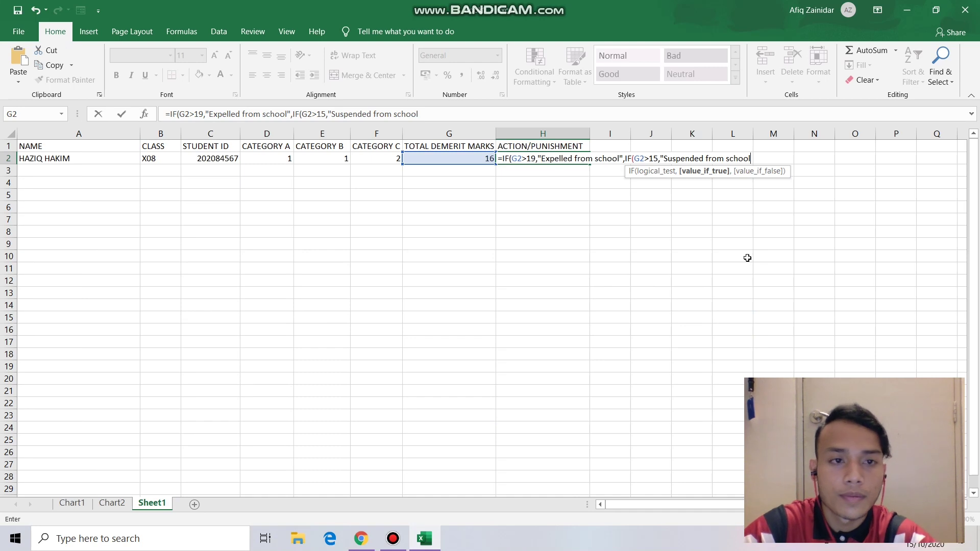
- Begin a third IF(G2> test in H2's formula
type("\"")
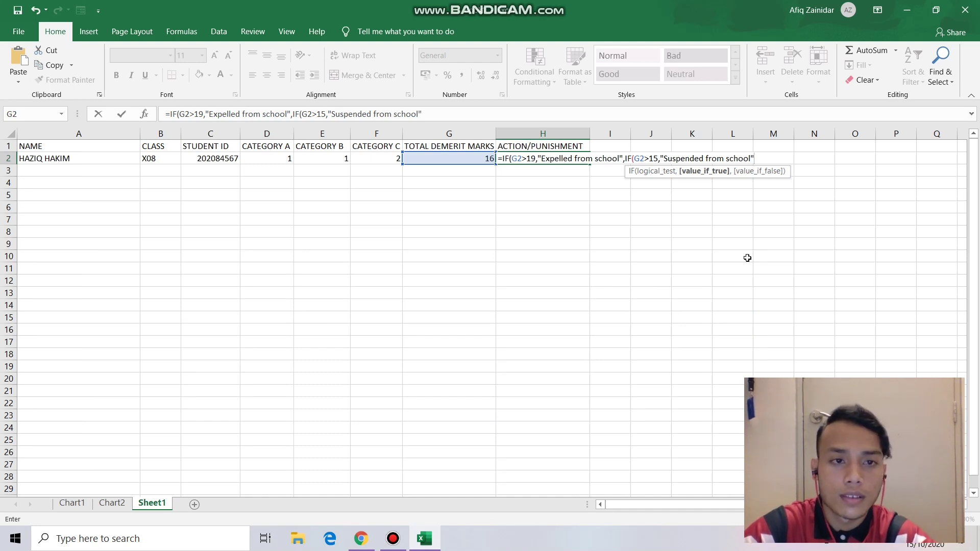
type(",")
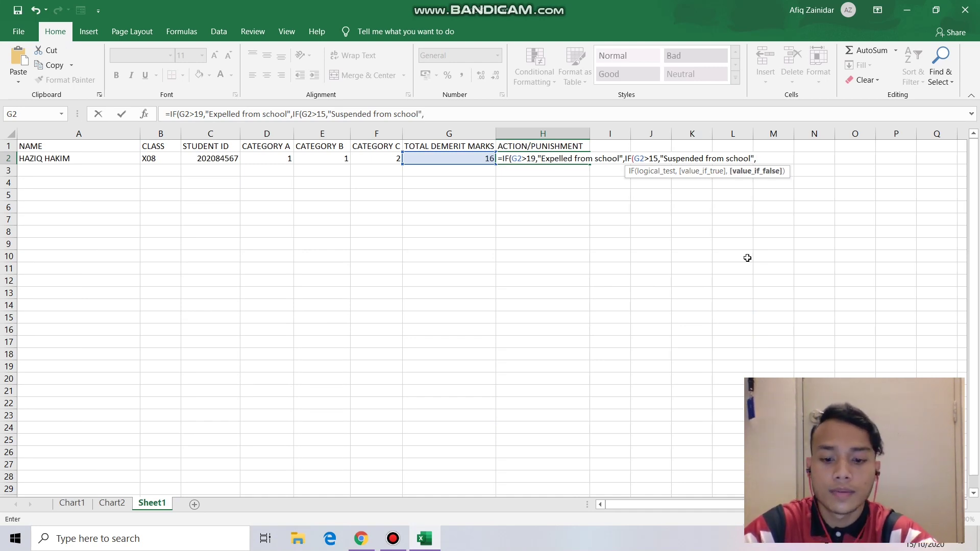
type("IF(")
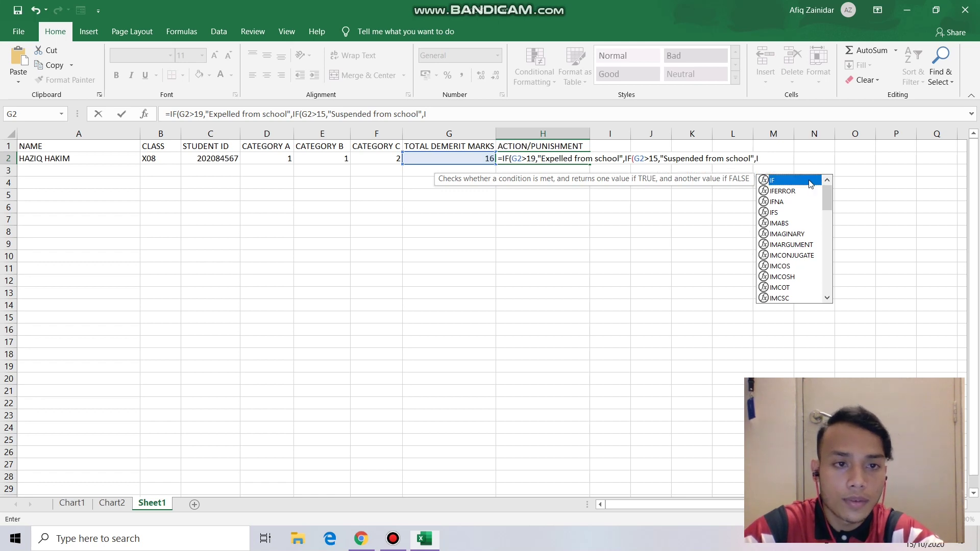
left_click(475, 159)
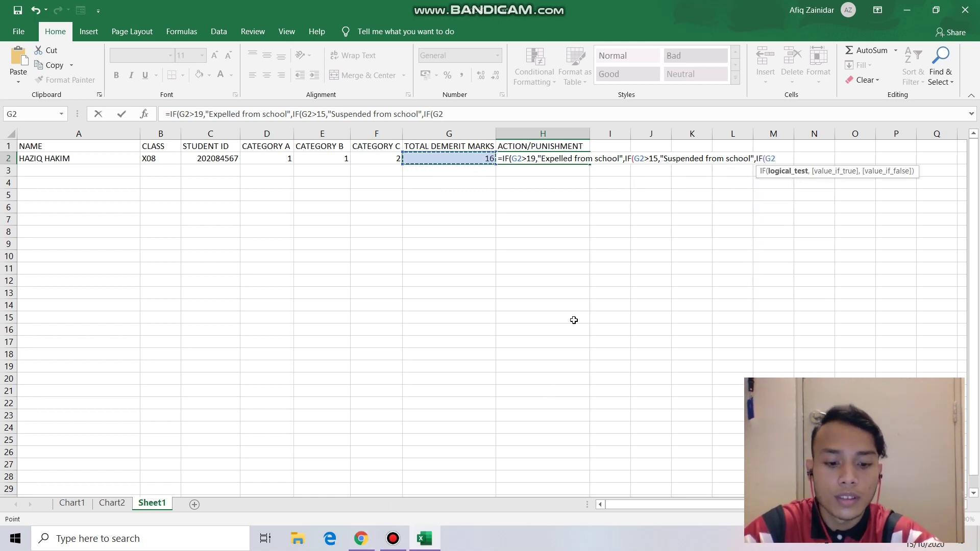
type(">")
left_click(361, 538)
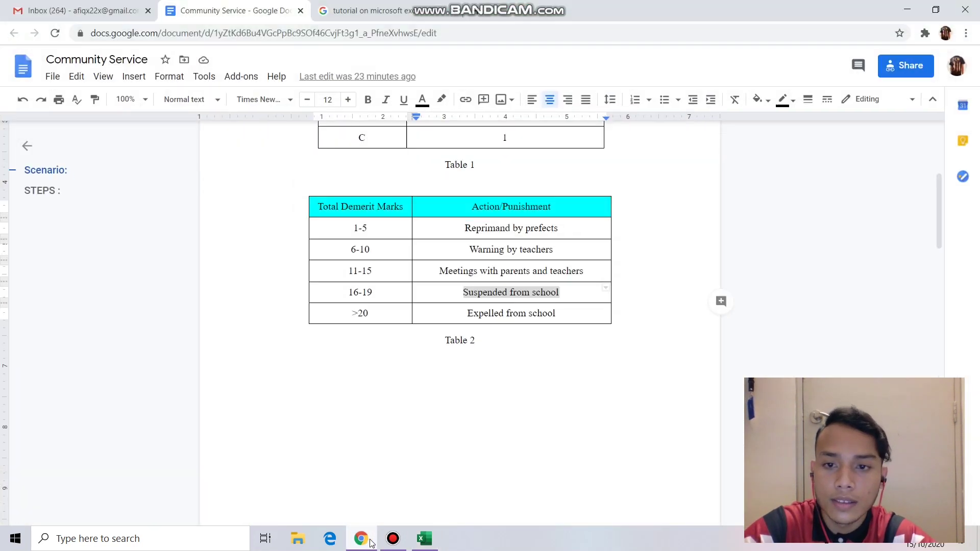
- Add G2>10 returning 'Meetings with parents and teachers', copied from Docs, and try entering the formula
left_click(370, 250)
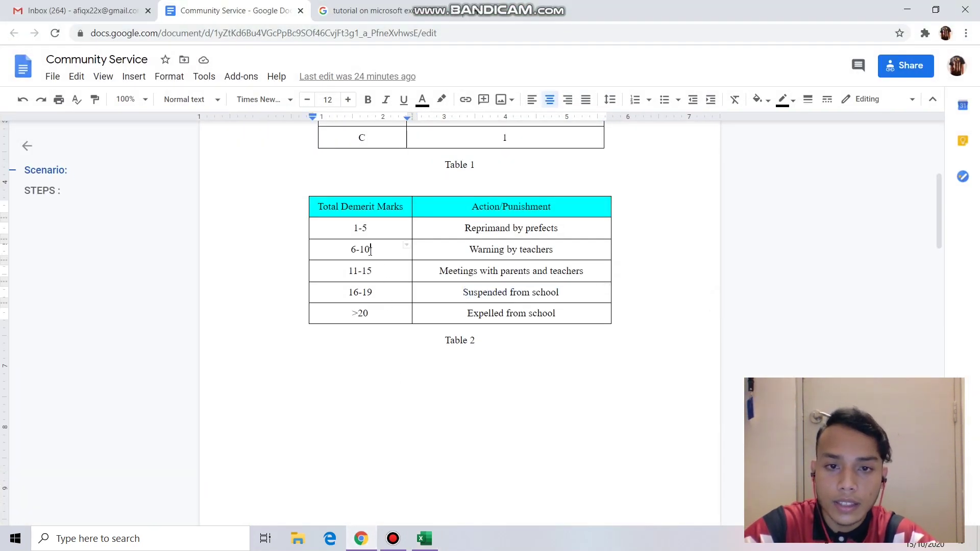
left_click(425, 539)
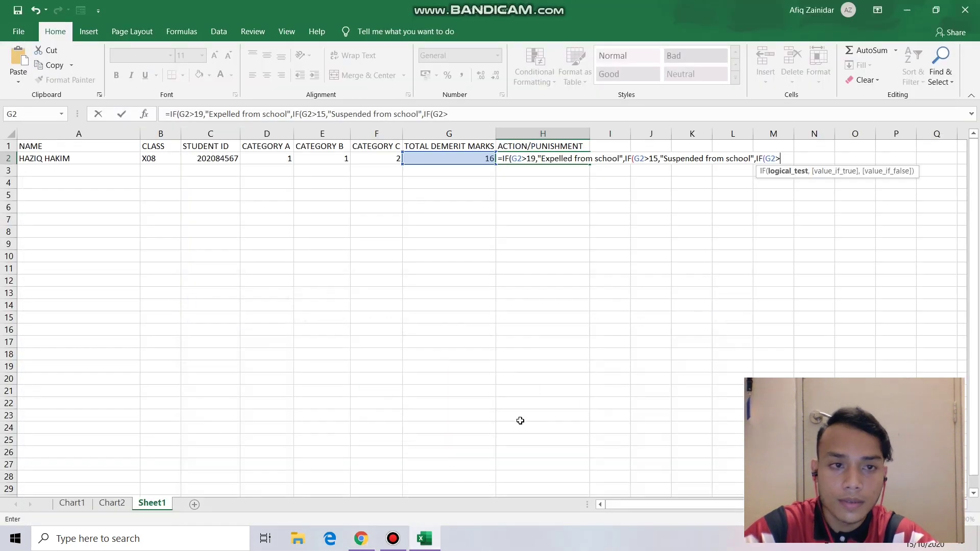
type("10,")
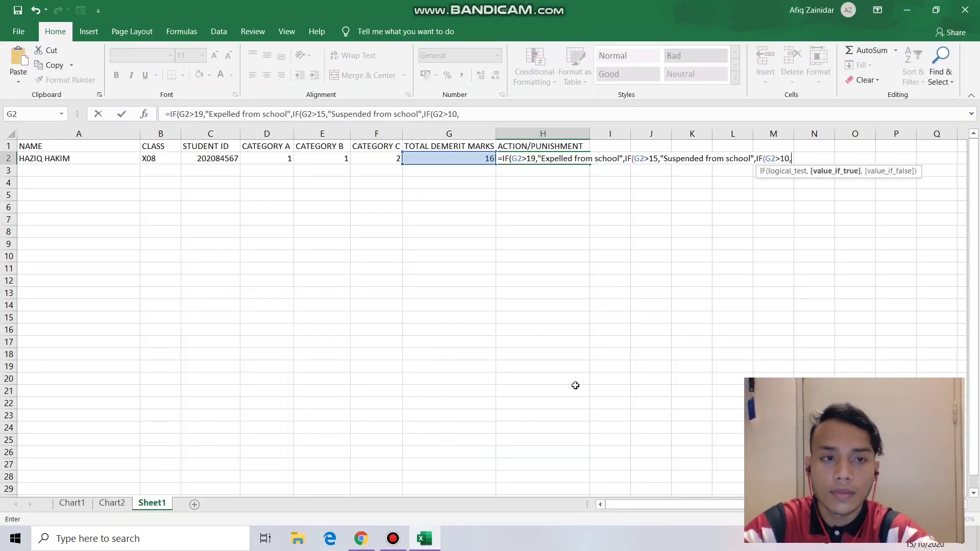
left_click(372, 544)
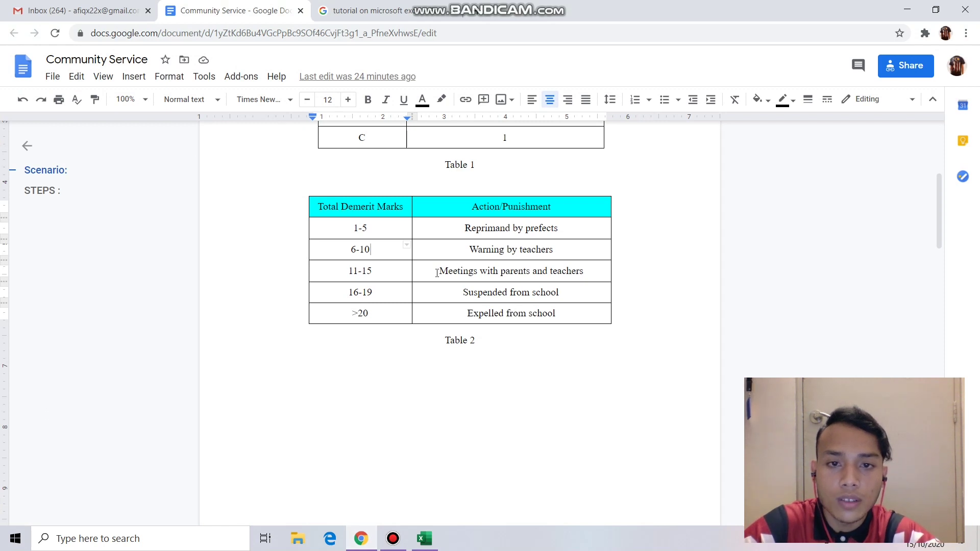
left_click_drag(438, 271, 584, 273)
key("ctrl+c")
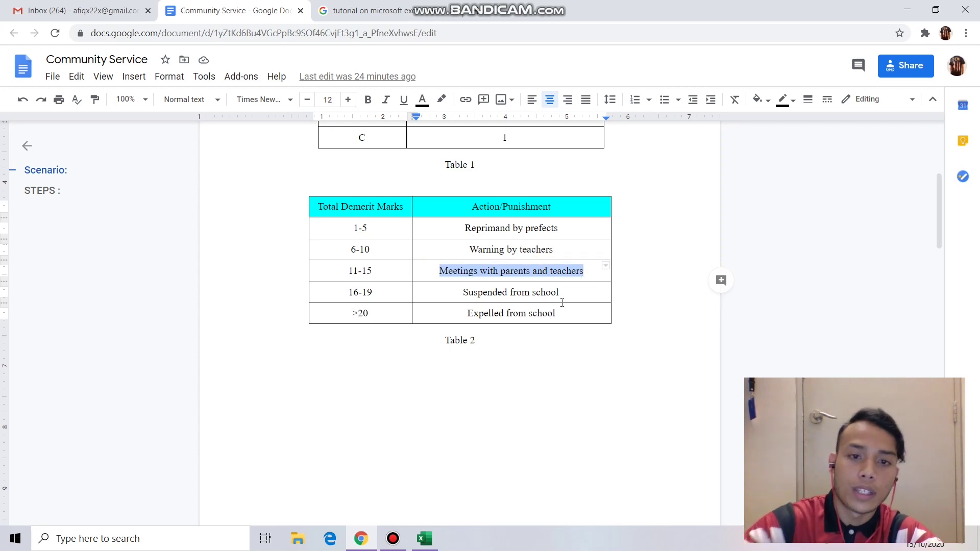
key("alt+Tab")
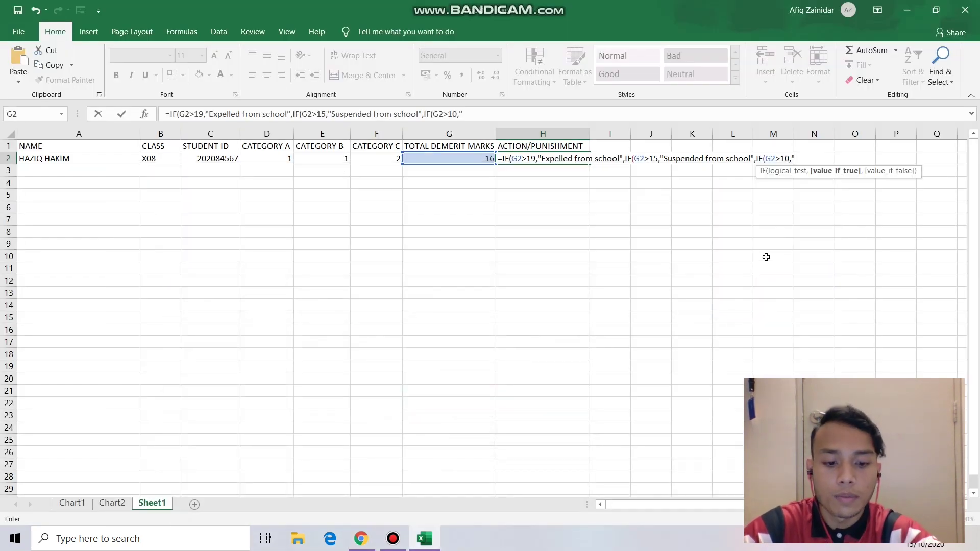
key("ctrl+v")
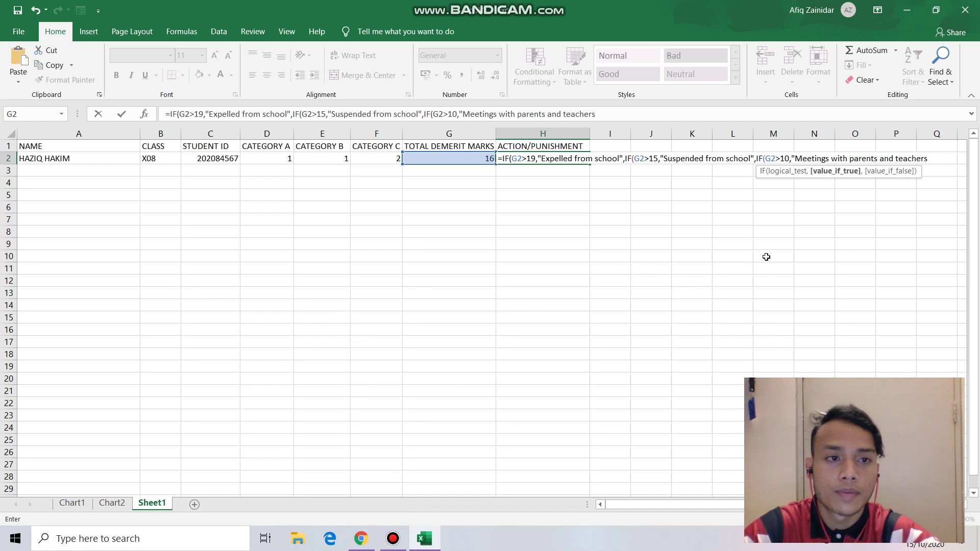
type("\"")
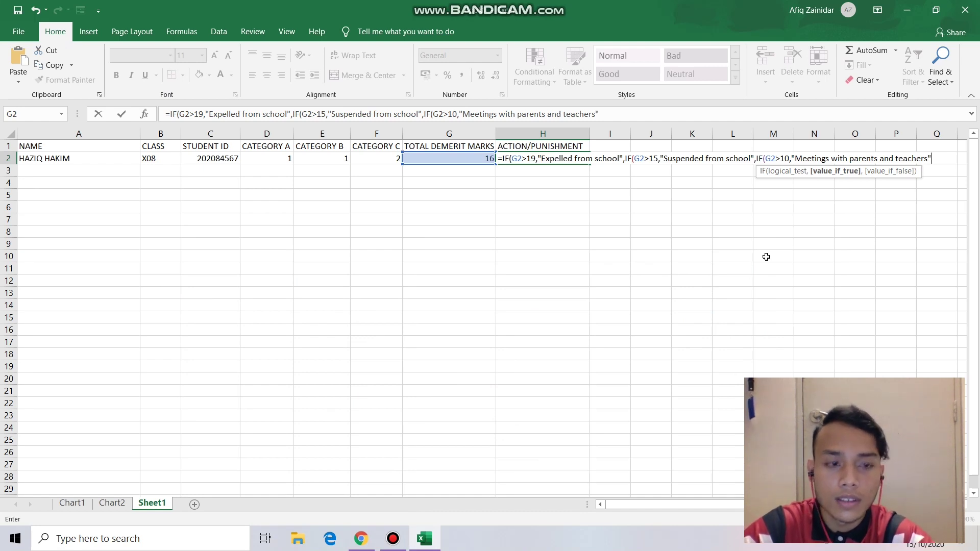
type(",")
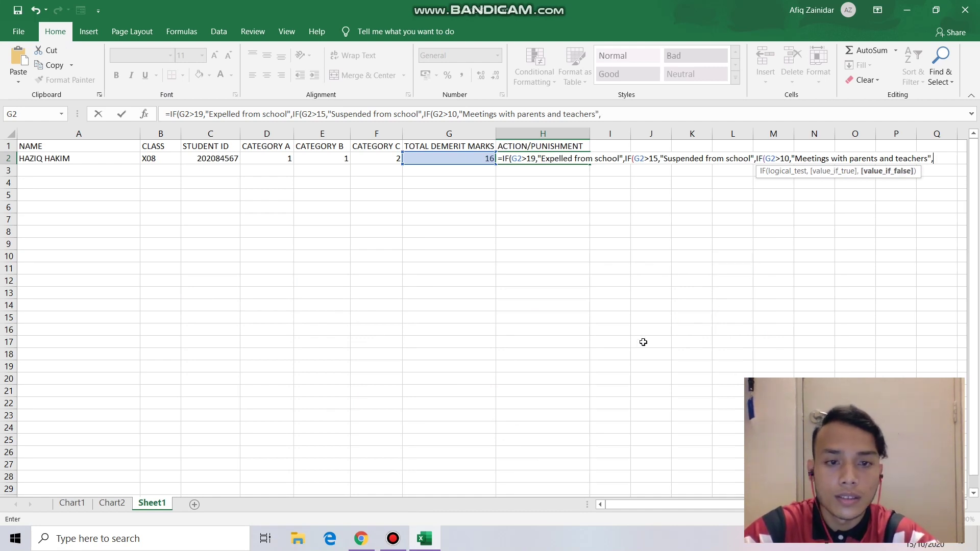
key("Return")
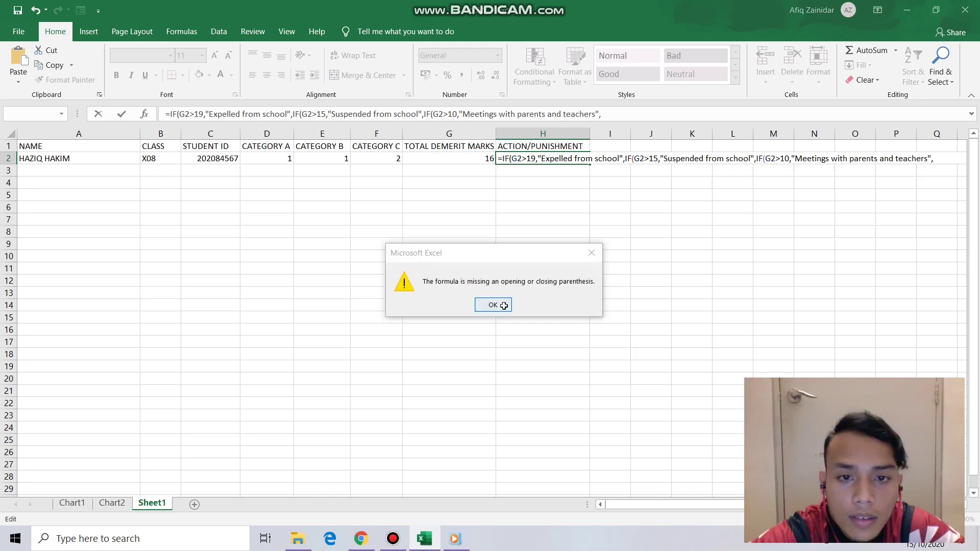
- Dismiss the missing-parenthesis warning and append a fourth IF(G2> to H2's formula
left_click(498, 305)
left_click(939, 158)
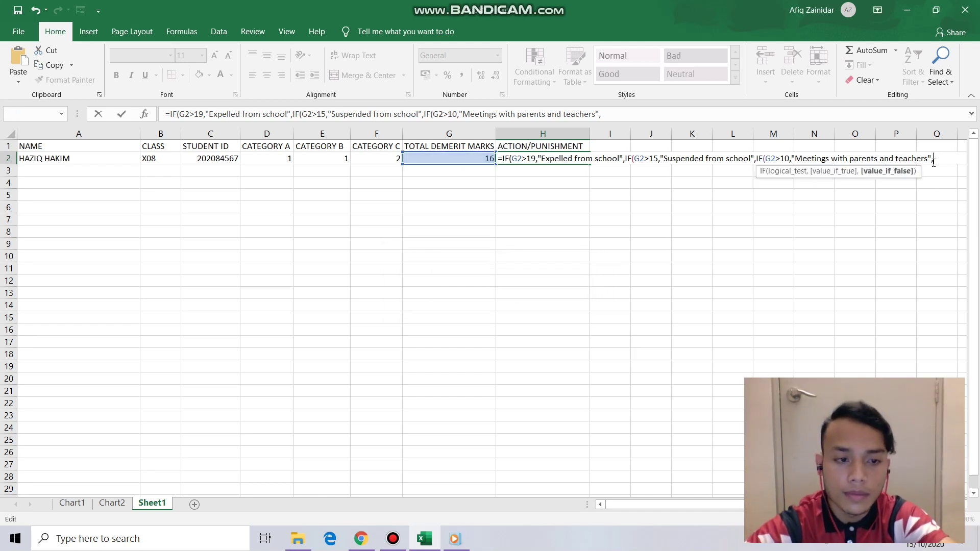
type("IF(")
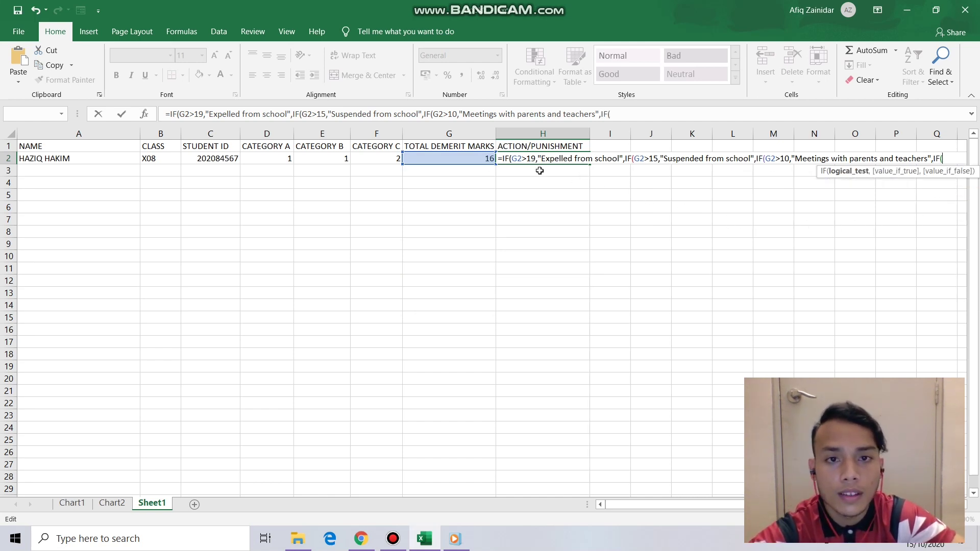
left_click(463, 159)
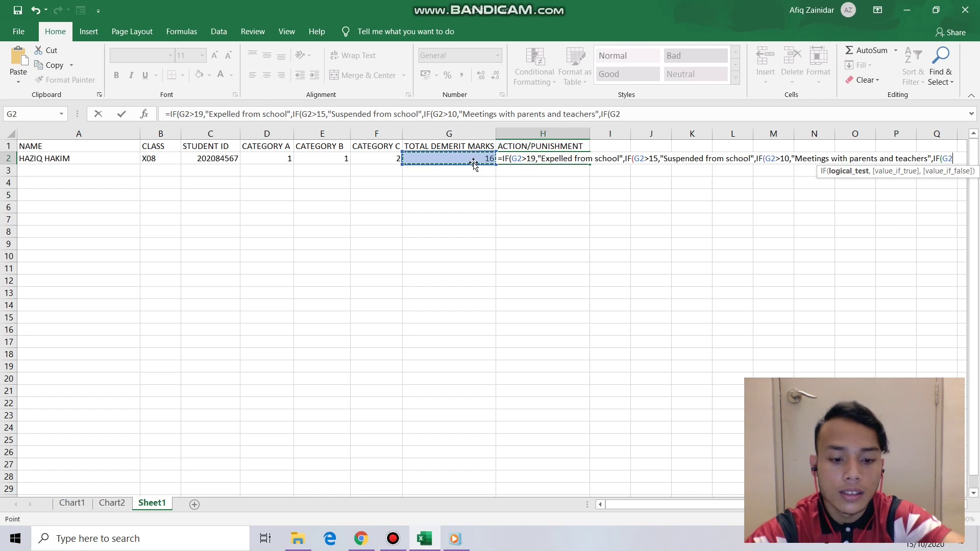
type(">")
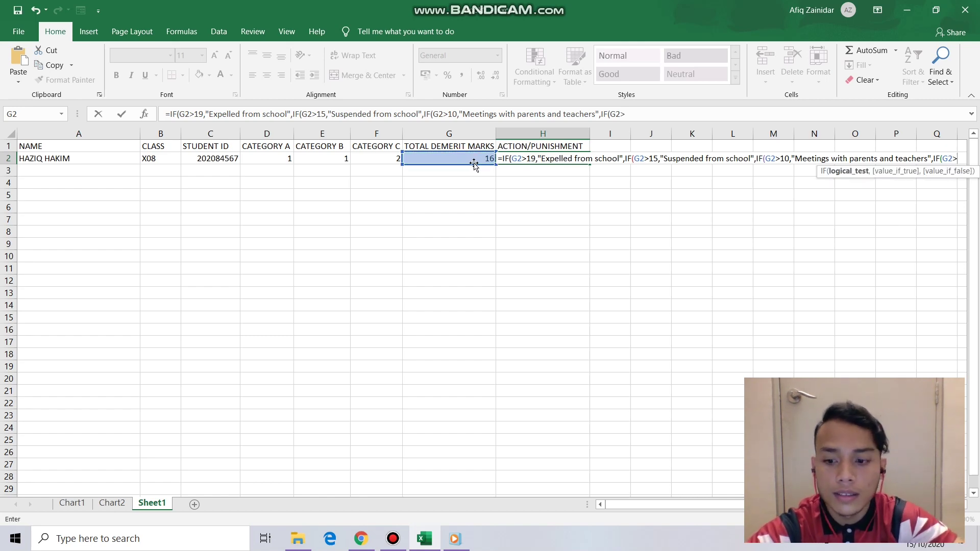
left_click(361, 538)
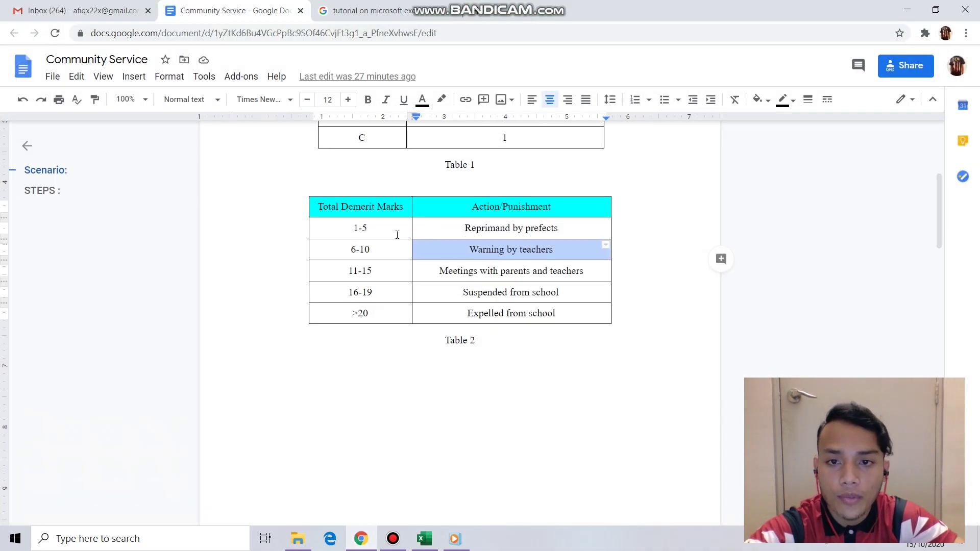
- Finish the fourth IF as G2>5 returning 'Warning by teachers', removing a stray line break
left_click(371, 229)
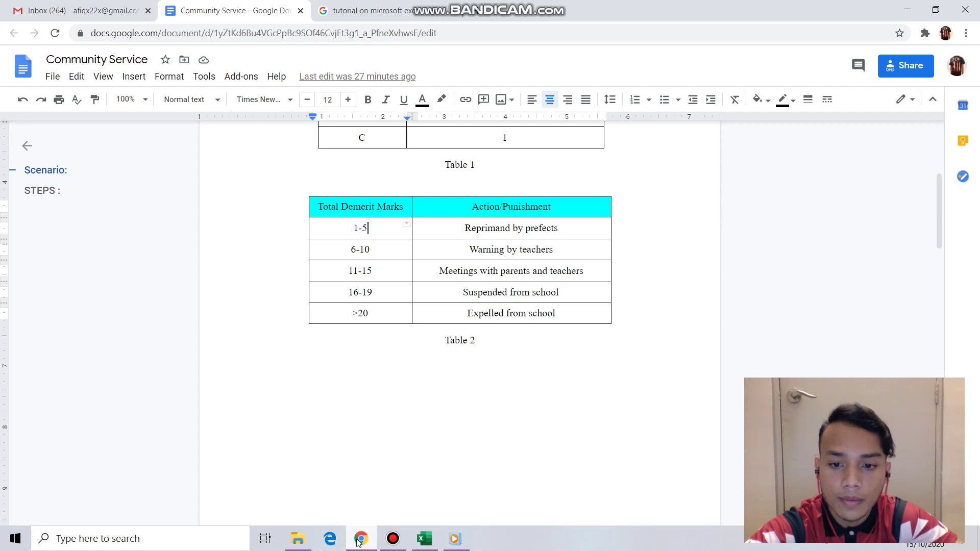
left_click(361, 538)
type("5,")
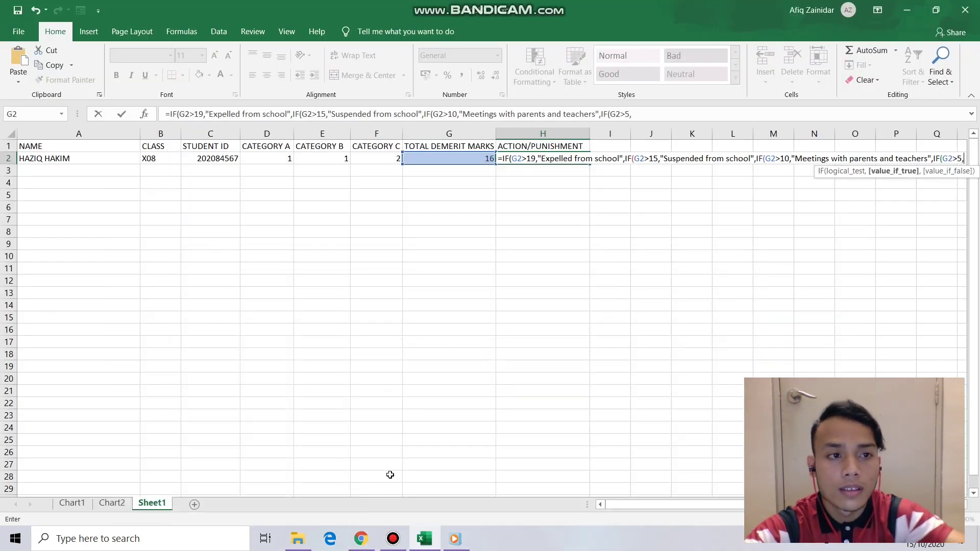
type("\"")
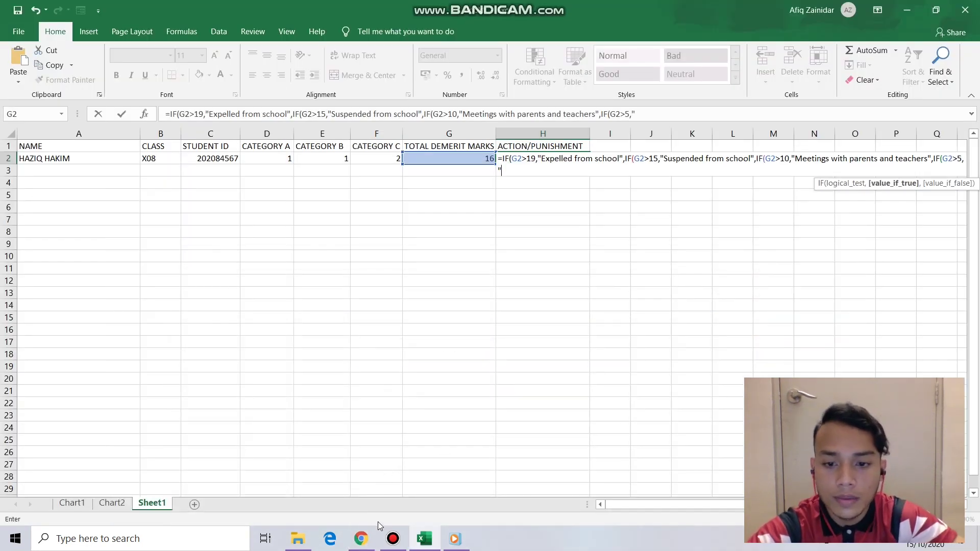
left_click(369, 541)
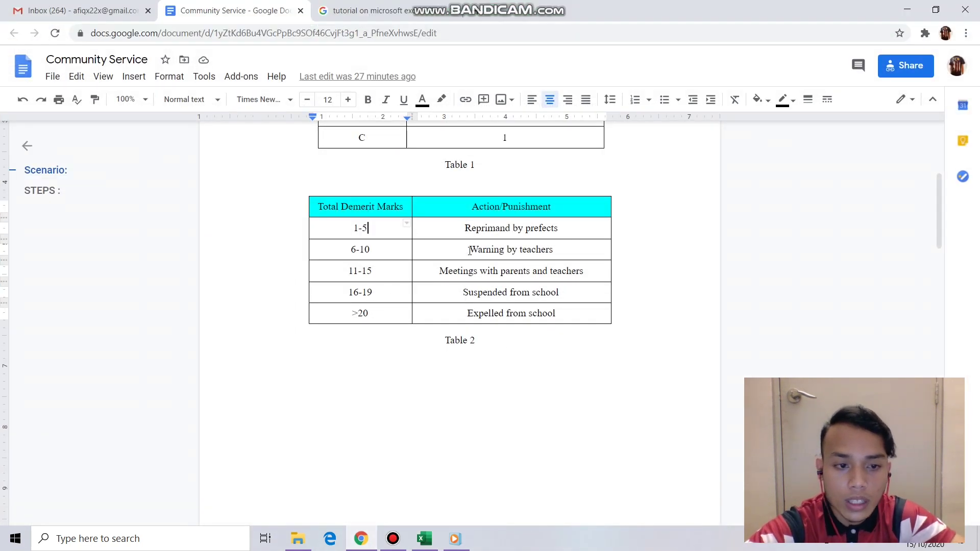
left_click_drag(470, 250, 557, 246)
key("ctrl+c")
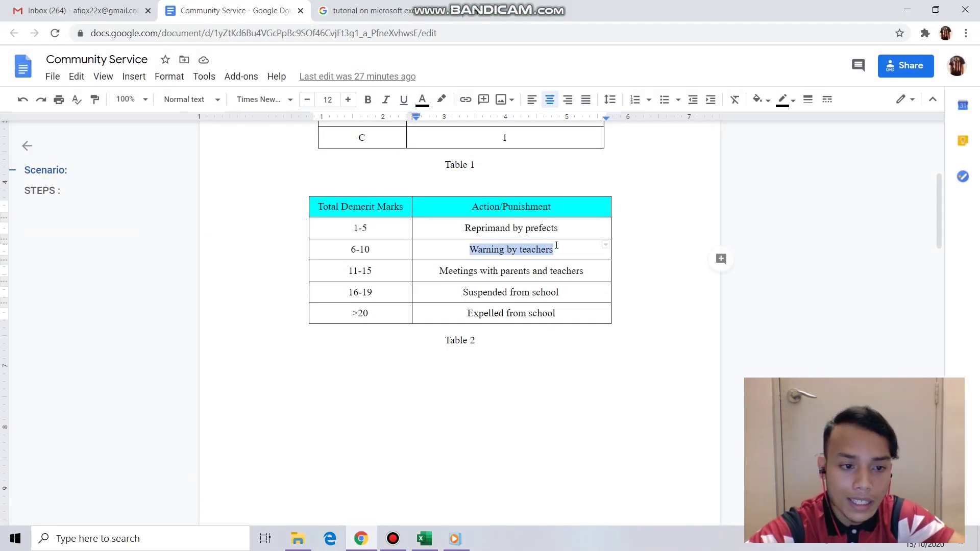
left_click(424, 539)
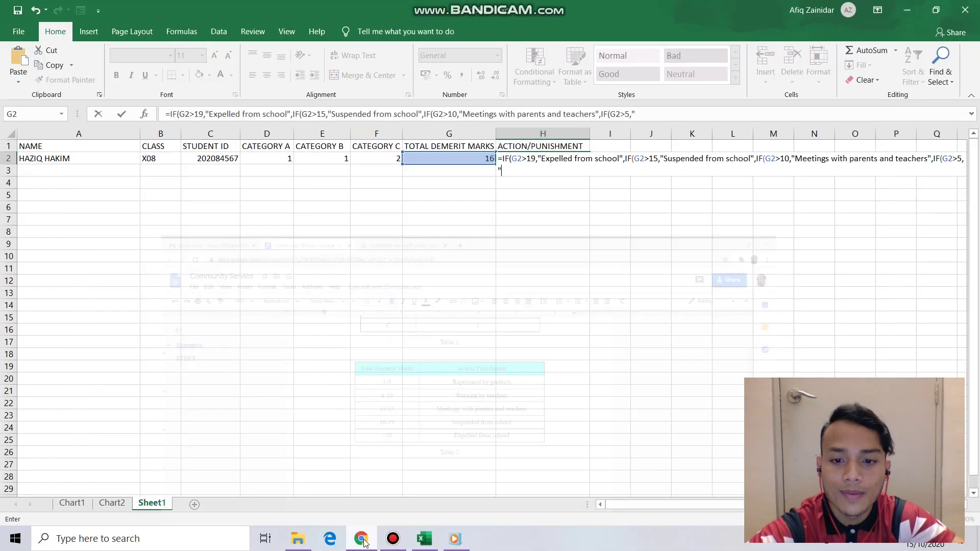
left_click(513, 172)
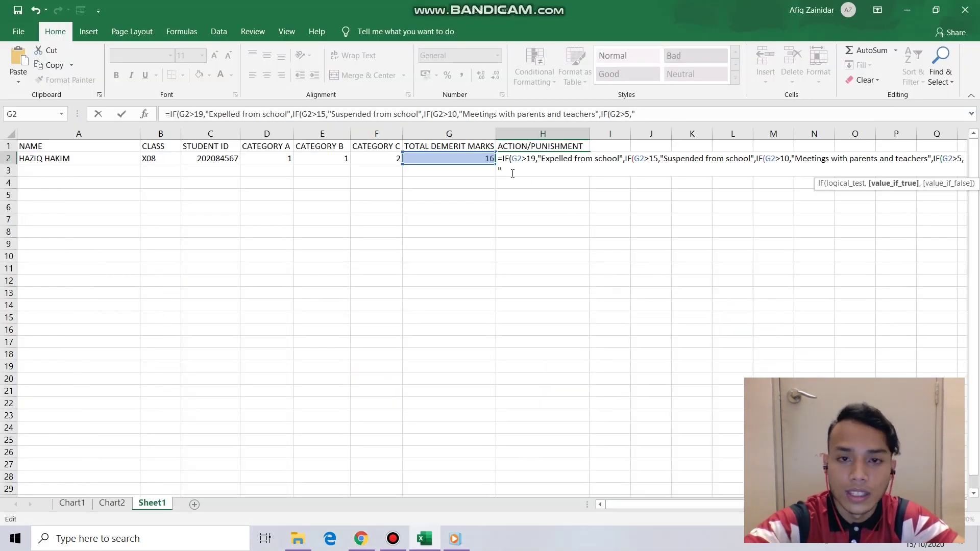
key("ctrl+v")
left_click(503, 184)
key("BackSpace")
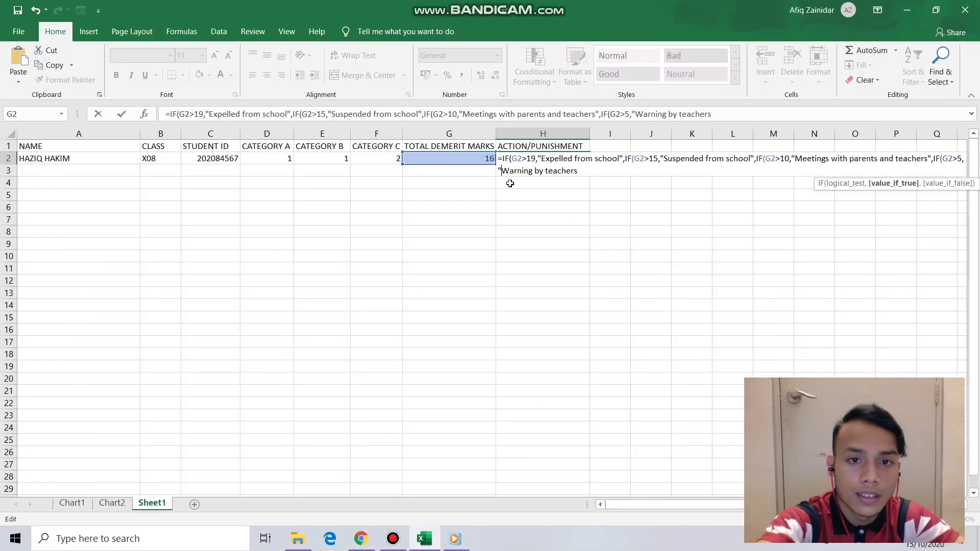
left_click(586, 174)
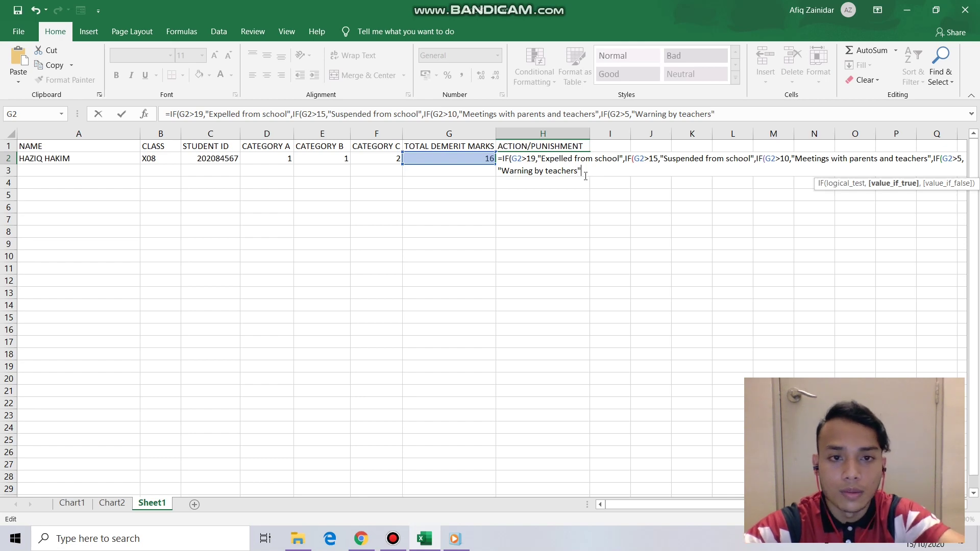
type(",")
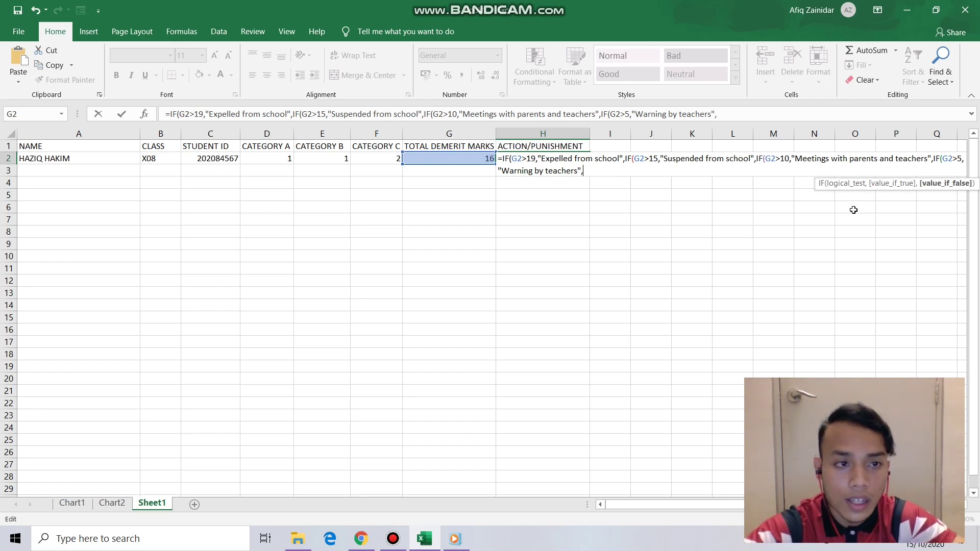
- Paste 'Reprimand by prefects' as the final result, enter the formula and accept Excel's correction
left_click(361, 539)
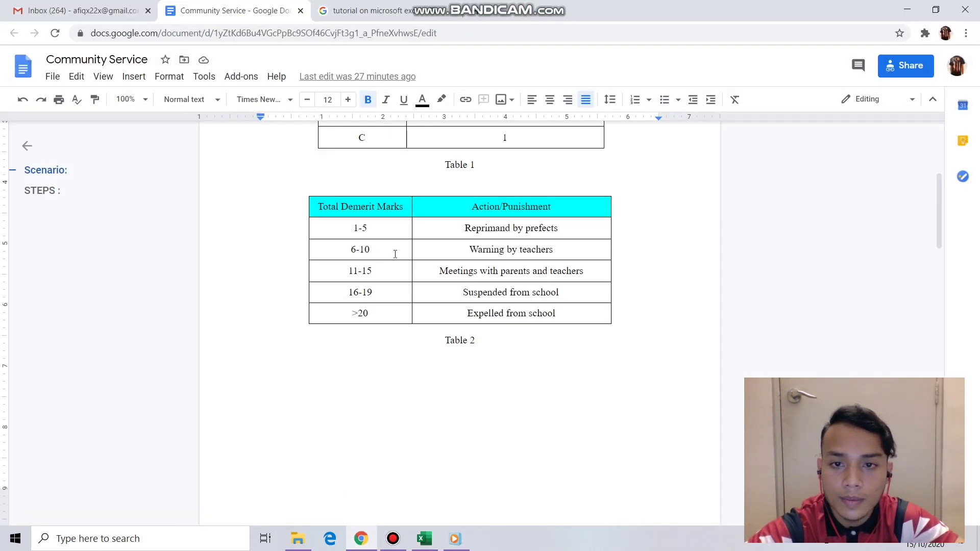
left_click(463, 230)
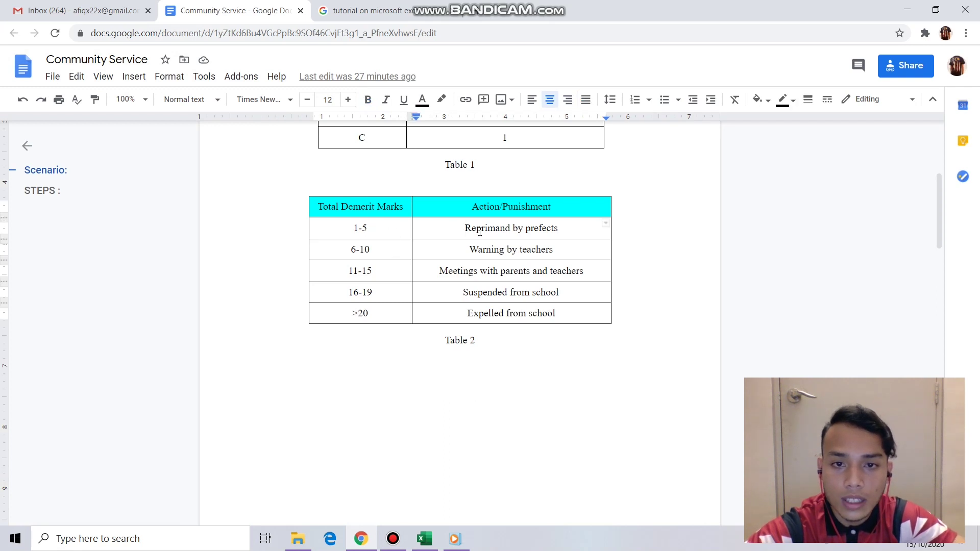
left_click_drag(465, 228, 559, 229)
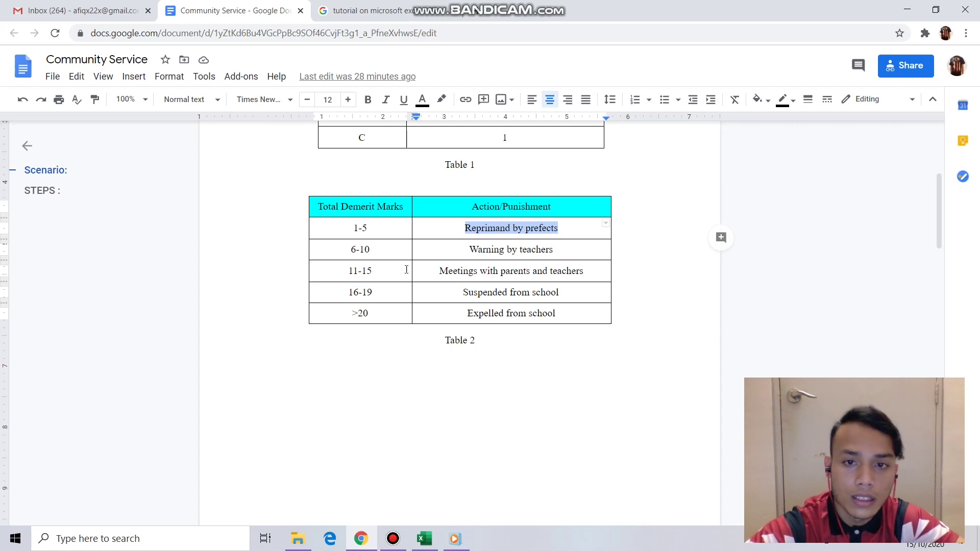
left_click(351, 252)
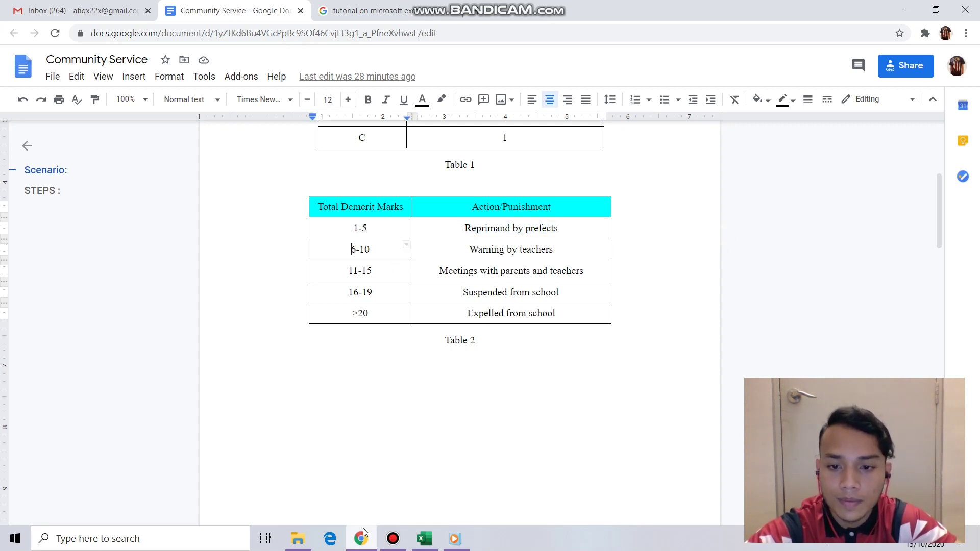
left_click(363, 530)
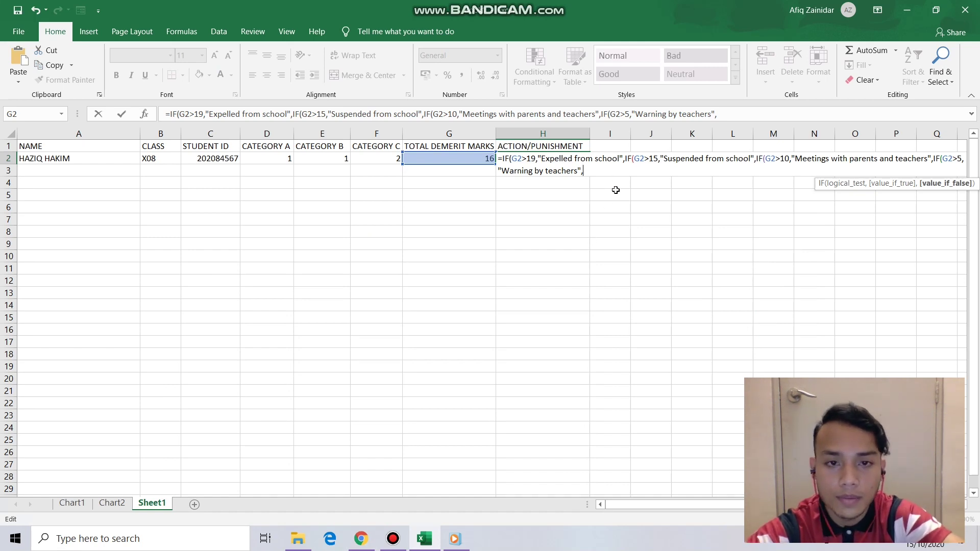
key("alt+Tab")
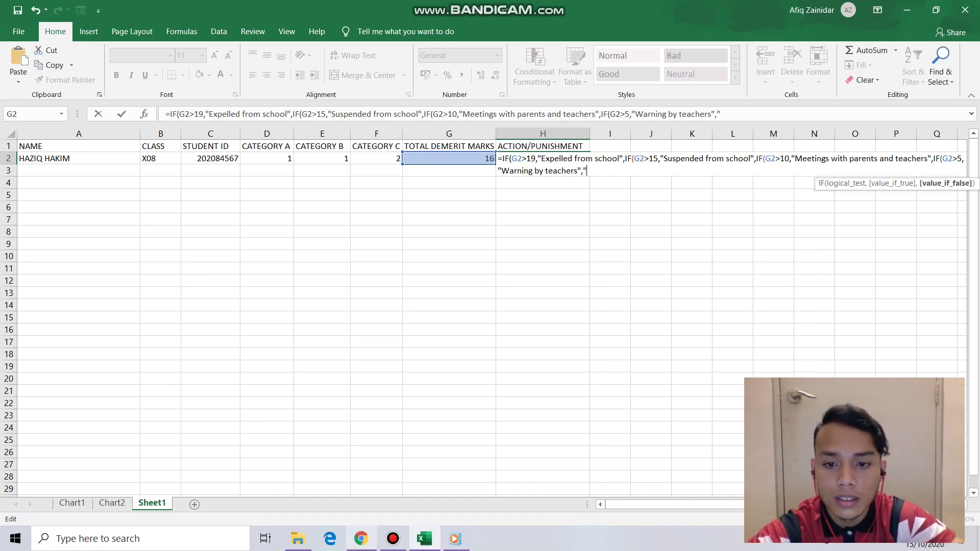
left_click(467, 228)
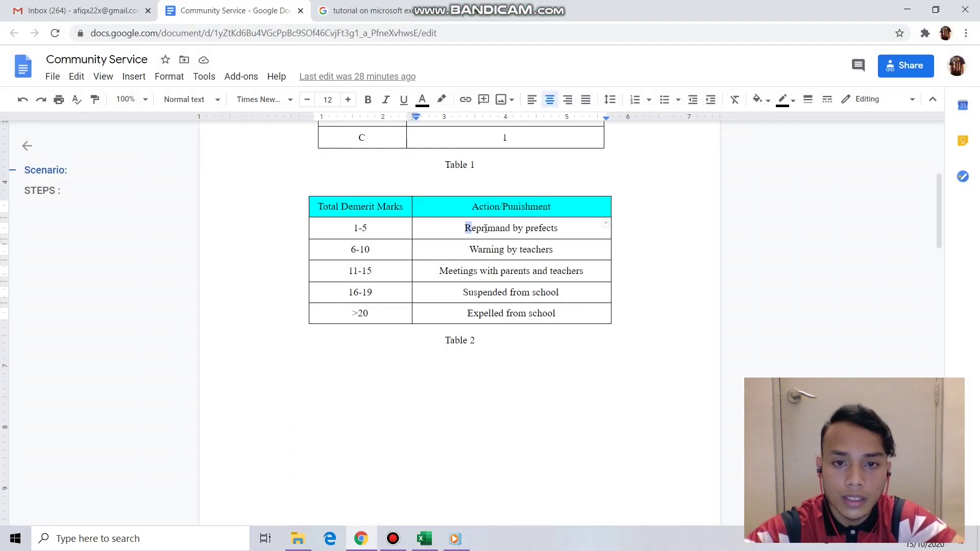
mouse_move(466, 228)
left_mouse_down()
mouse_move(558, 228)
mouse_move(465, 228)
left_mouse_up()
key("ctrl+c")
left_click(556, 228)
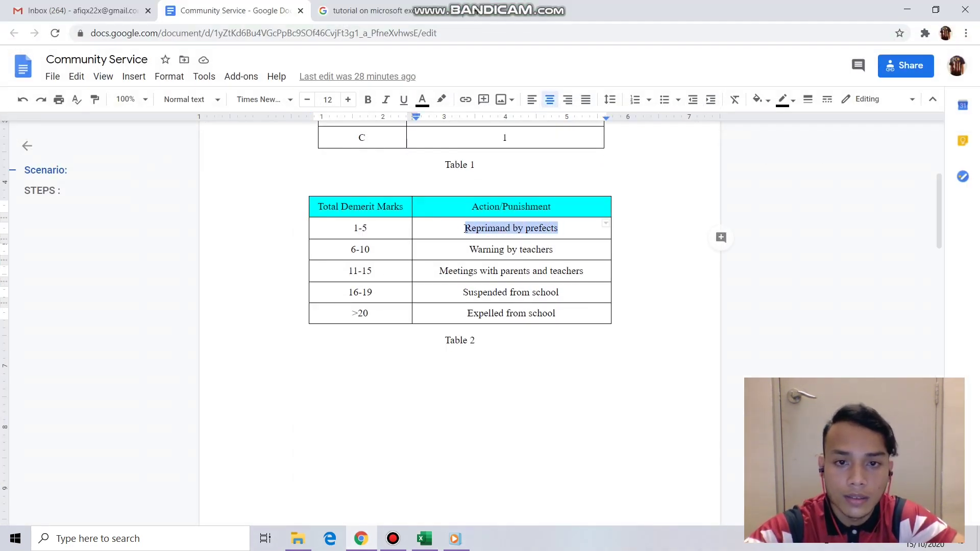
key("alt+Tab")
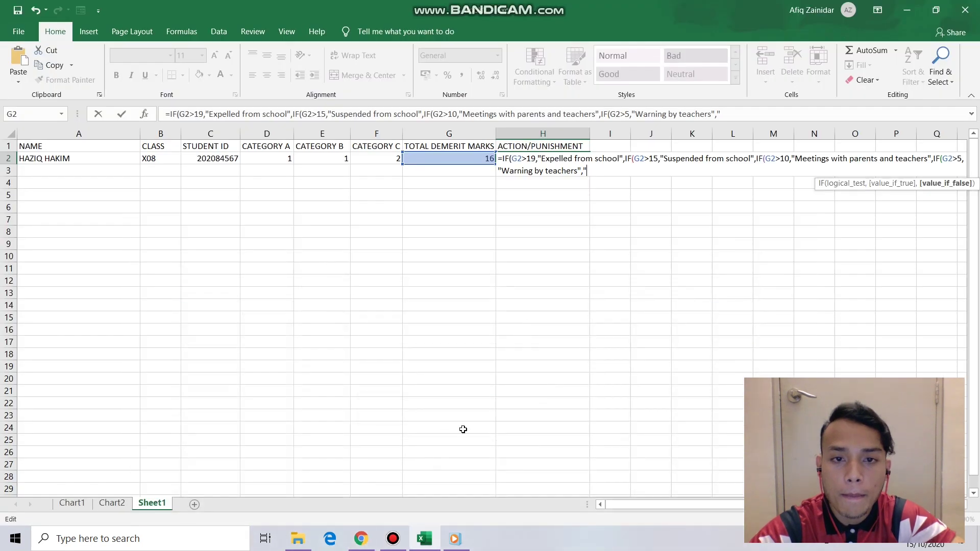
key("ctrl+v")
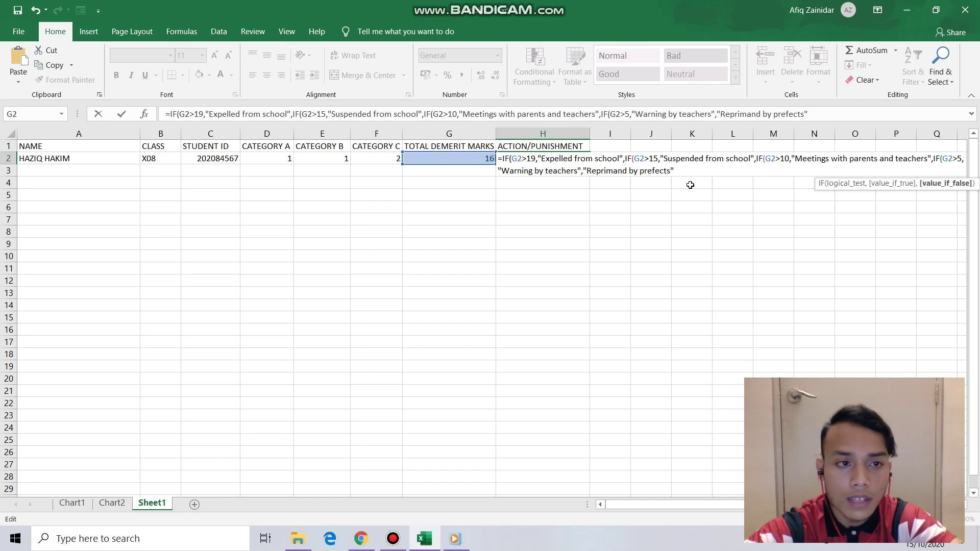
key("Return")
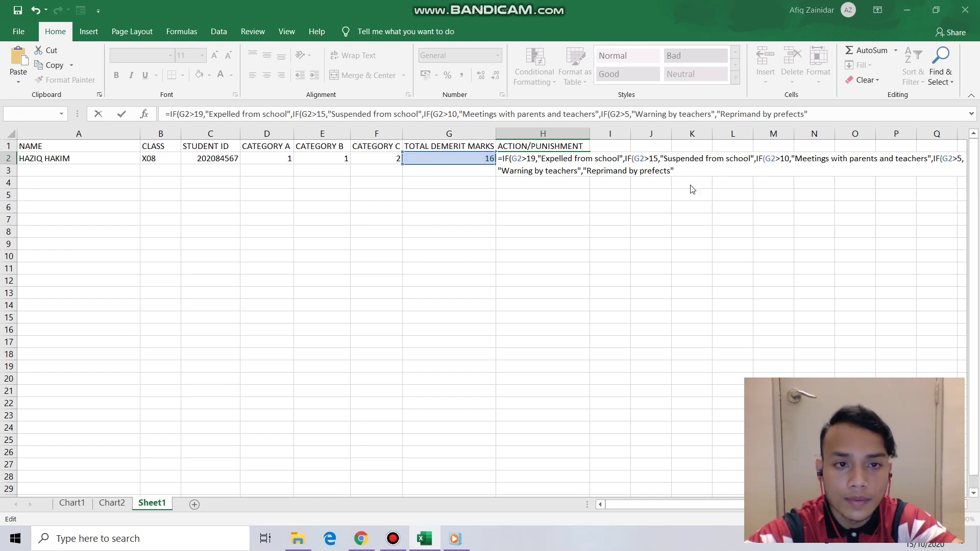
left_click(483, 322)
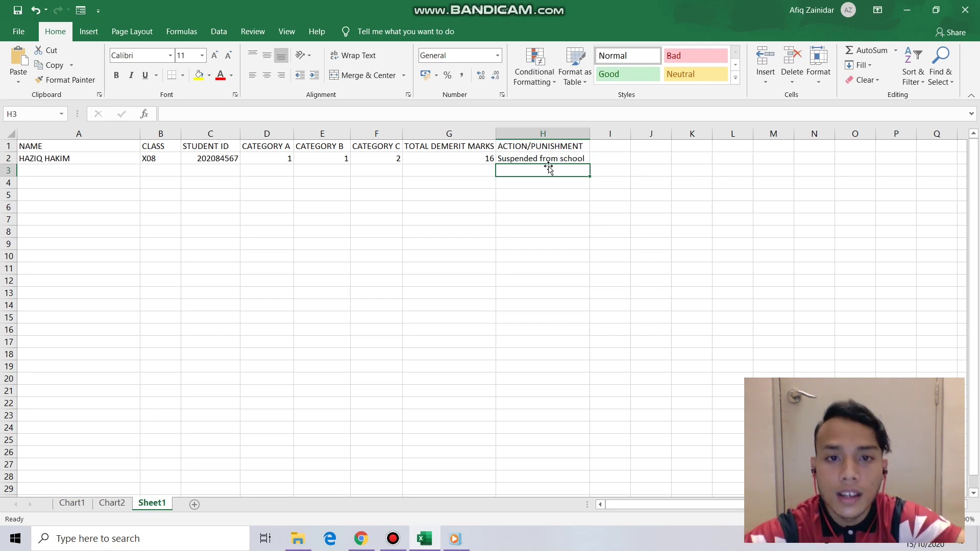
left_click(465, 161)
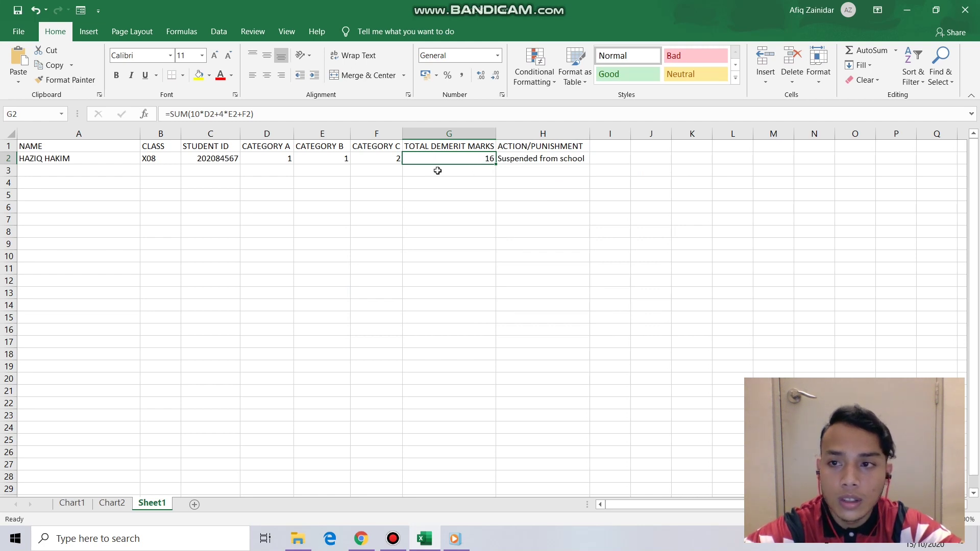
left_click(122, 157)
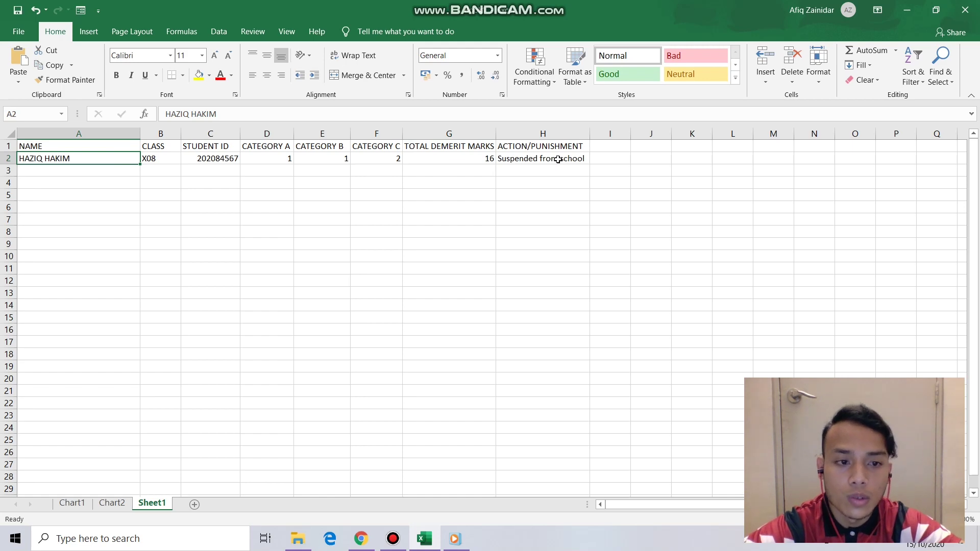
left_click(558, 159)
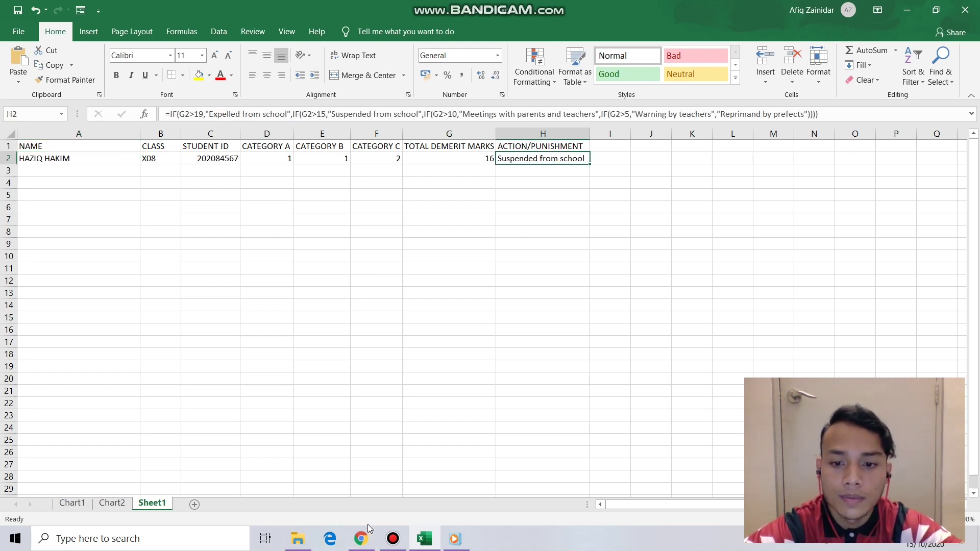
left_click(363, 539)
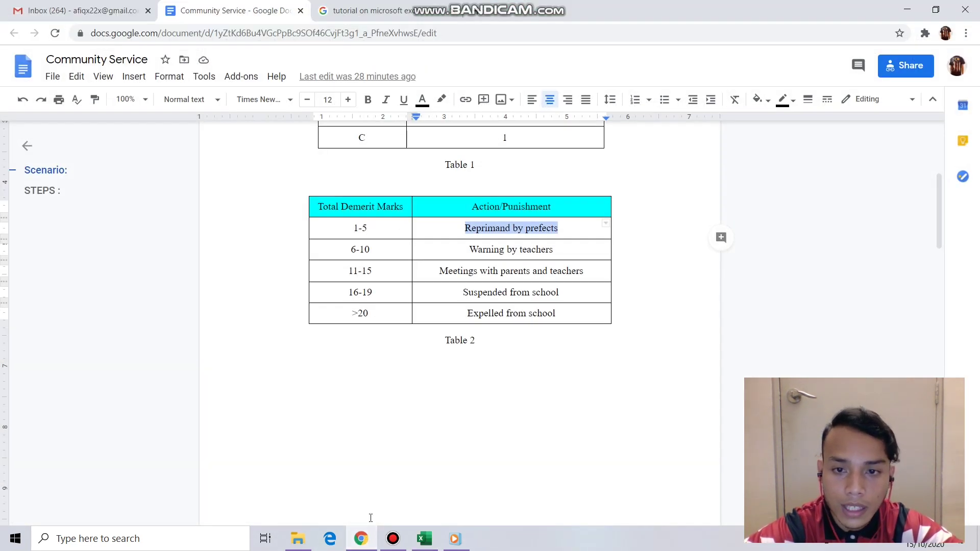
left_click(374, 294)
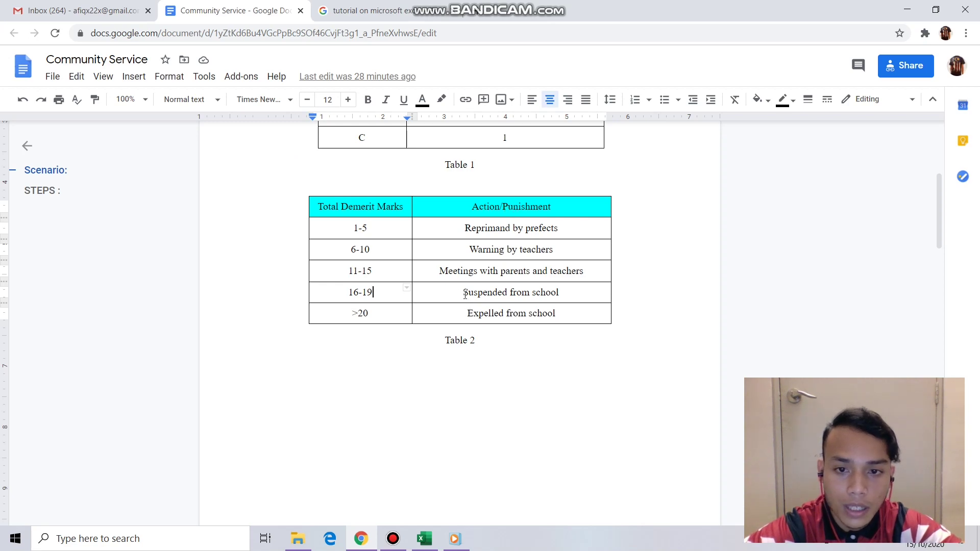
left_click_drag(465, 294, 559, 293)
left_click(371, 542)
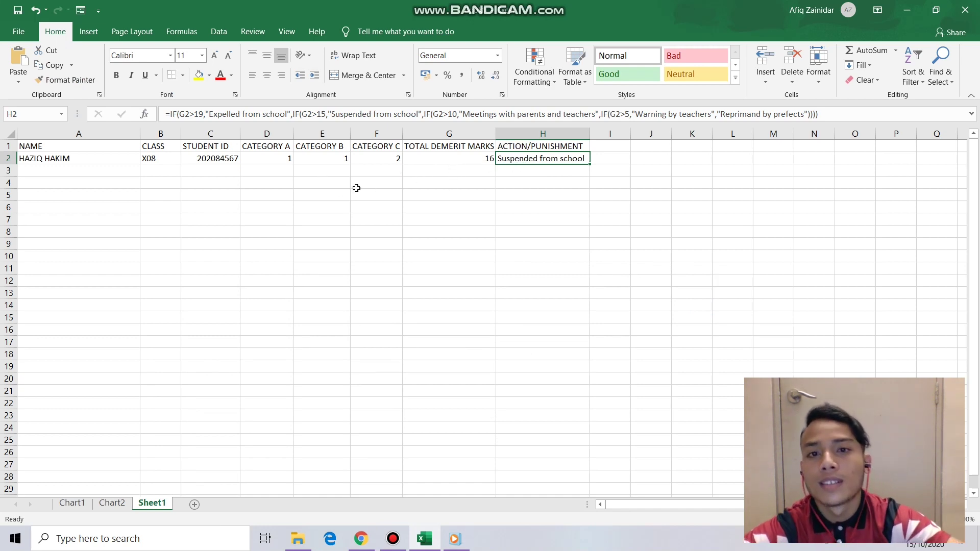
left_click(457, 162)
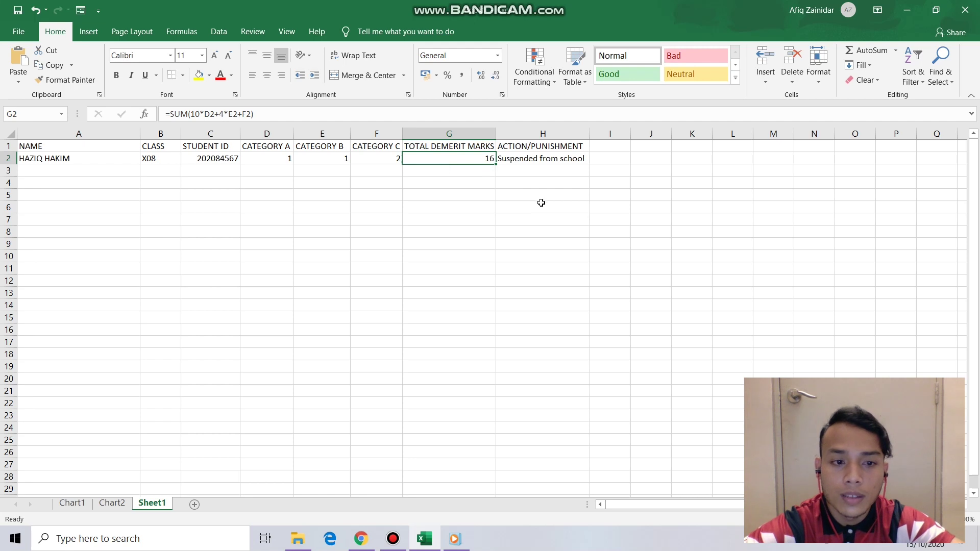
left_click(306, 171)
left_click(449, 159)
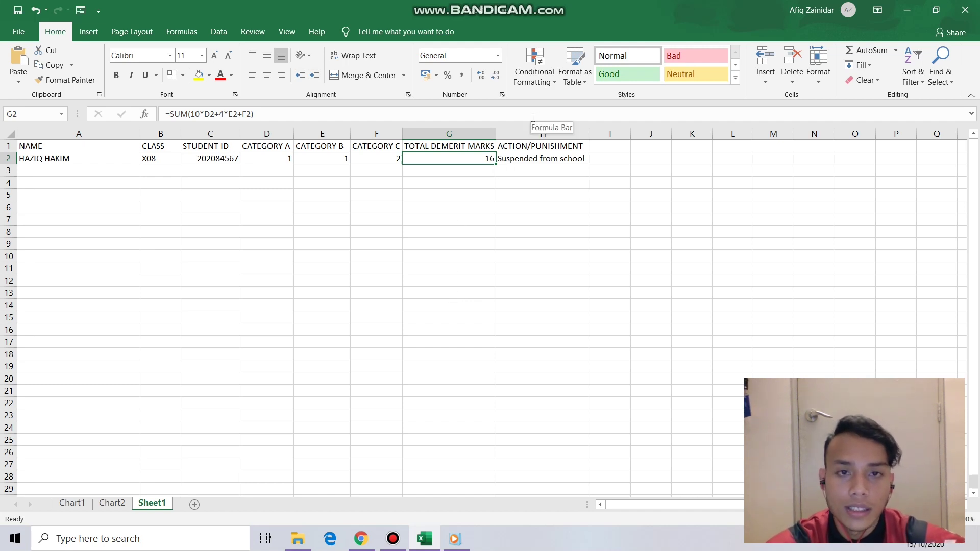
- Create a new conditional formatting rule using the 3-Color Scale style
left_click(535, 77)
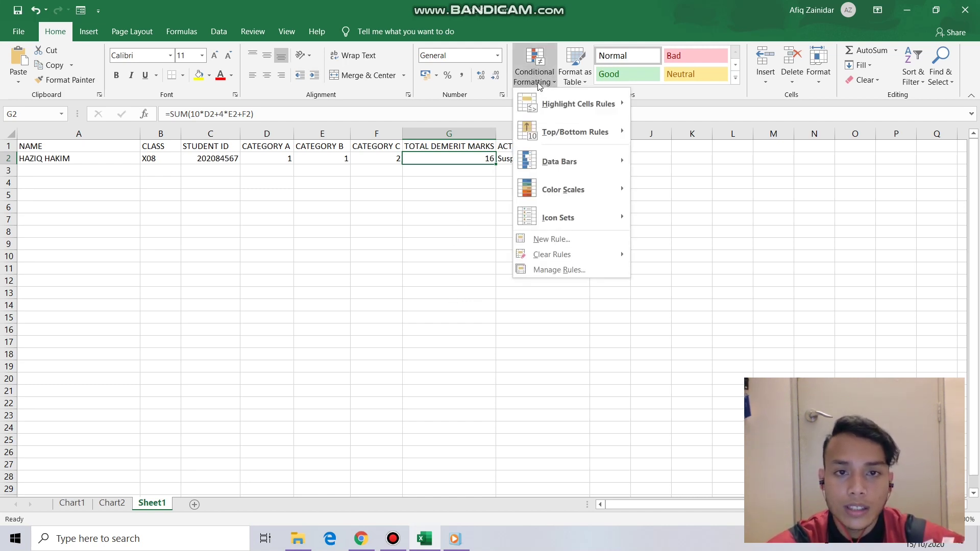
left_click(575, 244)
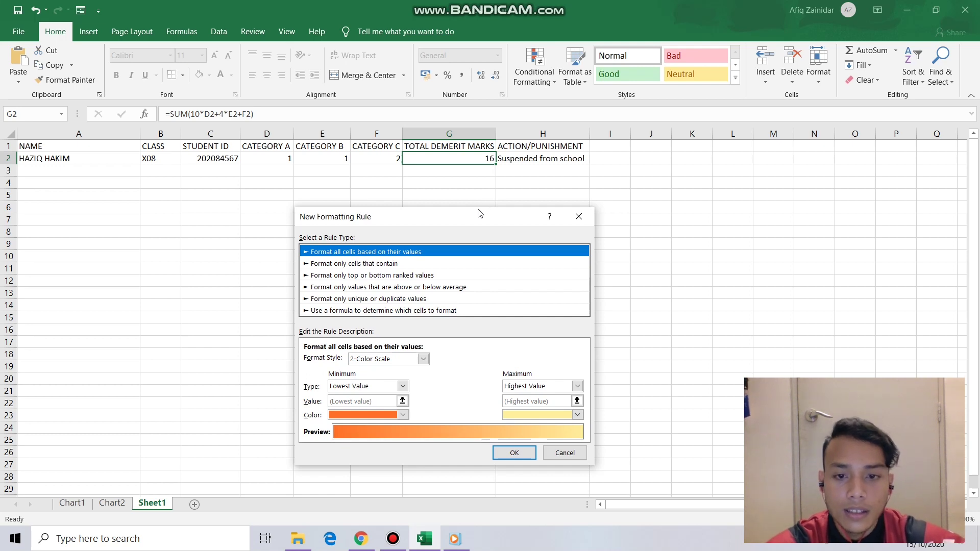
left_click_drag(480, 217, 481, 214)
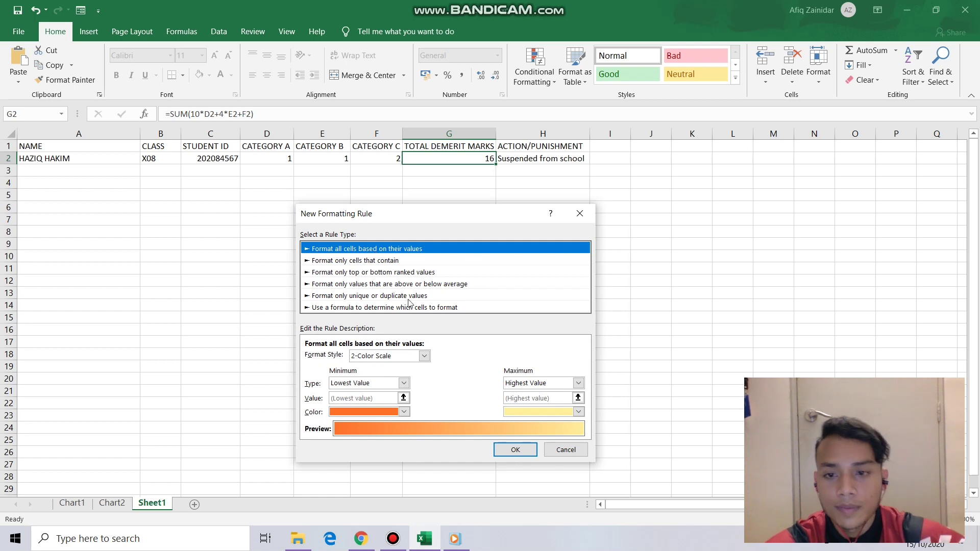
left_click(416, 359)
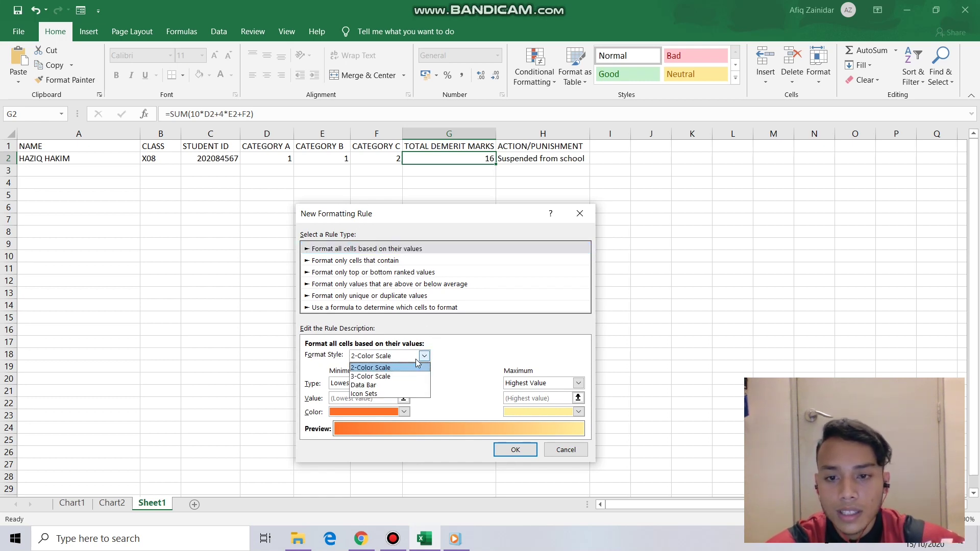
left_click(390, 377)
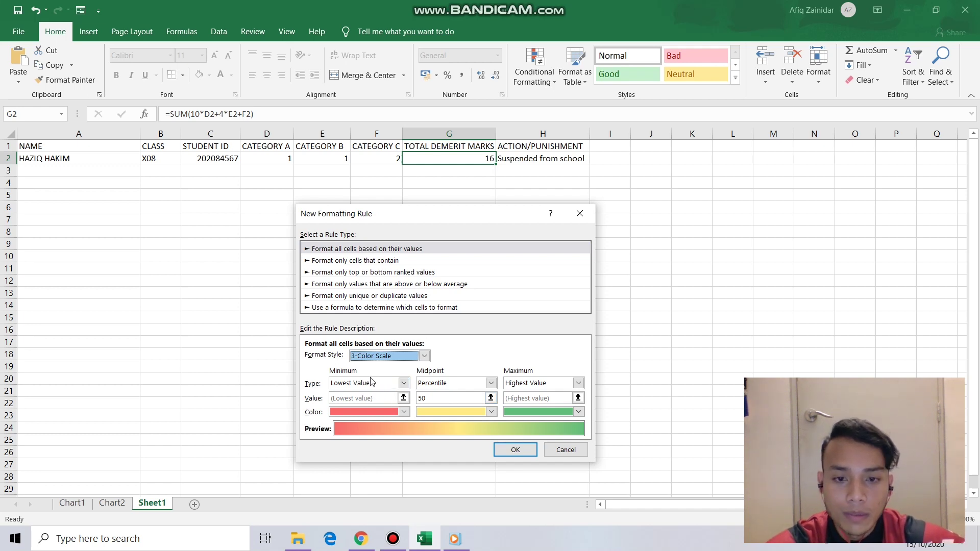
- Set the scale's minimum, midpoint and maximum to Number 0, 10 and 20
left_click(402, 384)
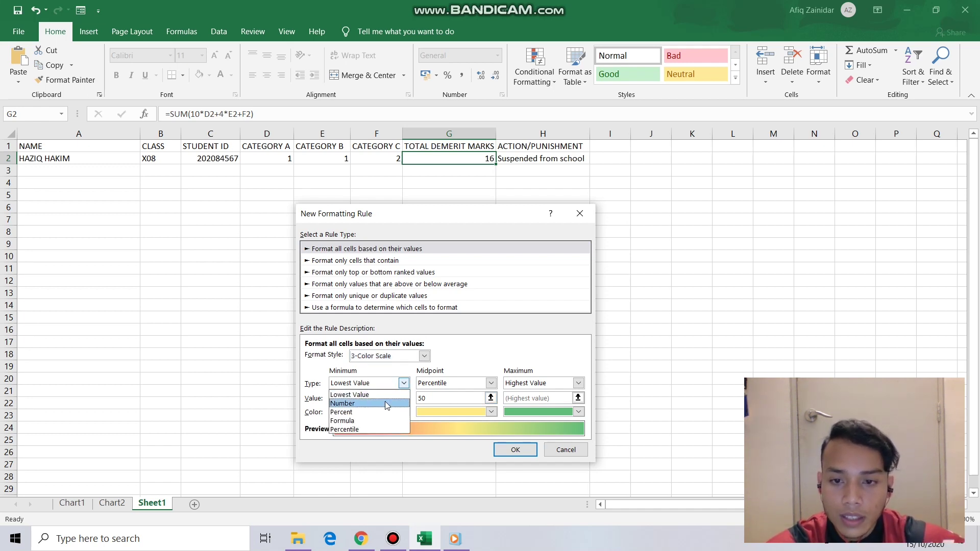
left_click(385, 402)
left_click(373, 399)
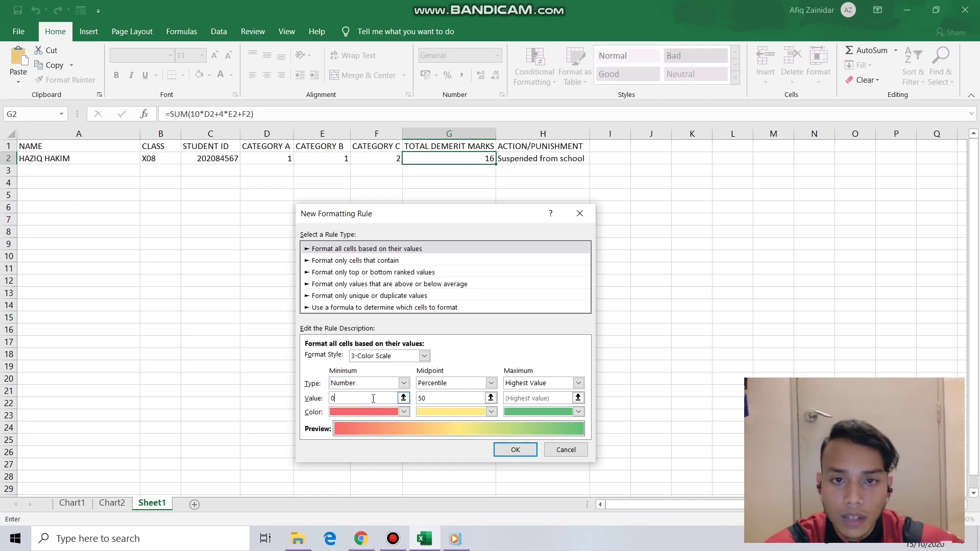
left_click(467, 384)
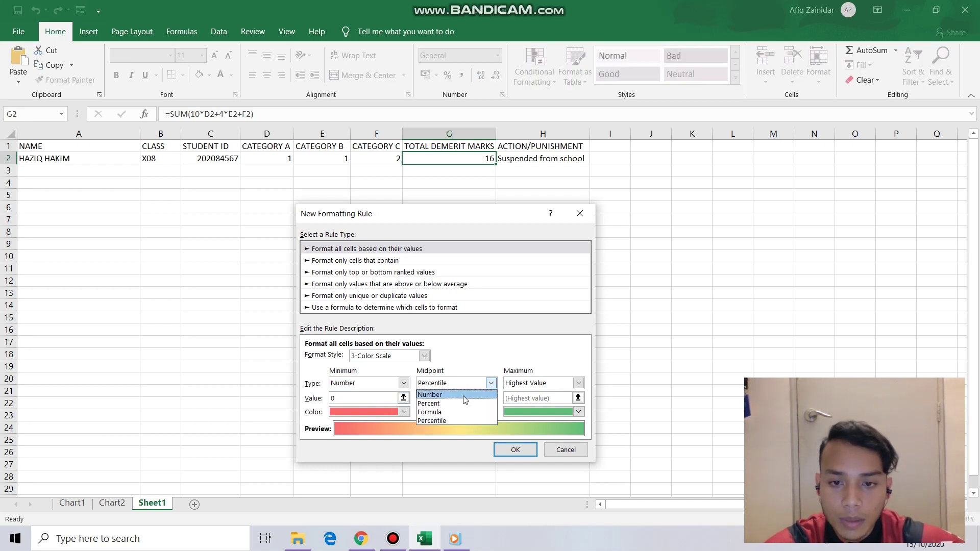
left_click(462, 398)
double_click(462, 398)
type("0")
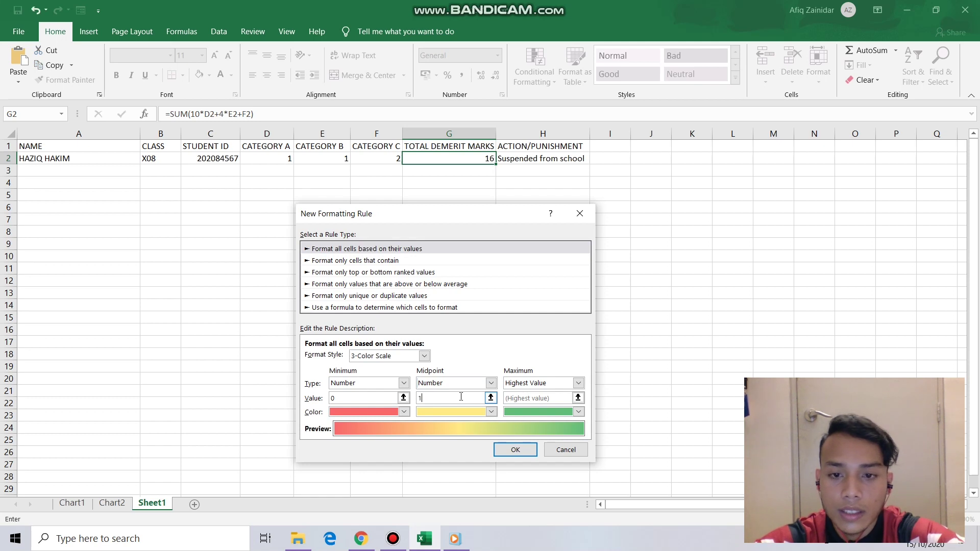
type("0")
left_click(579, 383)
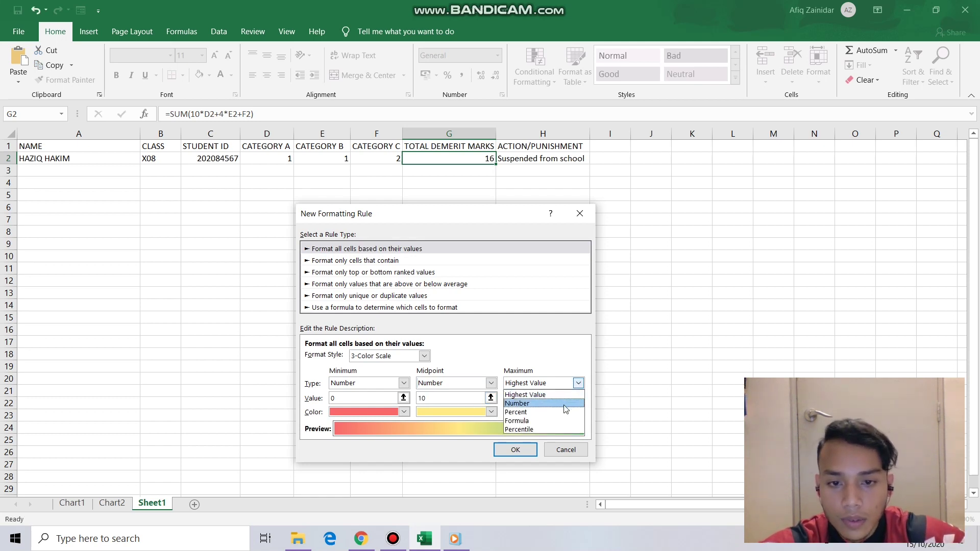
left_click(565, 403)
left_click(556, 402)
type("2")
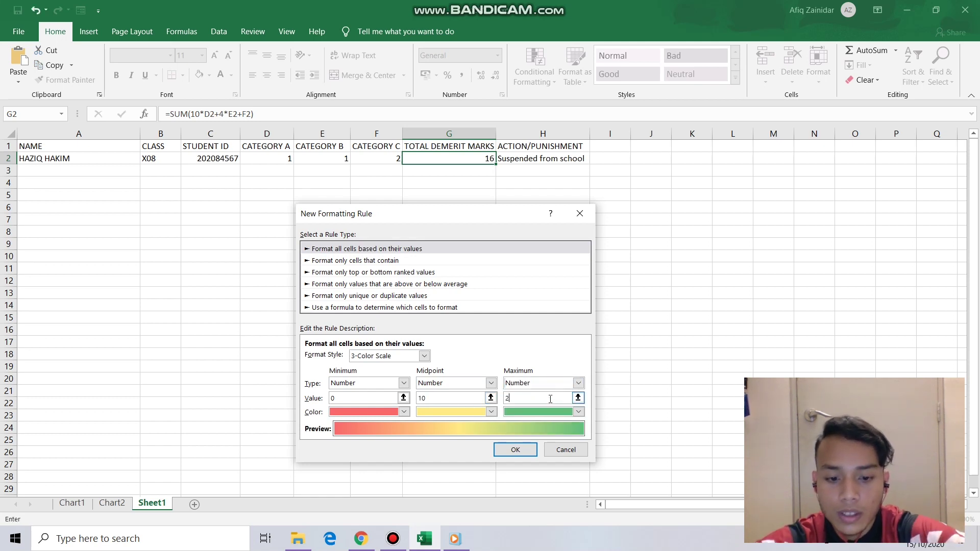
type("0")
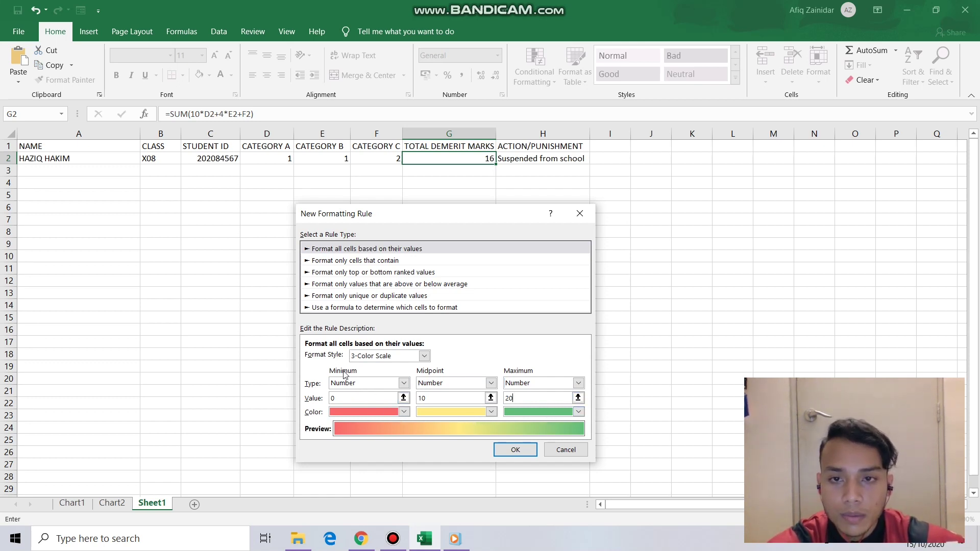
- Make the minimum colour green and the maximum red, then apply the rule
left_click(405, 412)
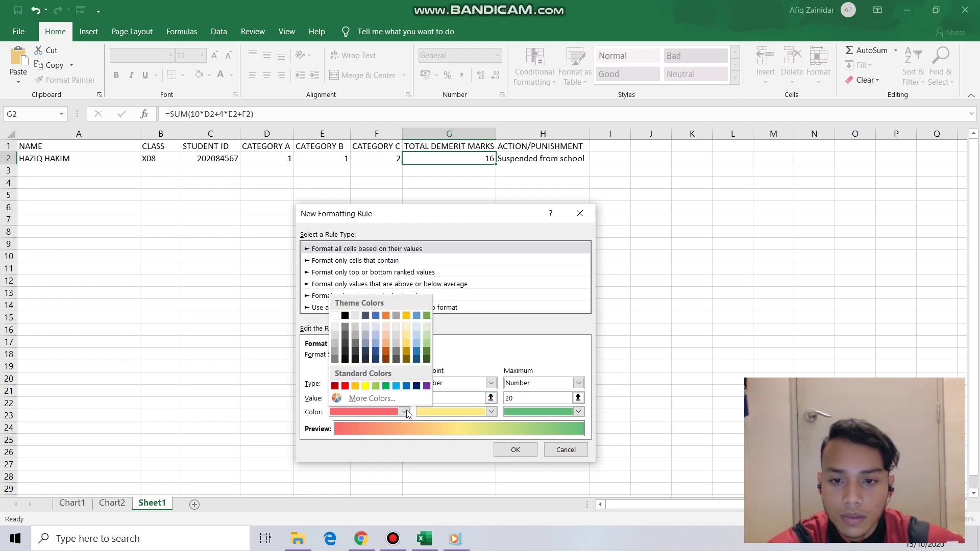
left_click(386, 386)
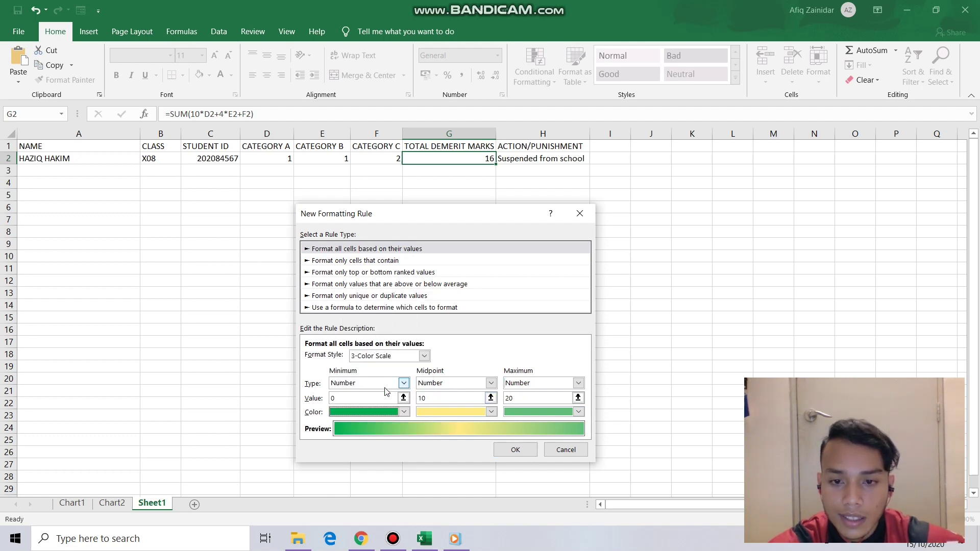
left_click(559, 409)
left_click(519, 389)
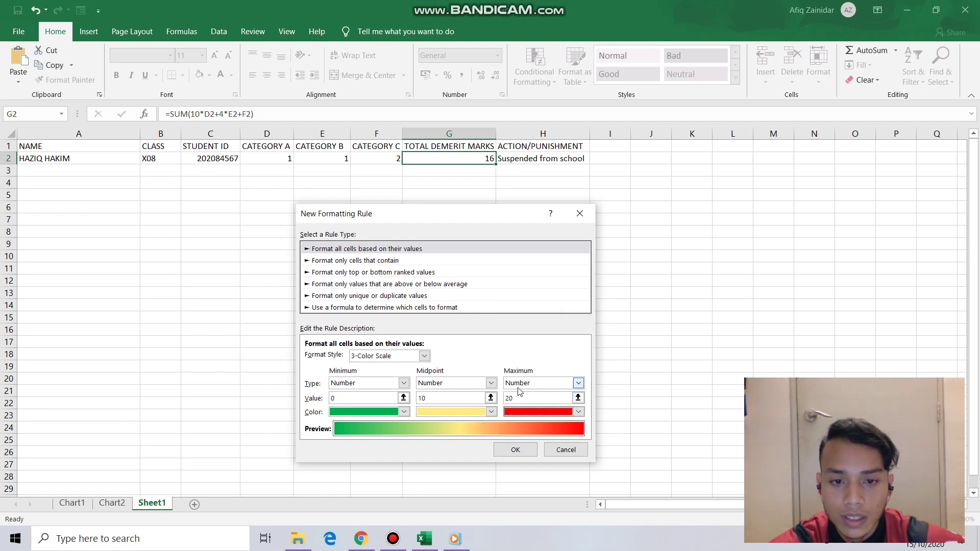
left_click(516, 451)
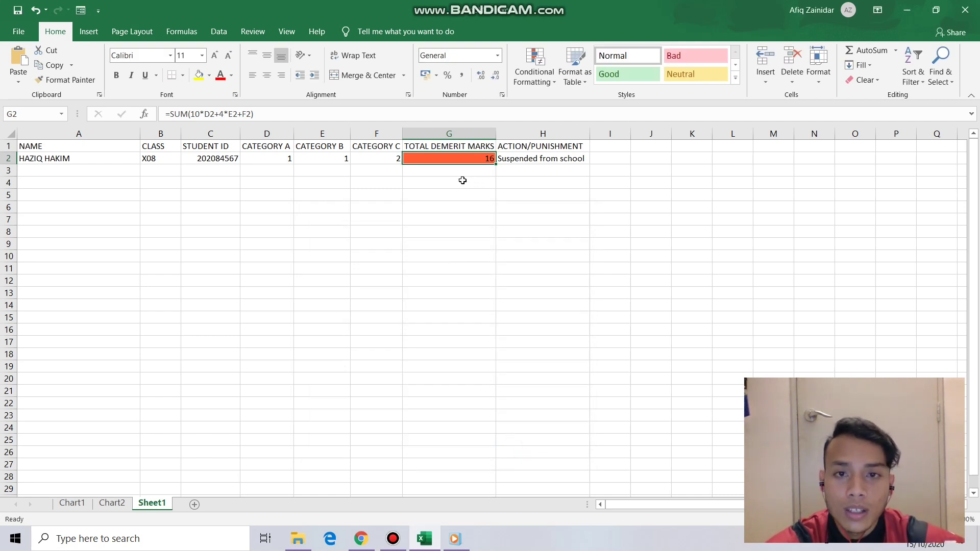
left_click(440, 174)
left_click(437, 155)
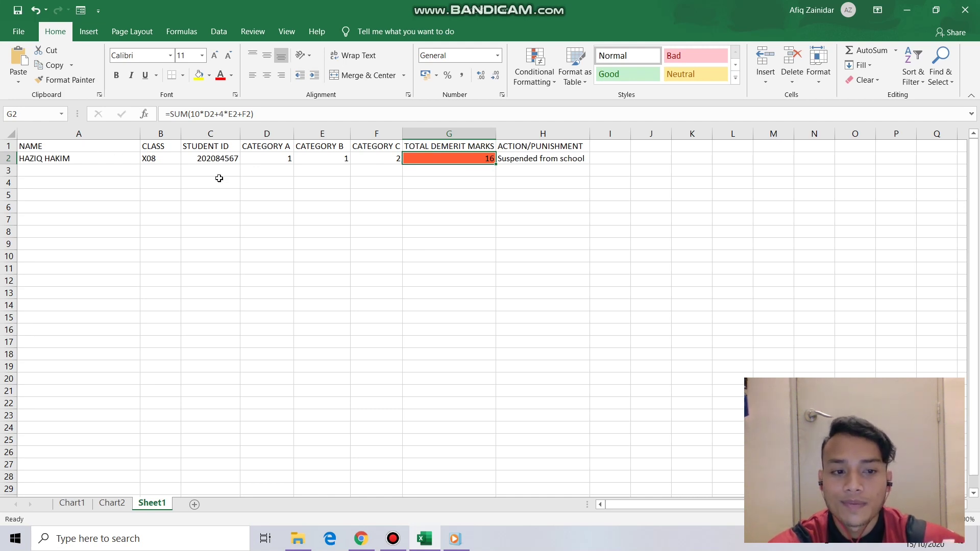
left_click(454, 196)
left_click(450, 163)
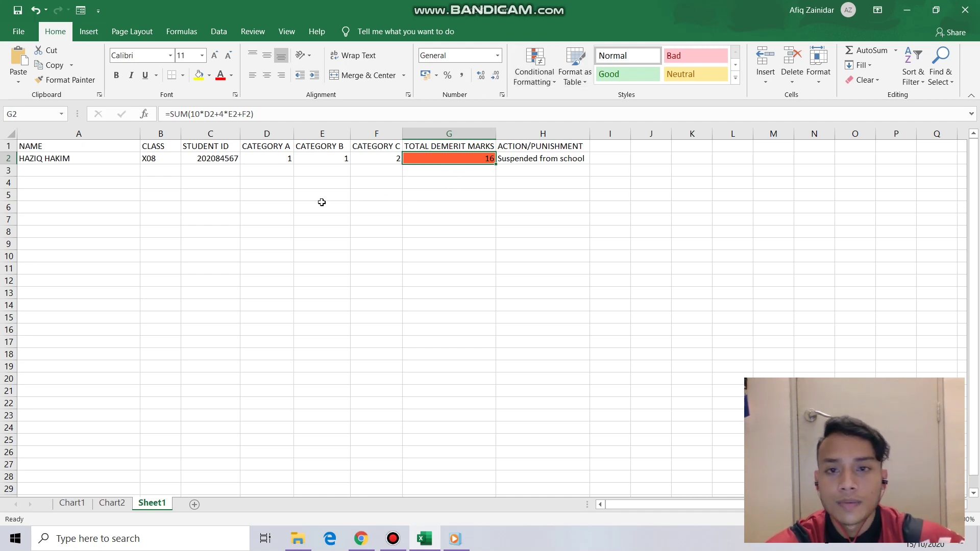
left_click(325, 278)
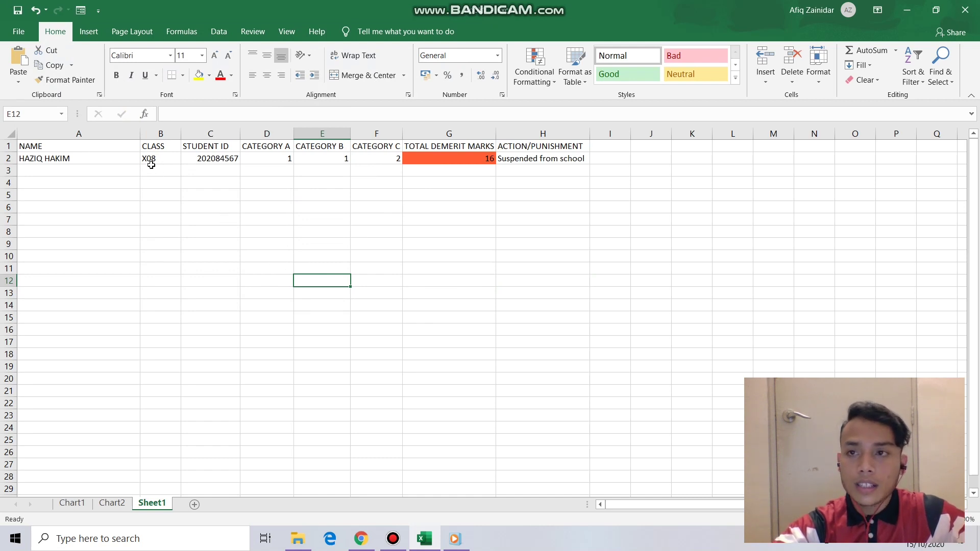
left_click(131, 171)
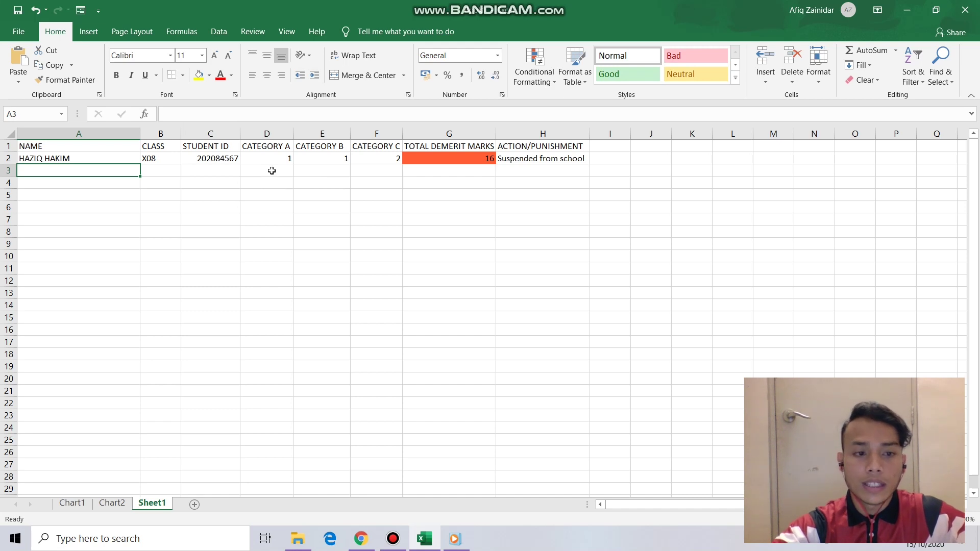
left_click(102, 14)
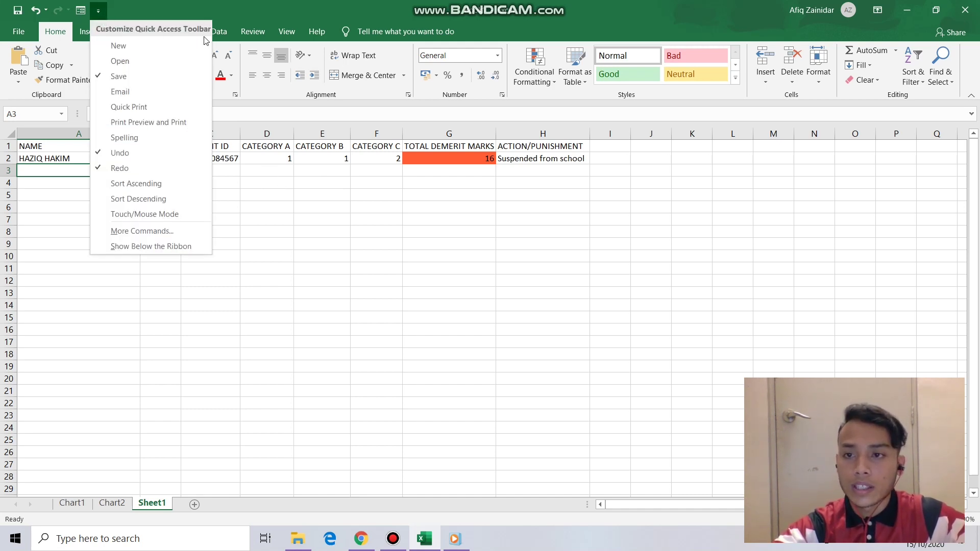
left_click(174, 228)
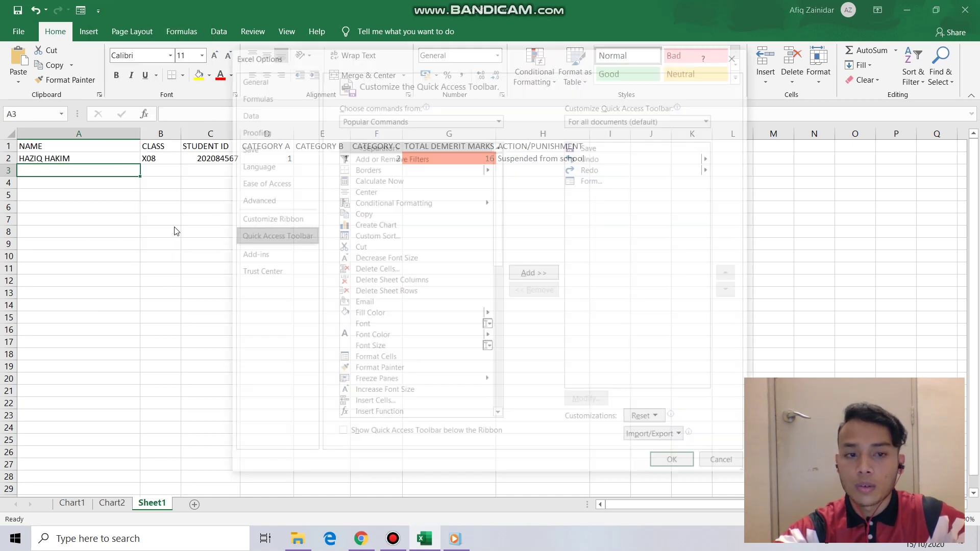
left_click(477, 120)
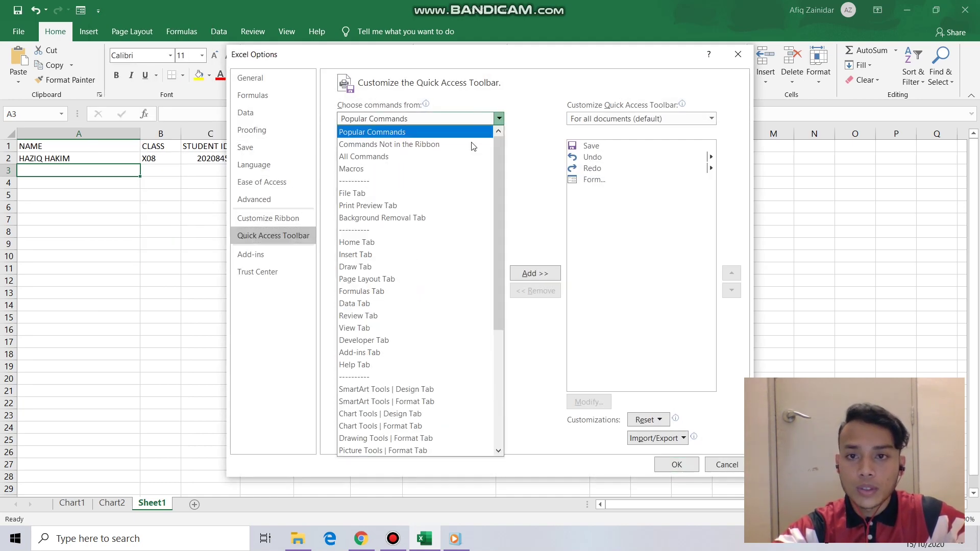
left_click(430, 169)
left_click(427, 119)
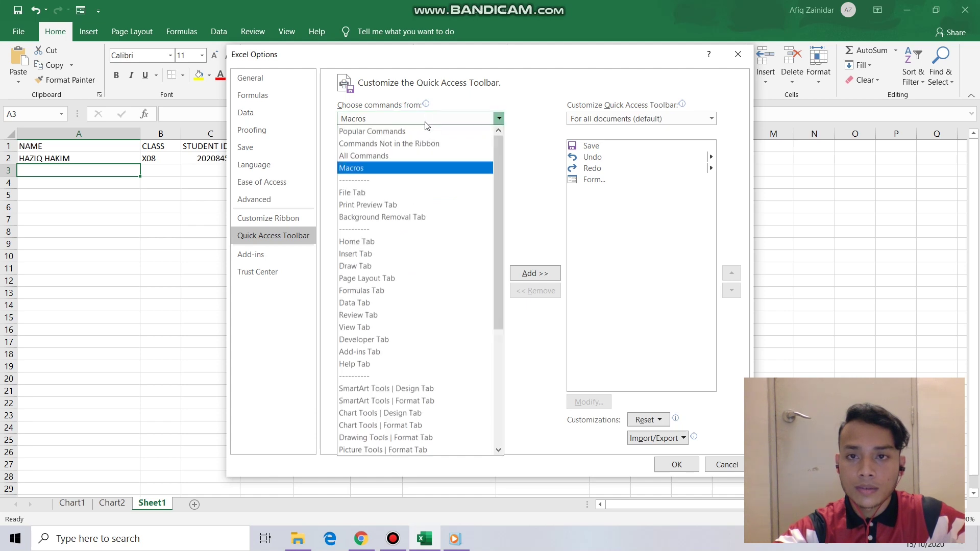
key("Escape")
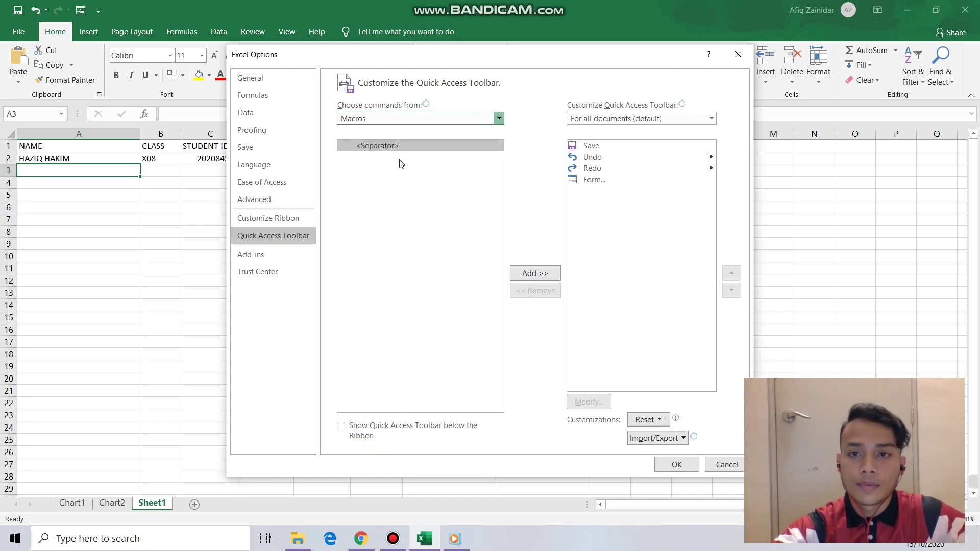
key("Up")
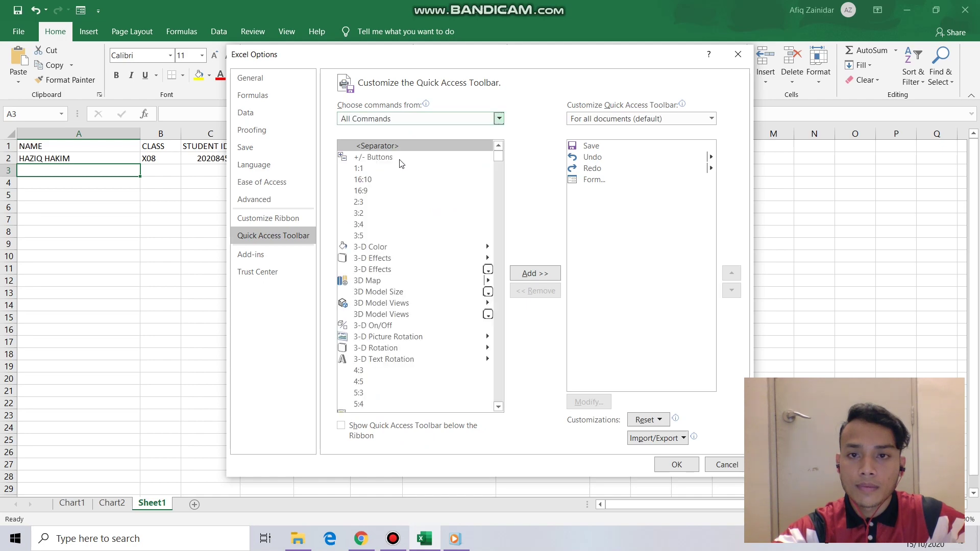
scroll(426, 213, "down", 10)
scroll(426, 214, "down", 10)
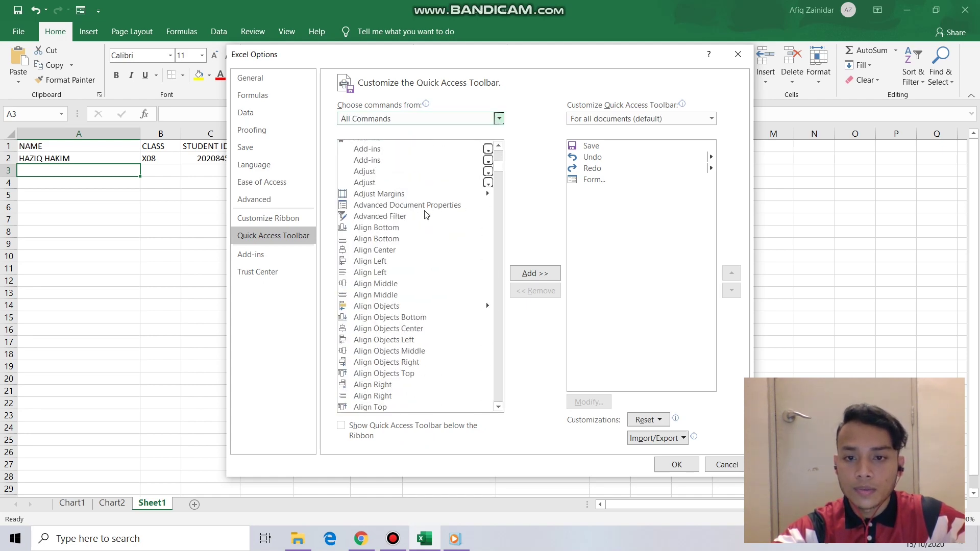
left_click_drag(501, 161, 456, 252)
scroll(455, 252, "up", 15)
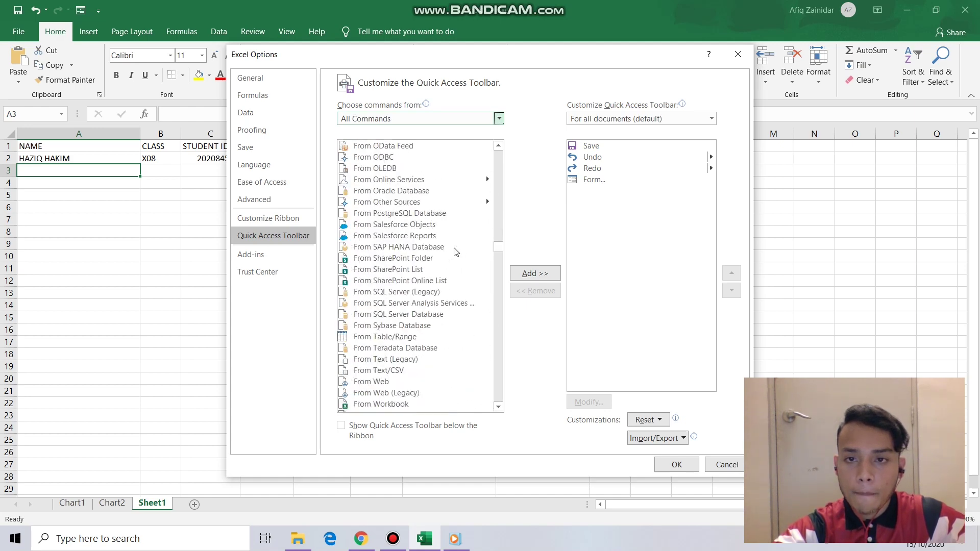
left_click(423, 233)
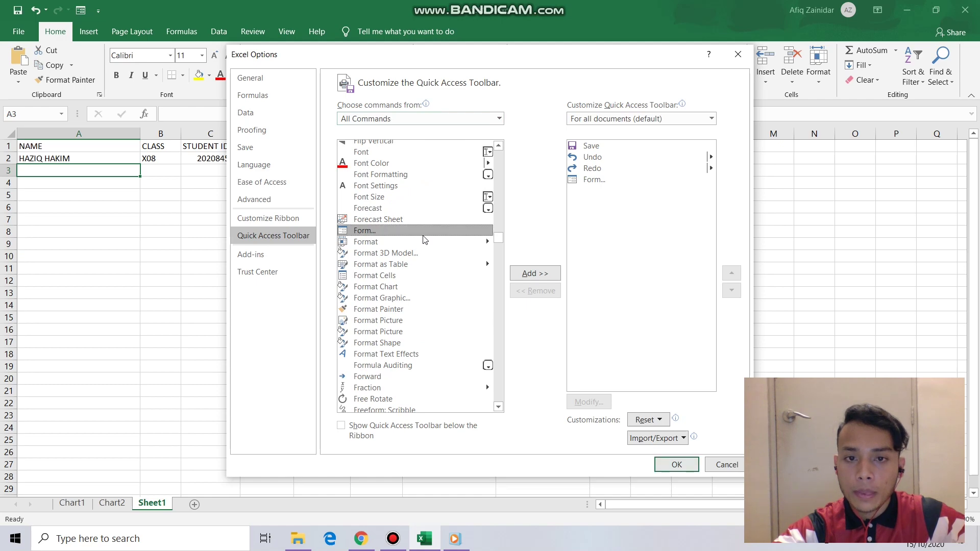
left_click(543, 276)
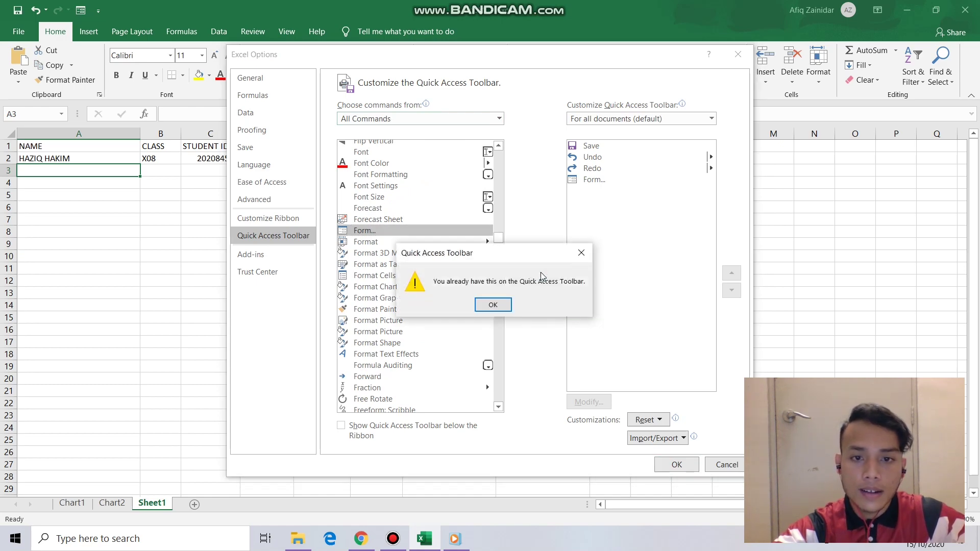
left_click(498, 305)
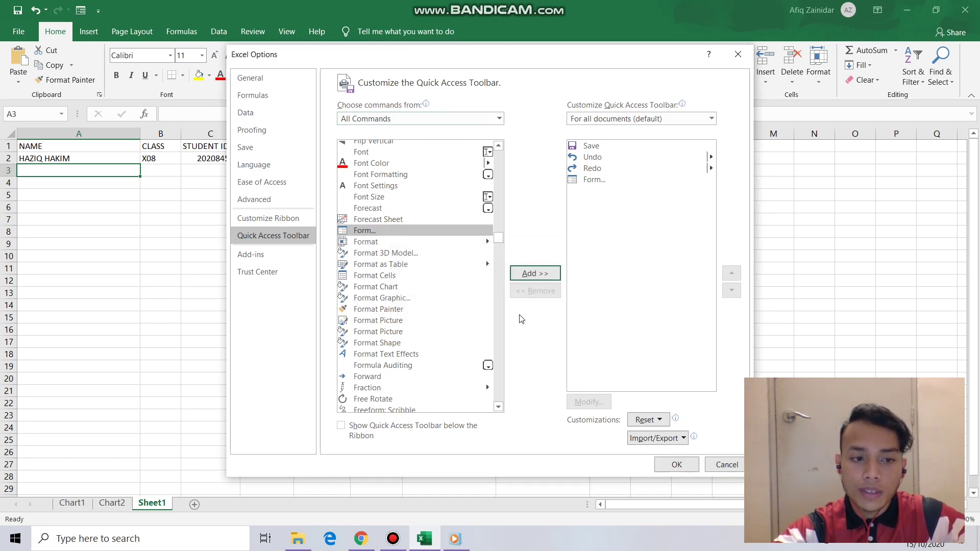
left_click(676, 464)
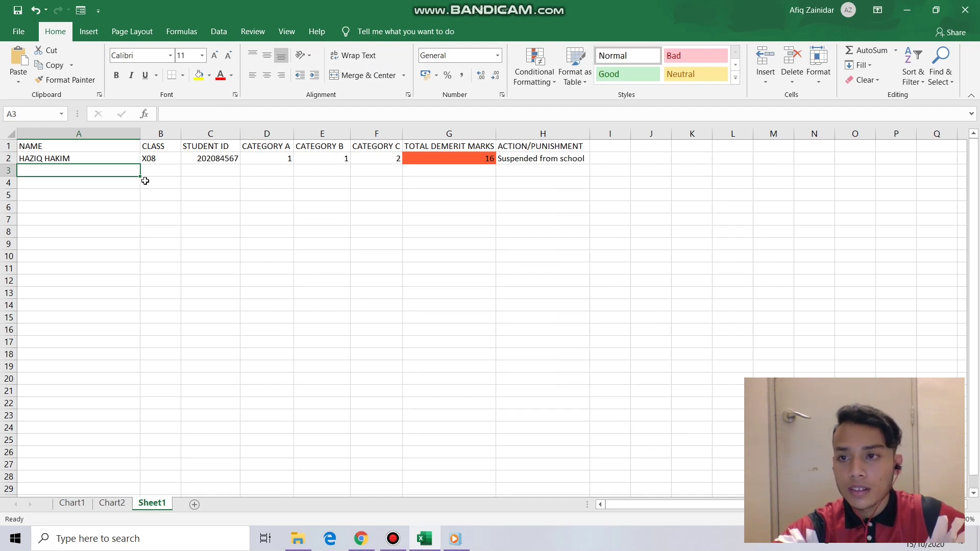
left_click(120, 160)
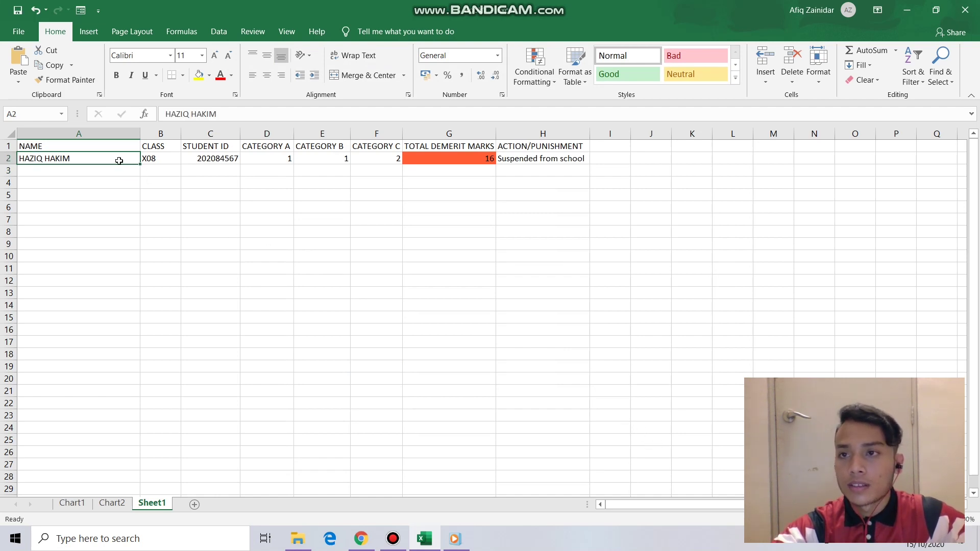
- In the Data Form, enter the student's name, class X08, student ID and category counts, then add it as row 3
left_click(80, 10)
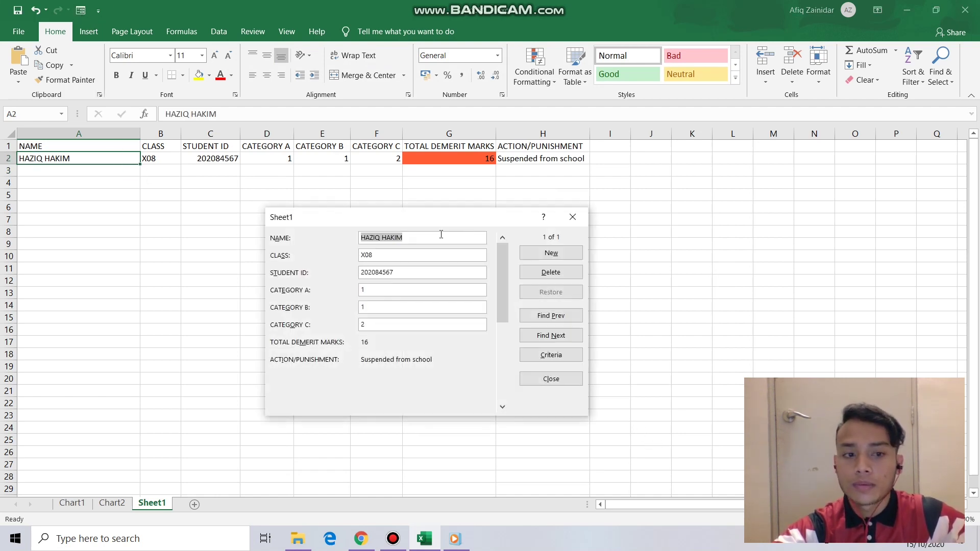
left_click_drag(395, 217, 406, 215)
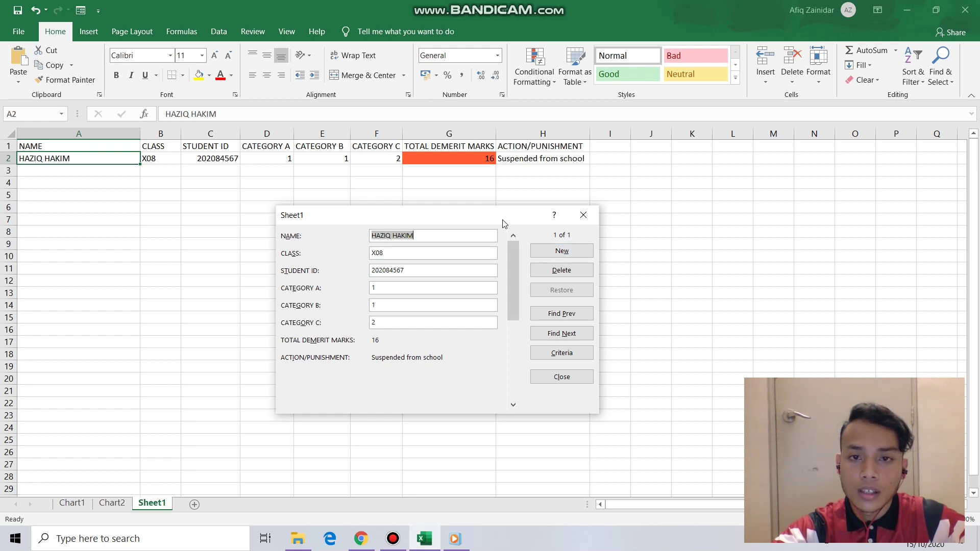
left_click(571, 248)
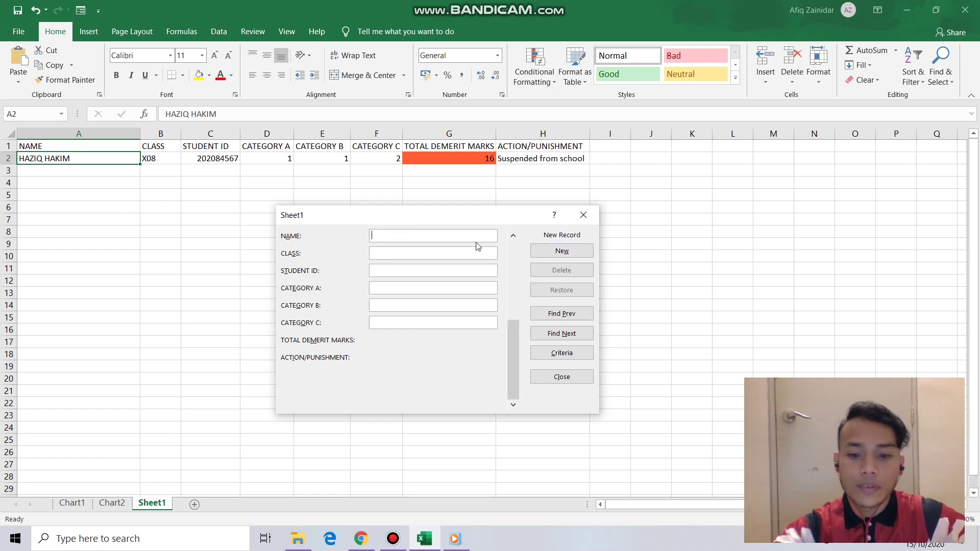
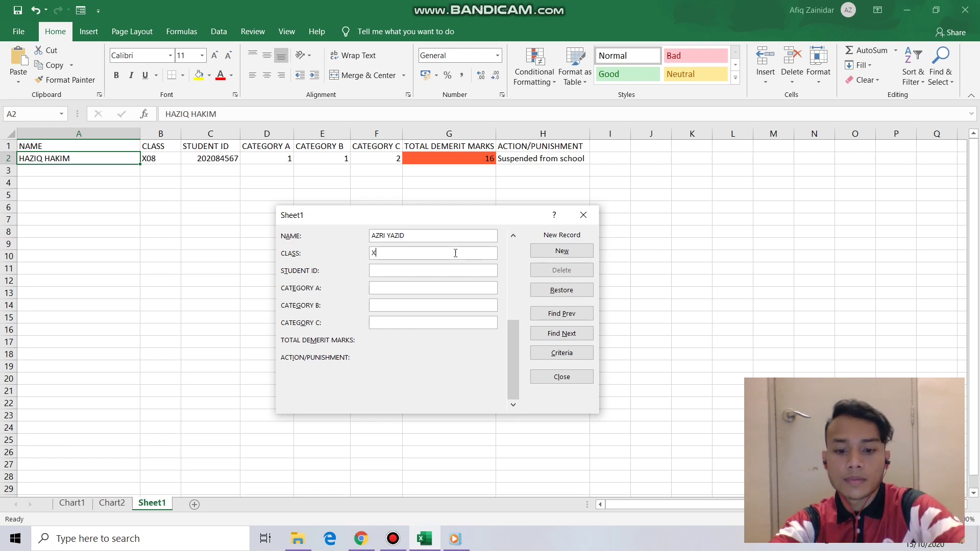
type("08")
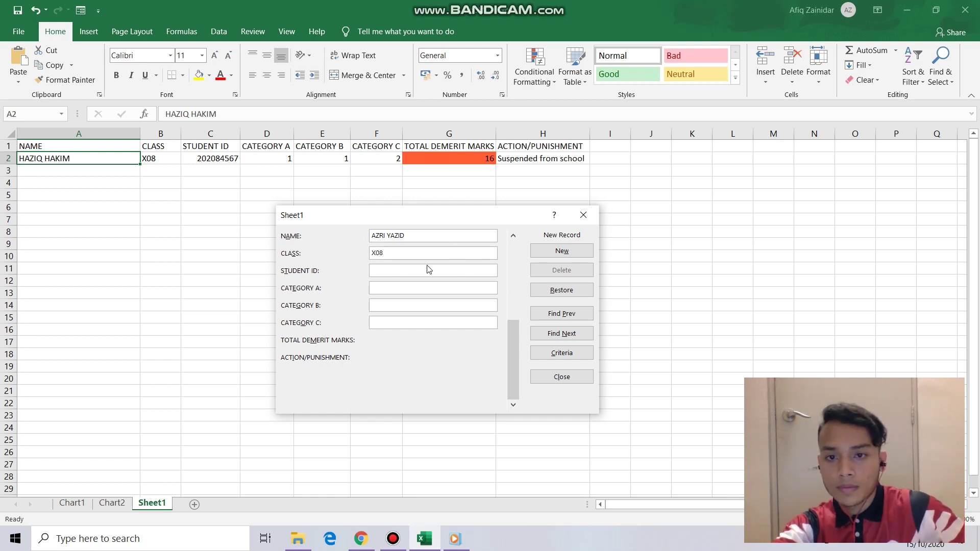
left_click(432, 265)
type("20209")
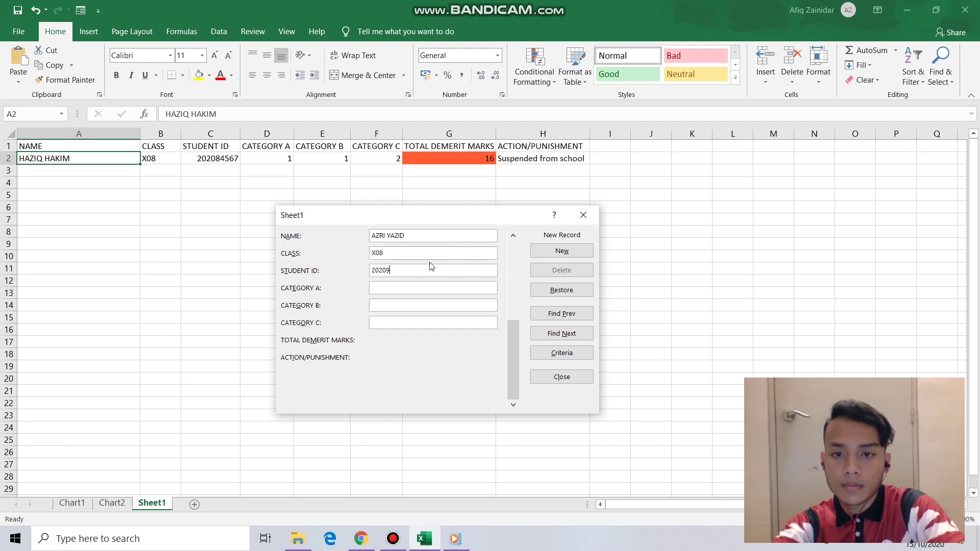
type("8890")
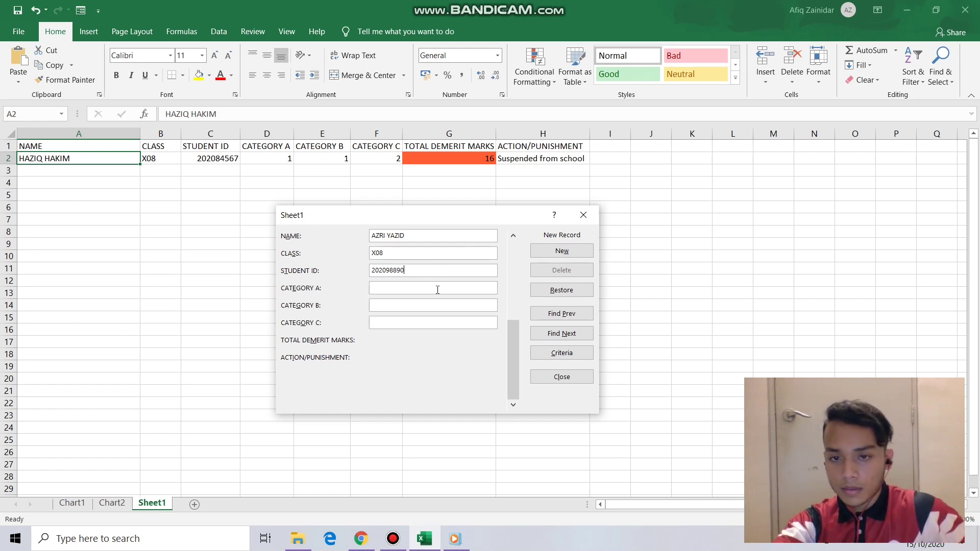
type("23")
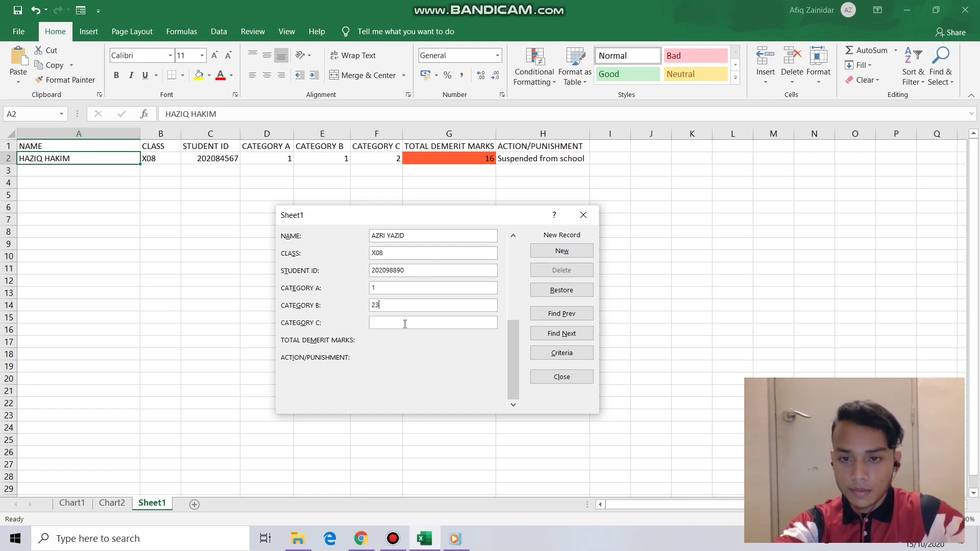
left_click(405, 321)
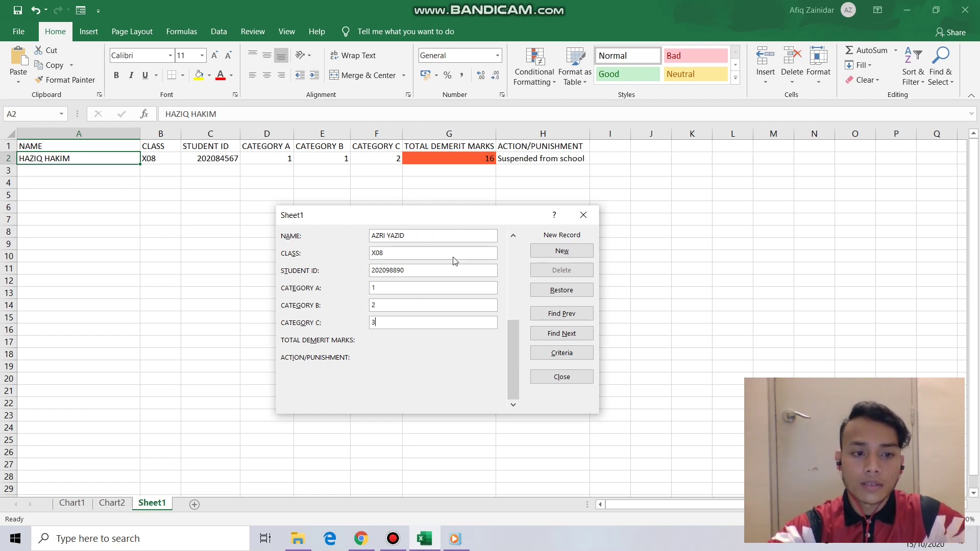
key("Return")
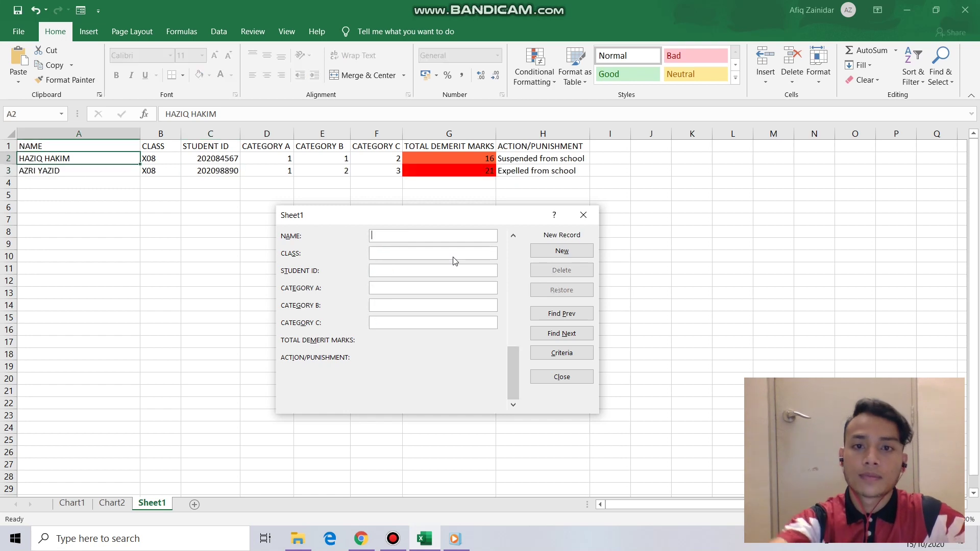
- Reposition the data form and type the third student's name, correcting a typo
left_click_drag(408, 215, 402, 239)
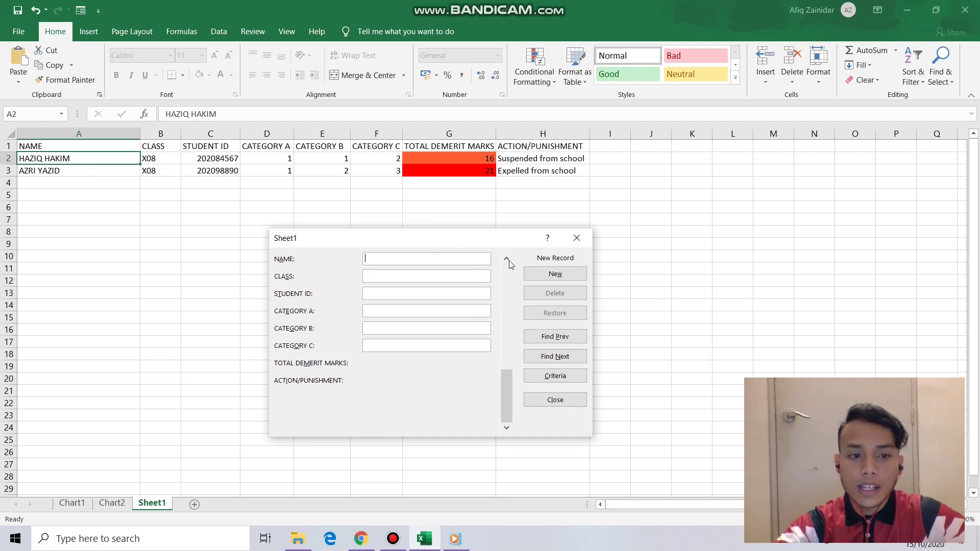
left_click_drag(449, 241, 429, 258)
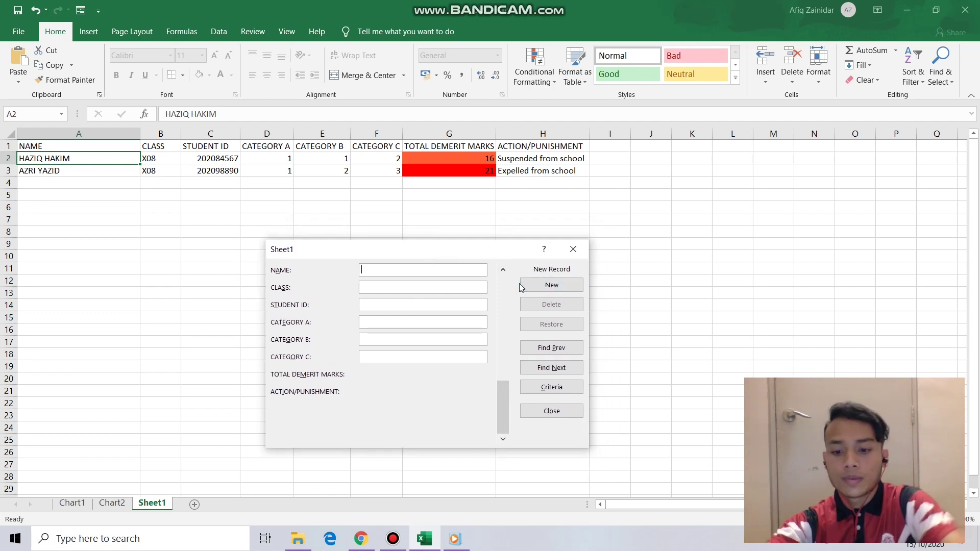
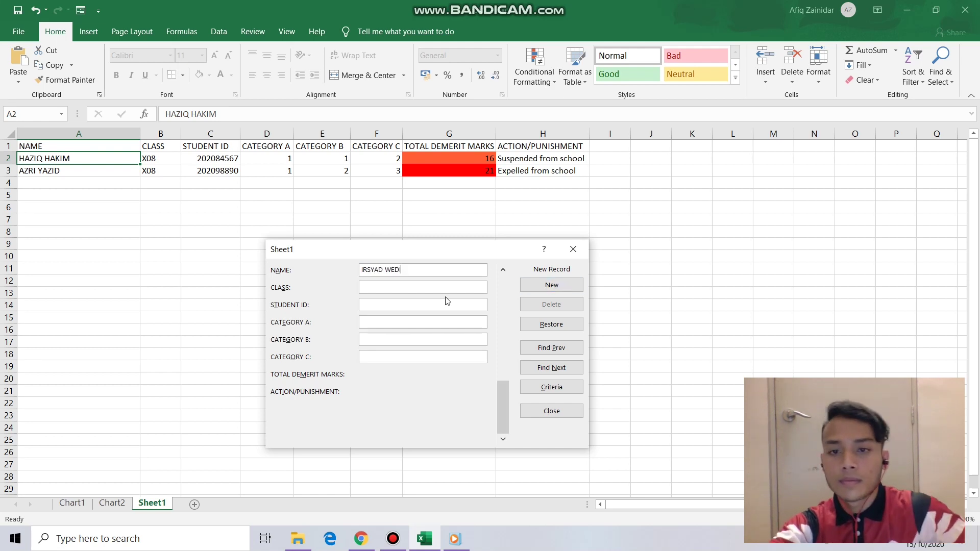
- Enter class X07, the student ID and category counts 0, 0, 1, then add the record
left_click(428, 287)
type("X07")
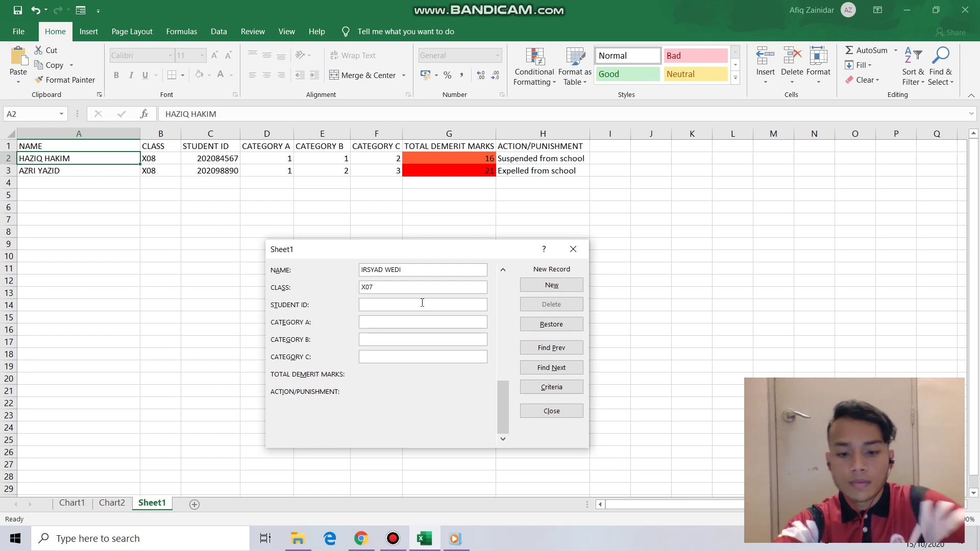
left_click(422, 303)
type("2020")
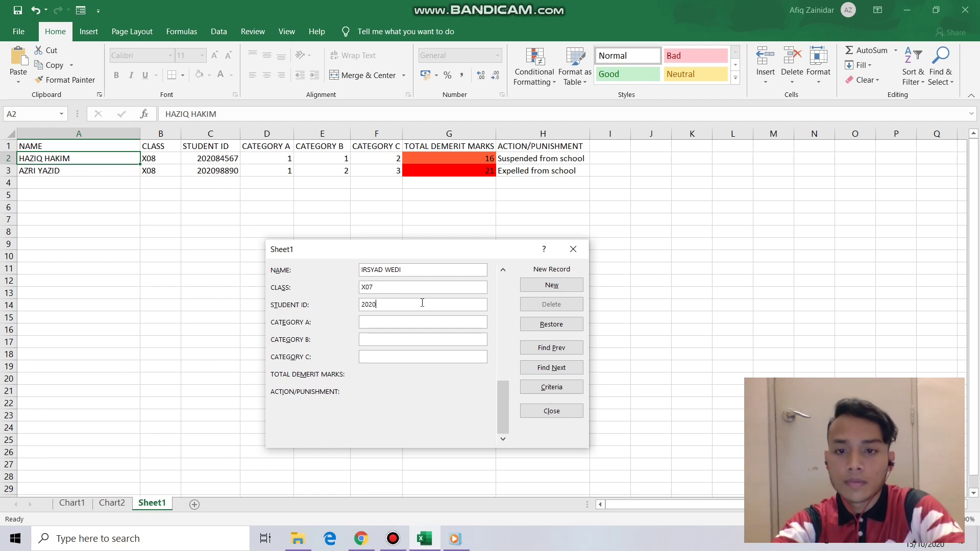
type("90989")
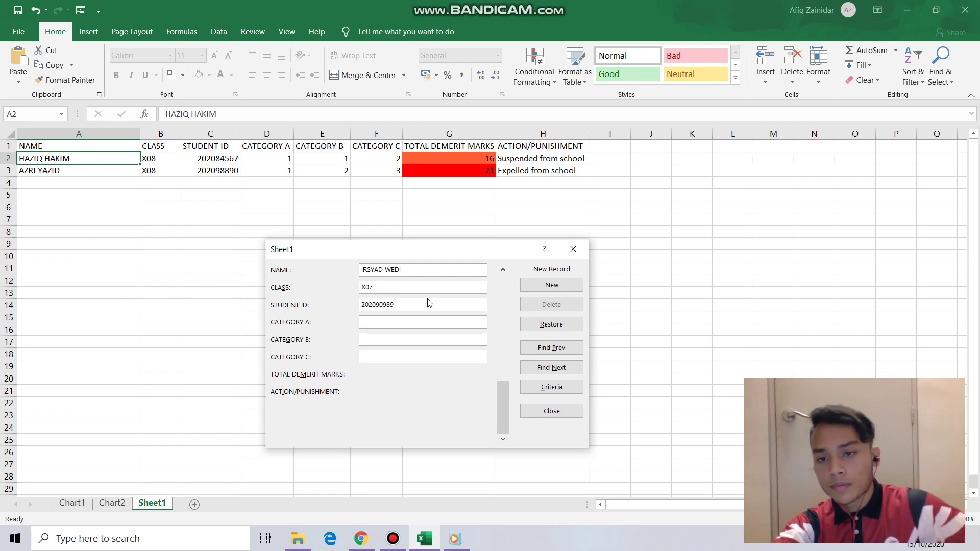
left_click(415, 321)
type("0")
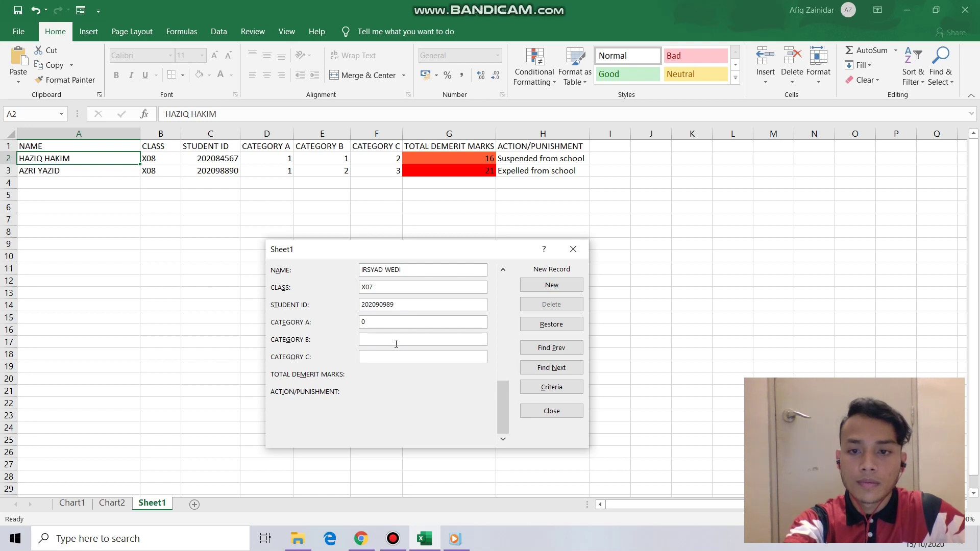
left_click(394, 340)
type("0")
type("1")
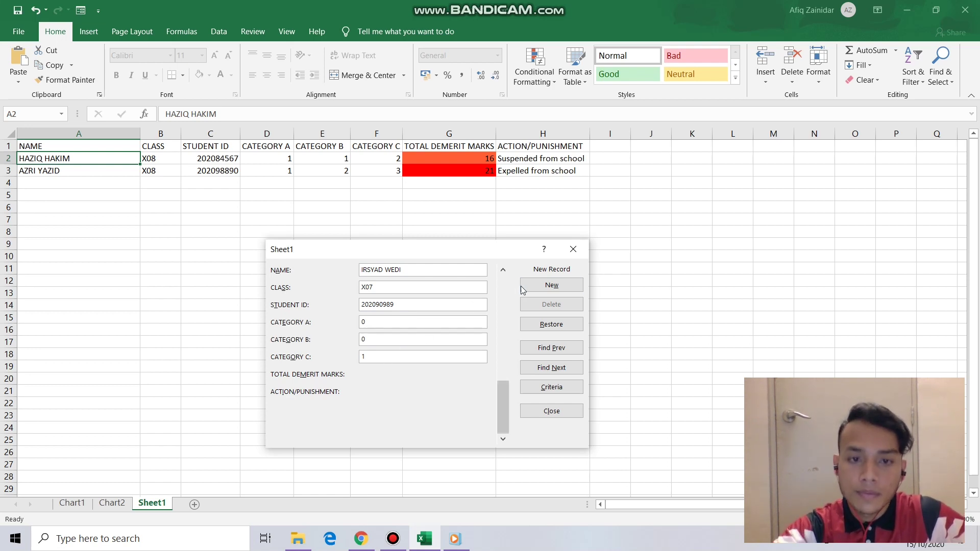
key("Return")
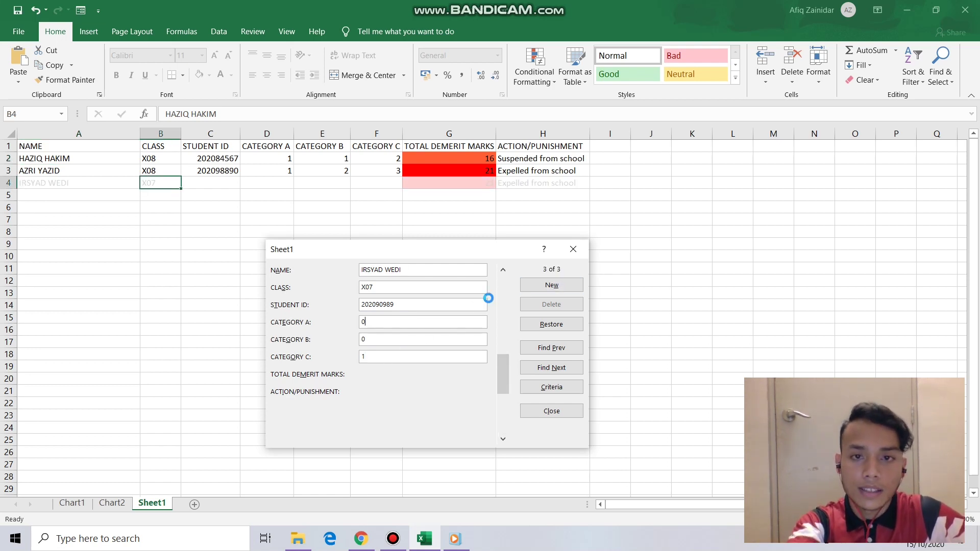
left_click_drag(392, 250, 381, 273)
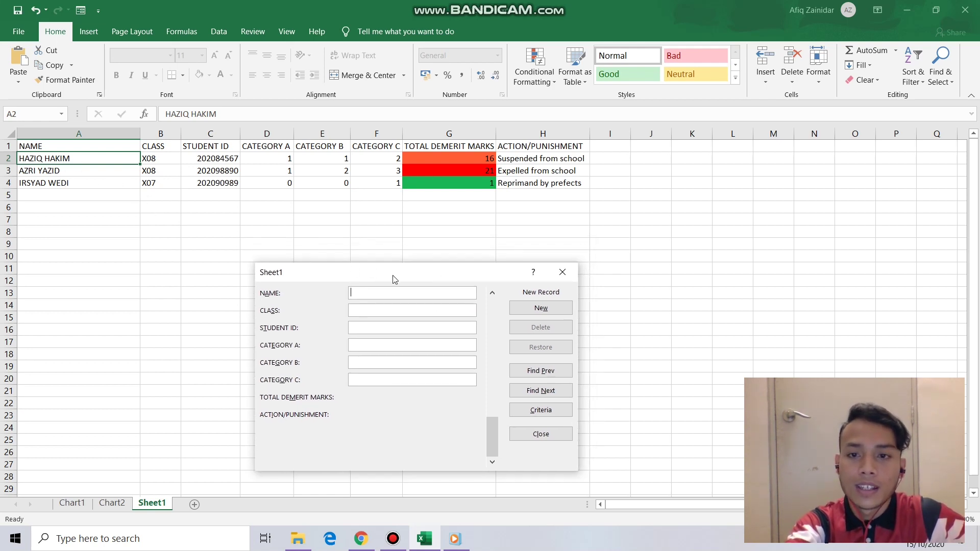
- Search the data form by criteria with CLASS set to X08
left_click_drag(394, 278, 394, 259)
left_click_drag(494, 416, 501, 304)
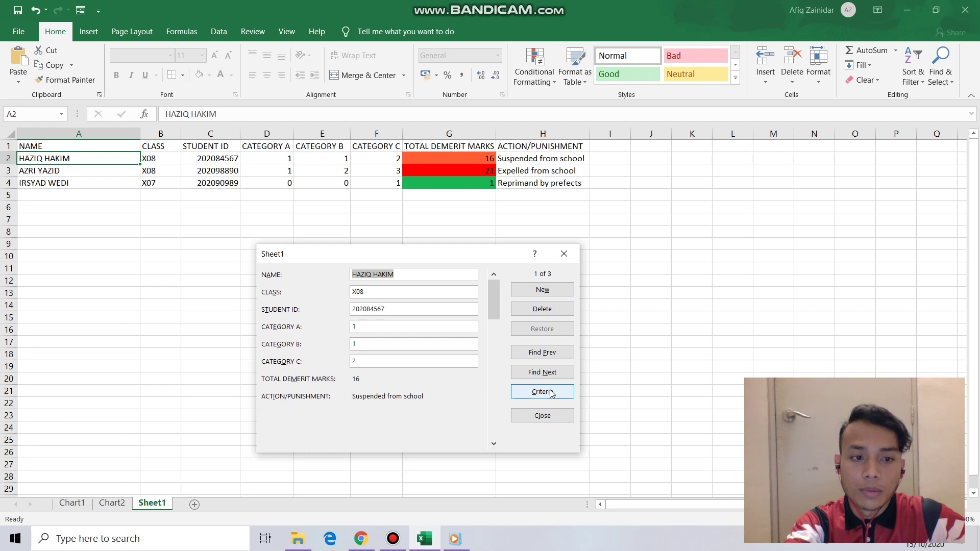
left_click_drag(394, 258, 390, 252)
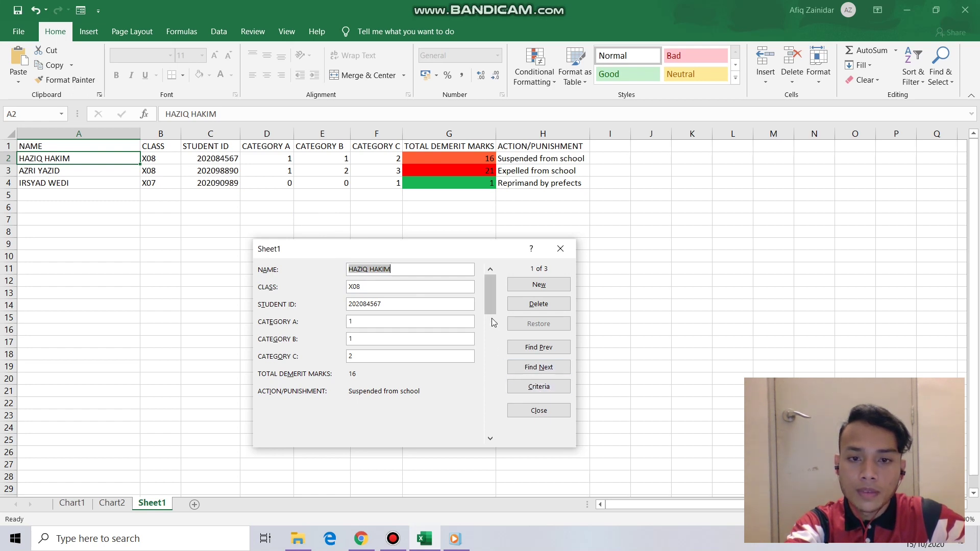
left_click(532, 388)
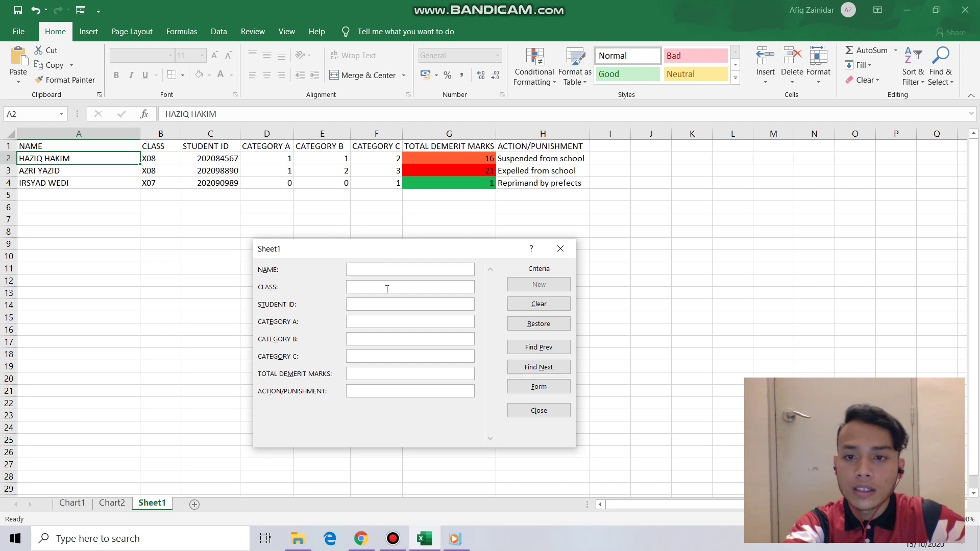
type("X")
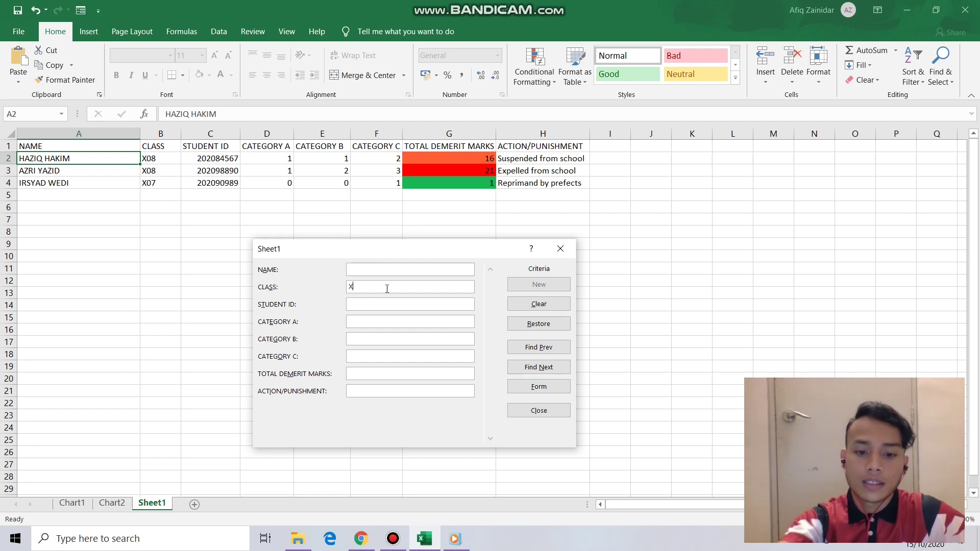
type("0")
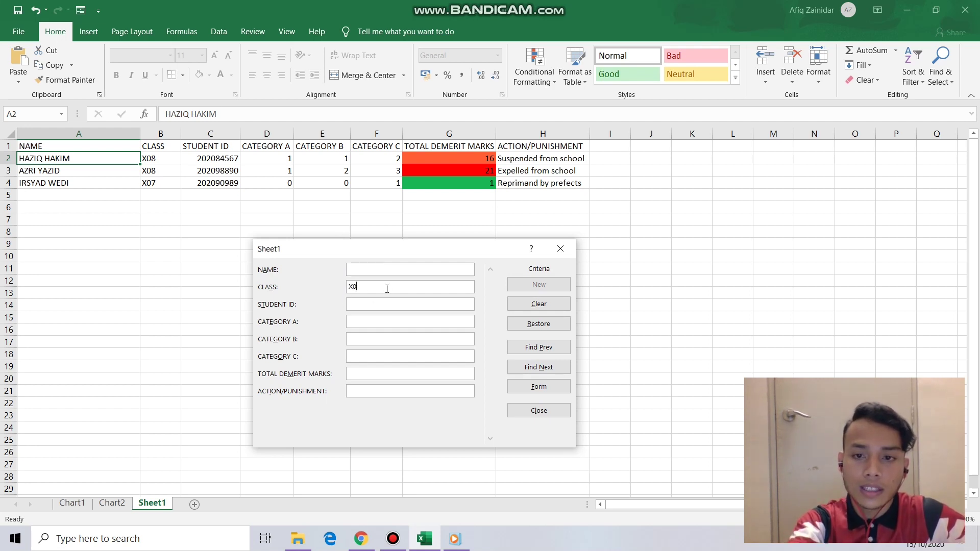
type("8")
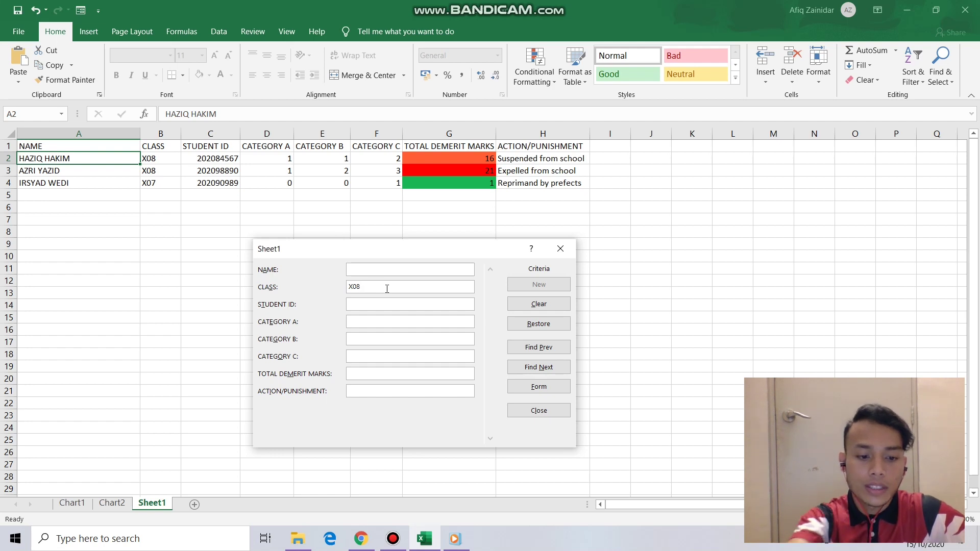
key("Return")
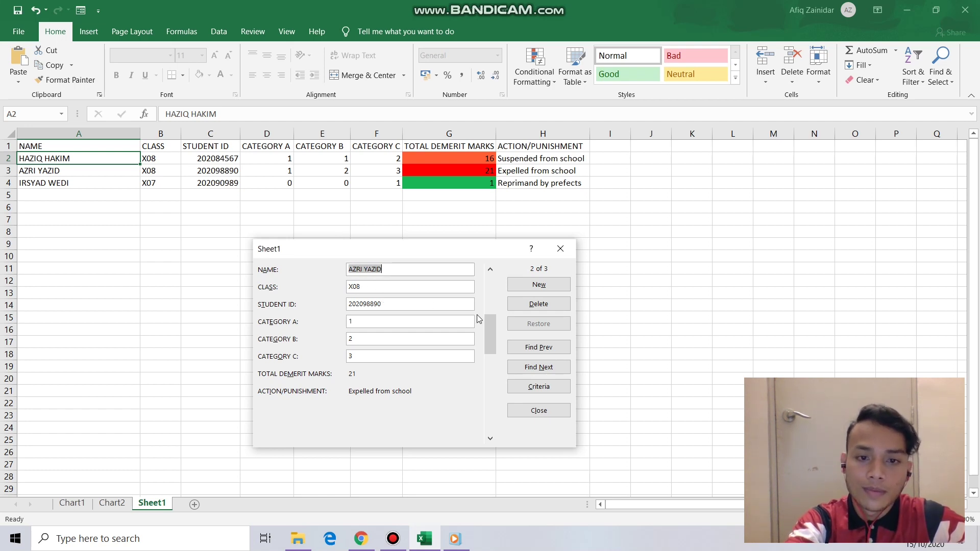
- Move between the two class X08 matches with Find Next and Find Prev, ending on record 1
left_click(552, 366)
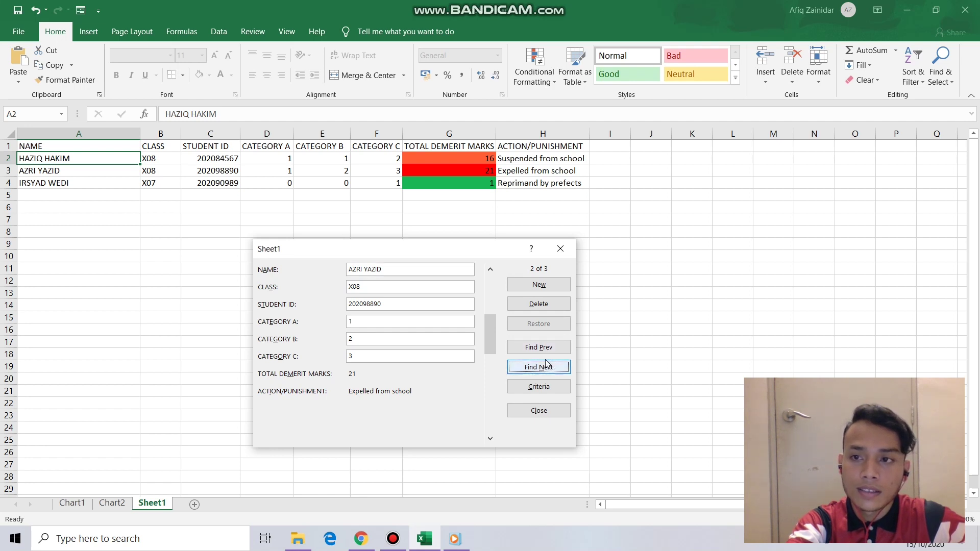
left_click(546, 351)
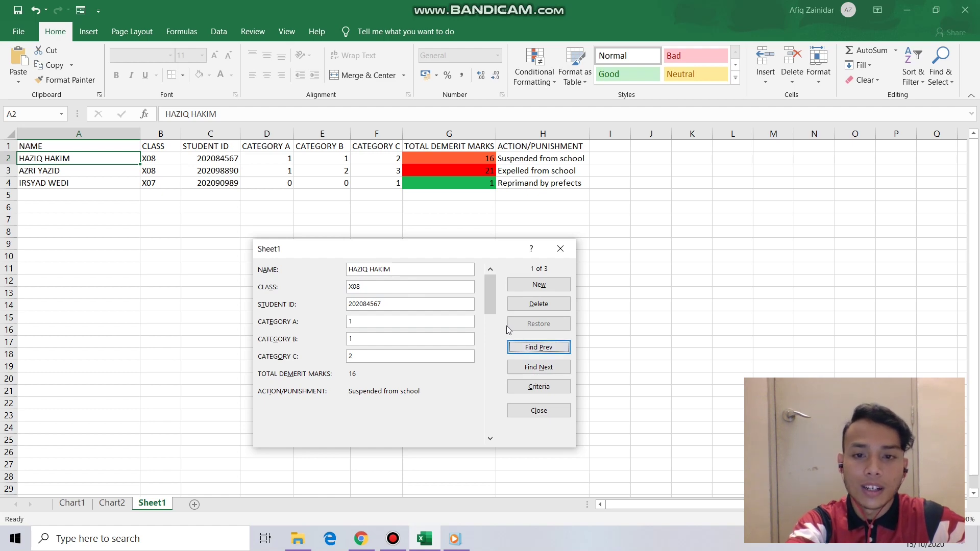
left_click(536, 365)
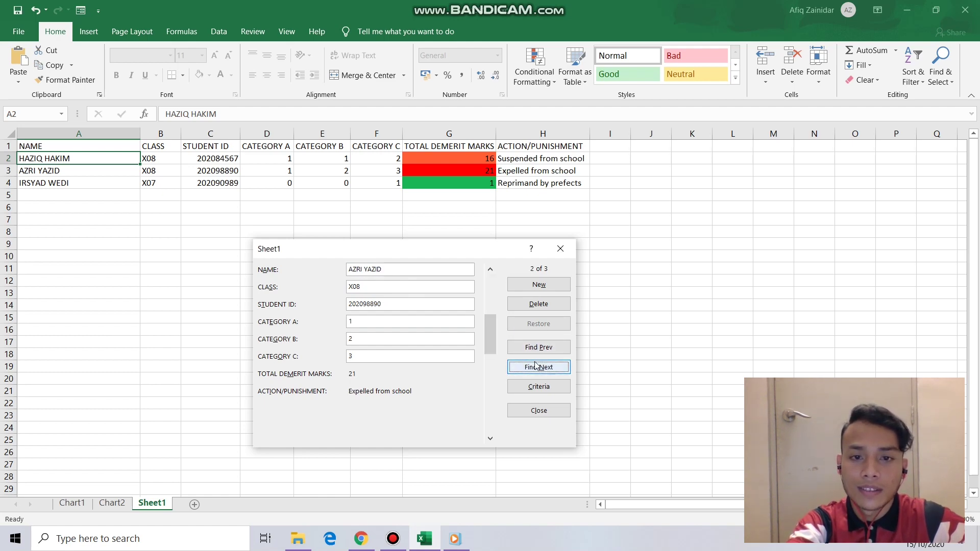
left_click(536, 348)
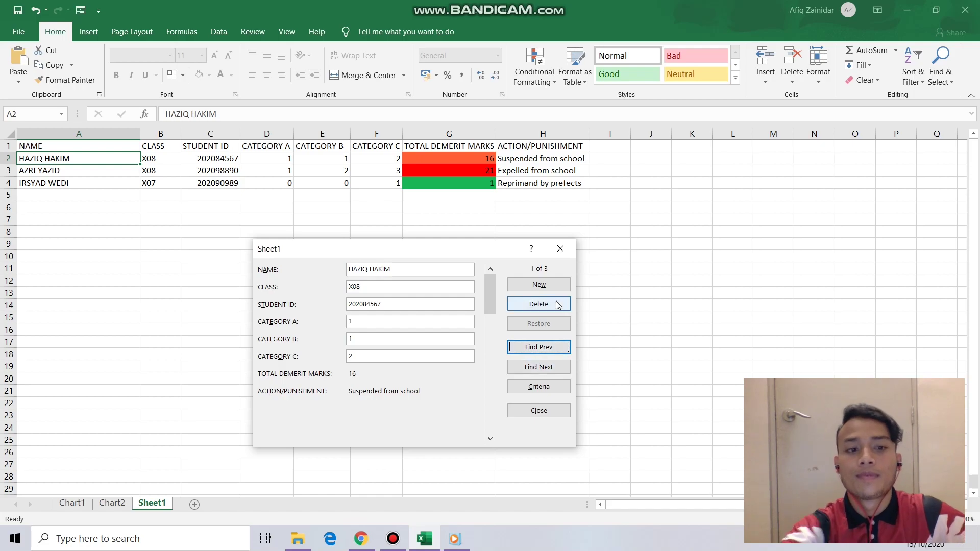